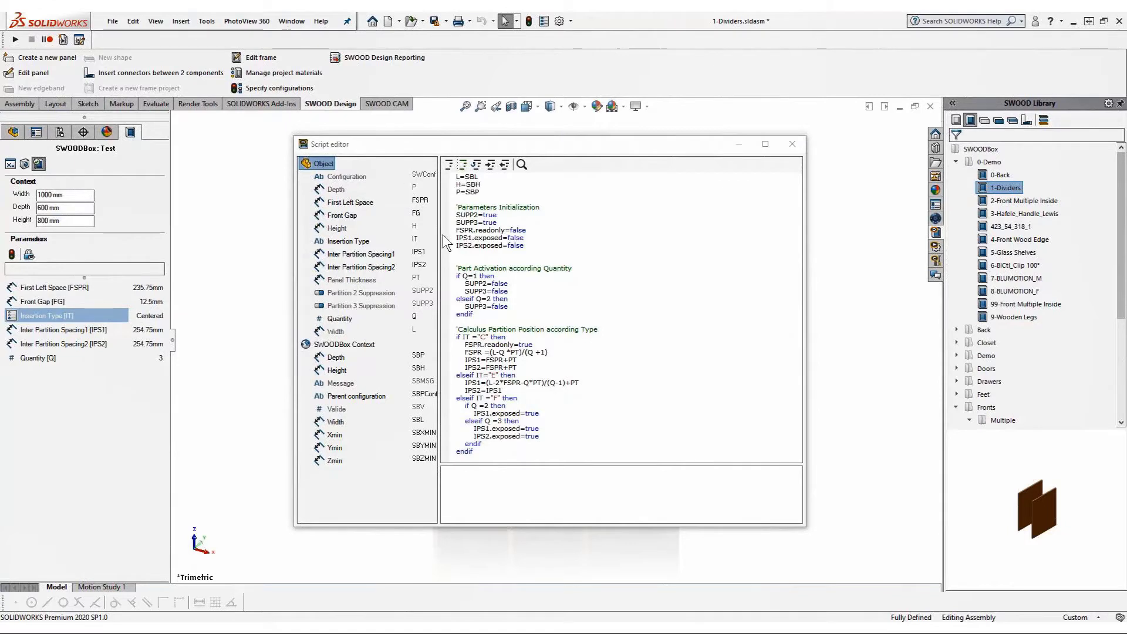
Set breakpoints on the Q=1, Q=2 and first endif lines and on the three IT condition lines ("C", "E", "F")
{"action": "left_click", "coordinate": [445, 276]}
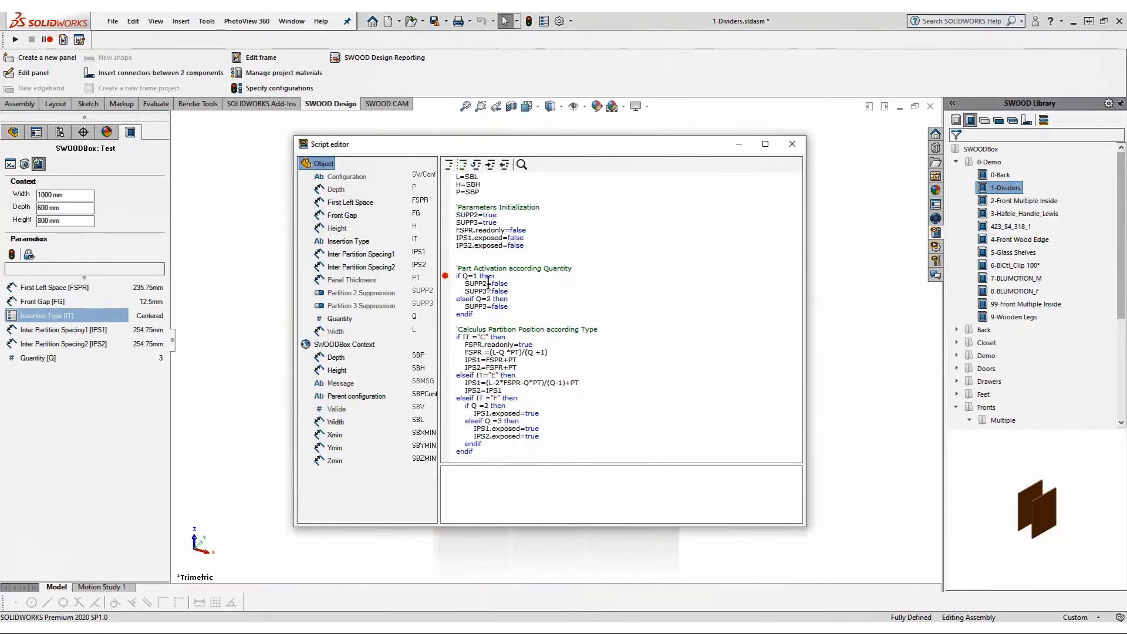
{"action": "left_click", "coordinate": [445, 299]}
{"action": "left_click", "coordinate": [445, 314]}
{"action": "left_click", "coordinate": [445, 337]}
{"action": "left_click", "coordinate": [445, 375]}
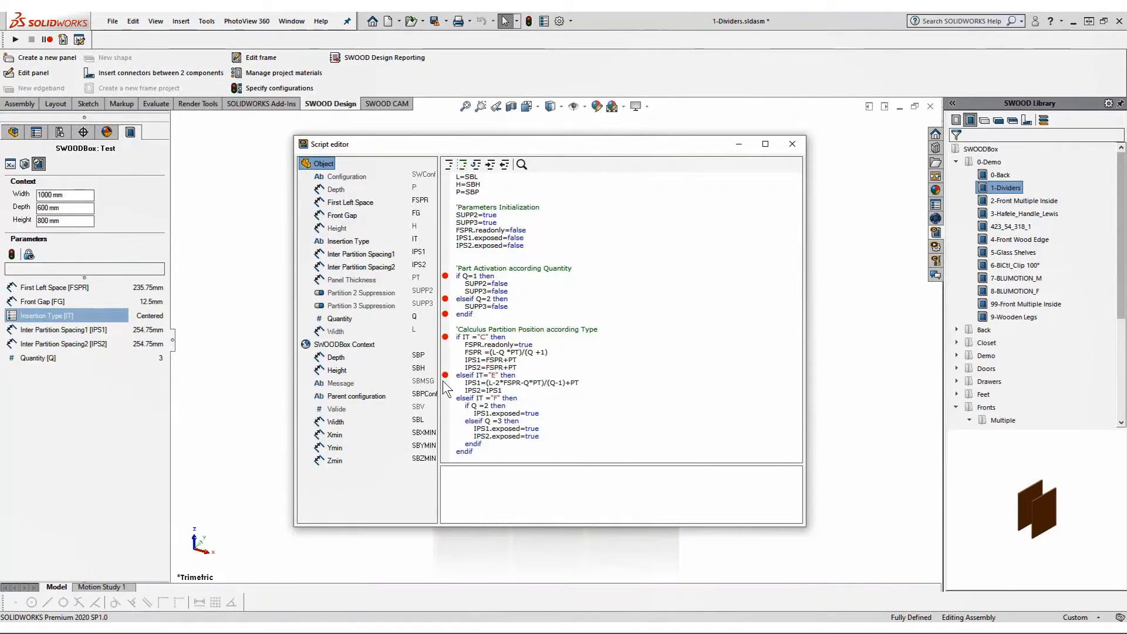
{"action": "left_click", "coordinate": [445, 398]}
Set Quantity [Q] to 2 and rebuild the test box to start debugging its script
{"action": "left_click", "coordinate": [154, 359]}
{"action": "left_click", "coordinate": [150, 357]}
{"action": "left_click", "coordinate": [141, 375]}
{"action": "left_click", "coordinate": [11, 256]}
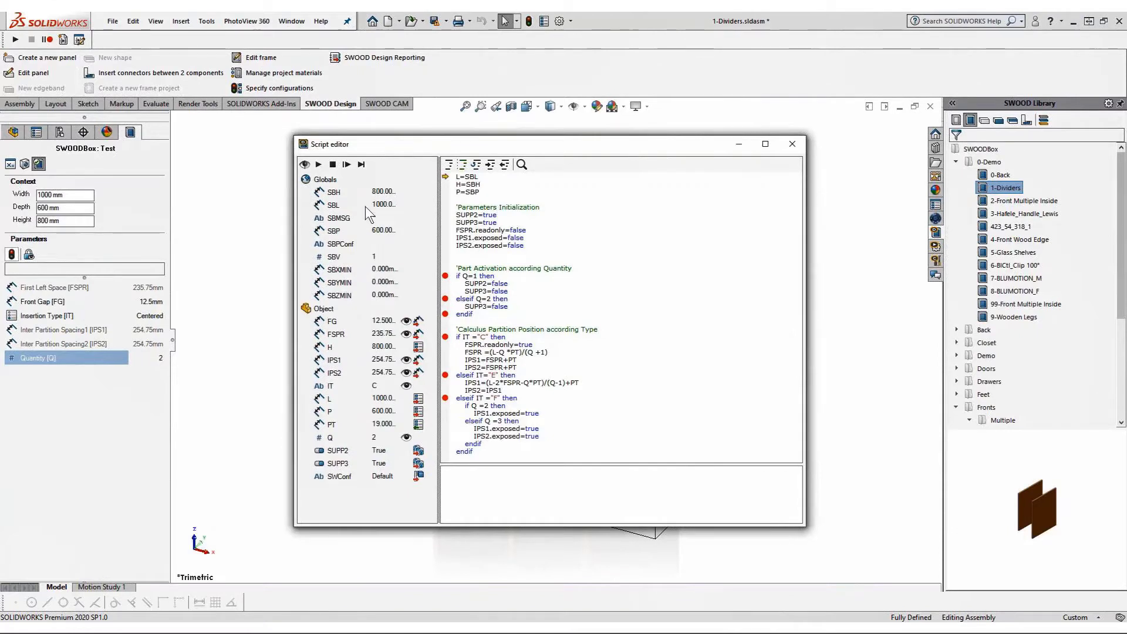
Run the dividers script to its first breakpoint and step through the quantity conditions, watching the variables
{"action": "left_click", "coordinate": [318, 165]}
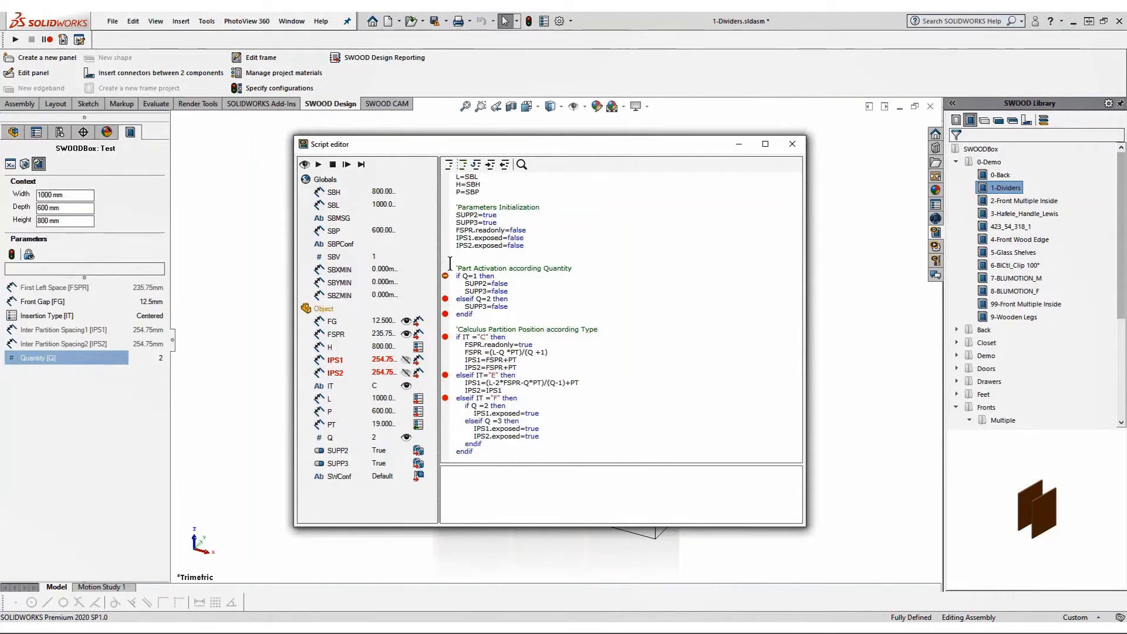
{"action": "left_click", "coordinate": [346, 165]}
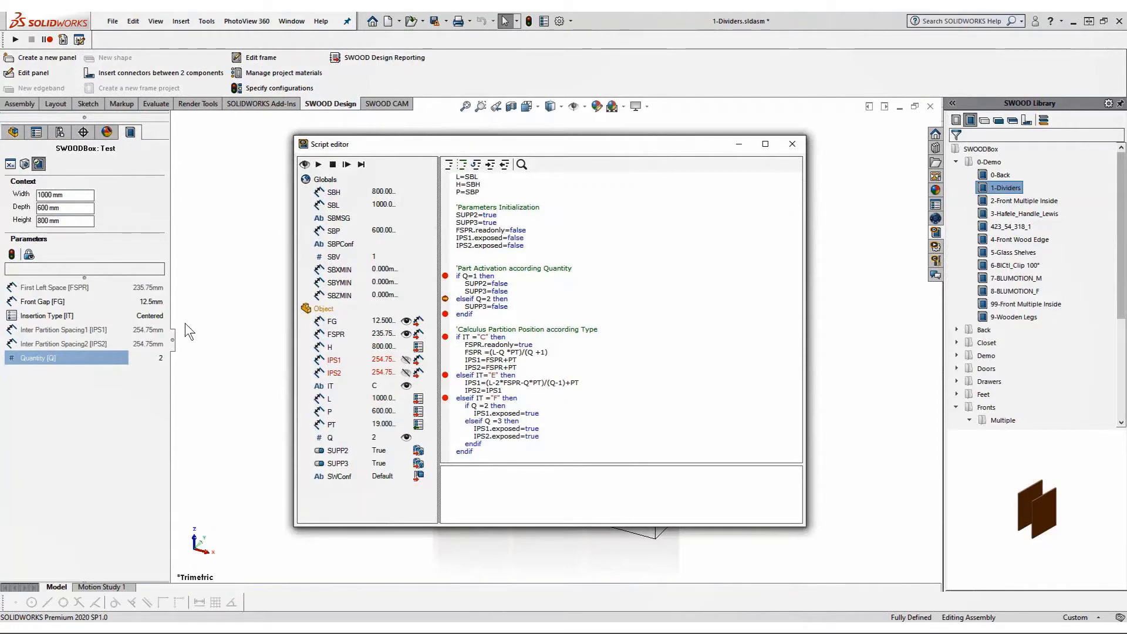
{"action": "left_click", "coordinate": [347, 164]}
{"action": "left_click", "coordinate": [347, 164]}
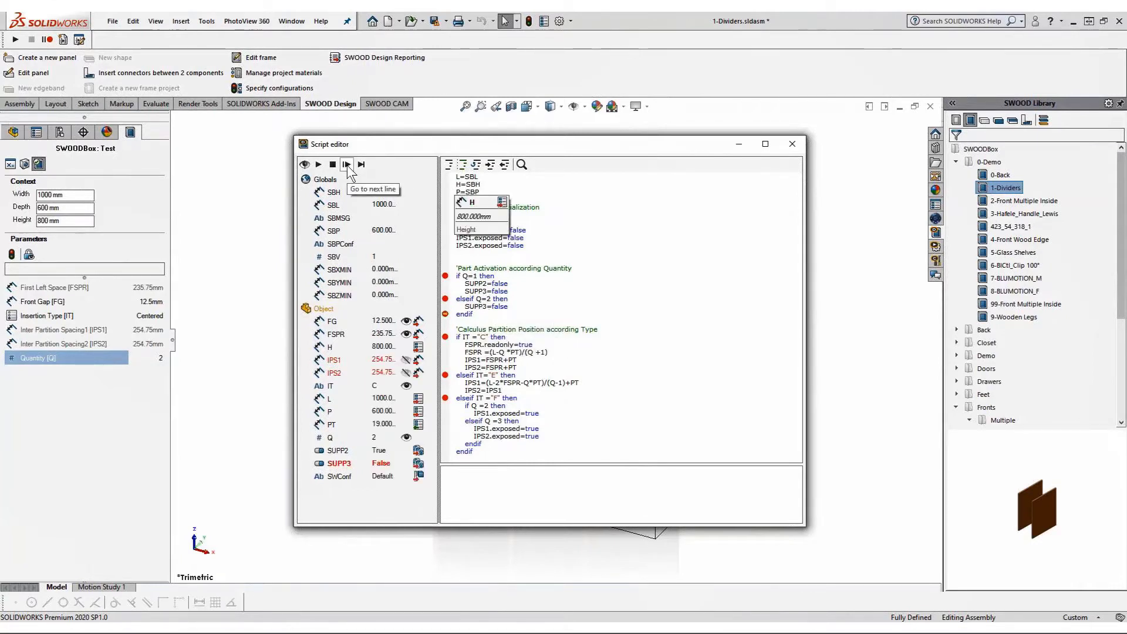
{"action": "left_click", "coordinate": [347, 164]}
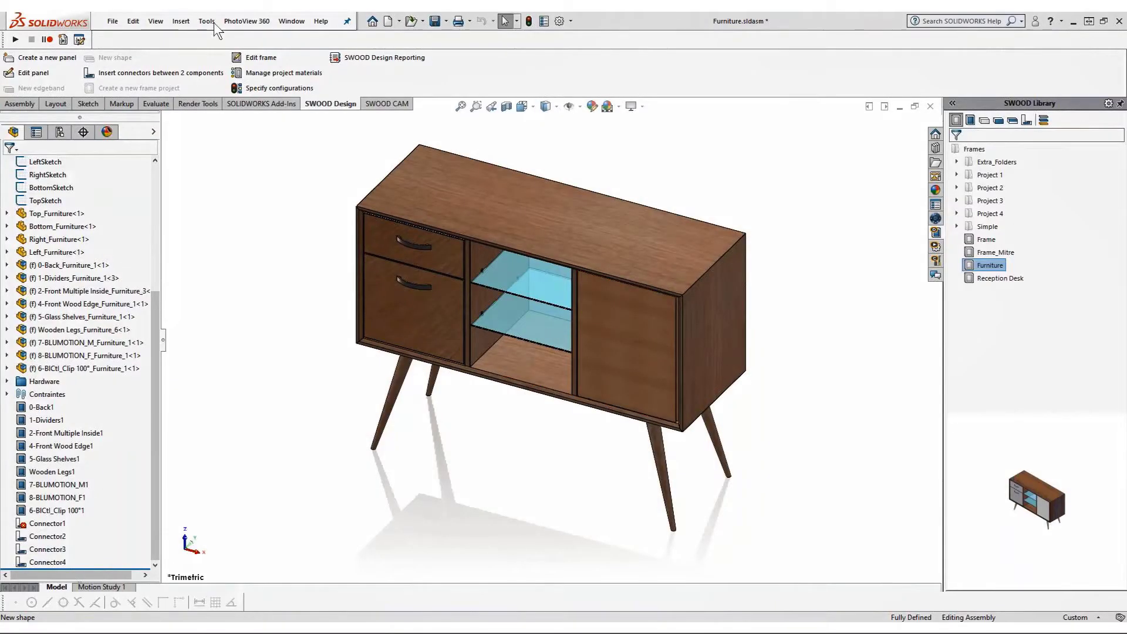
Open the SWOOD Design Script debugger for the Furniture assembly and place its window over the model area
{"action": "left_click", "coordinate": [207, 21]}
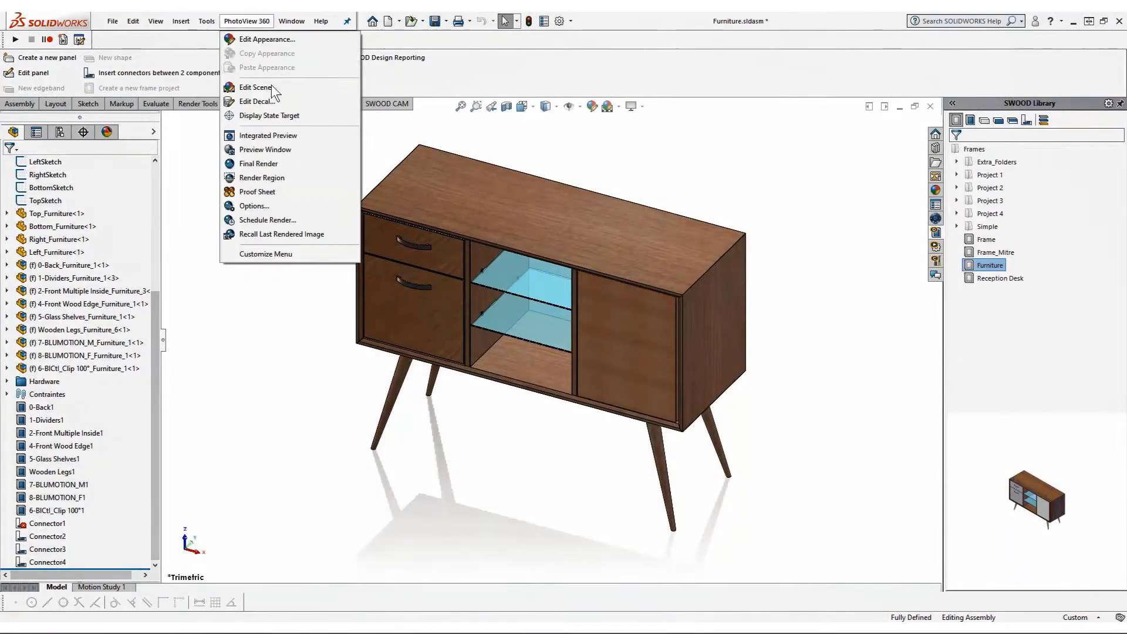
{"action": "mouse_move", "coordinate": [338, 91]}
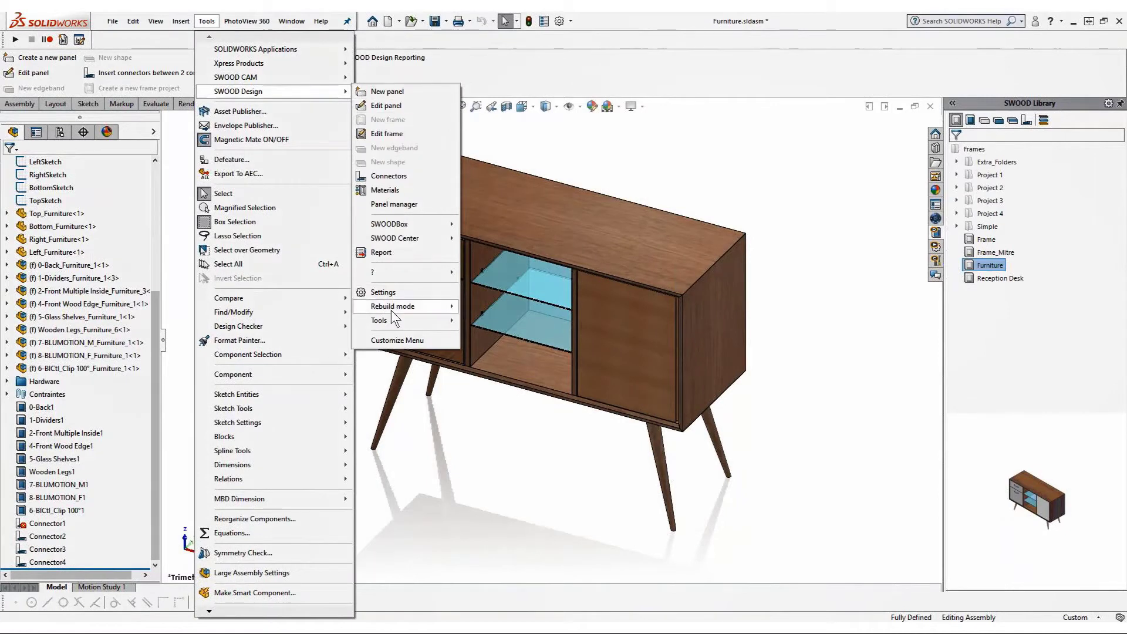
{"action": "mouse_move", "coordinate": [403, 321]}
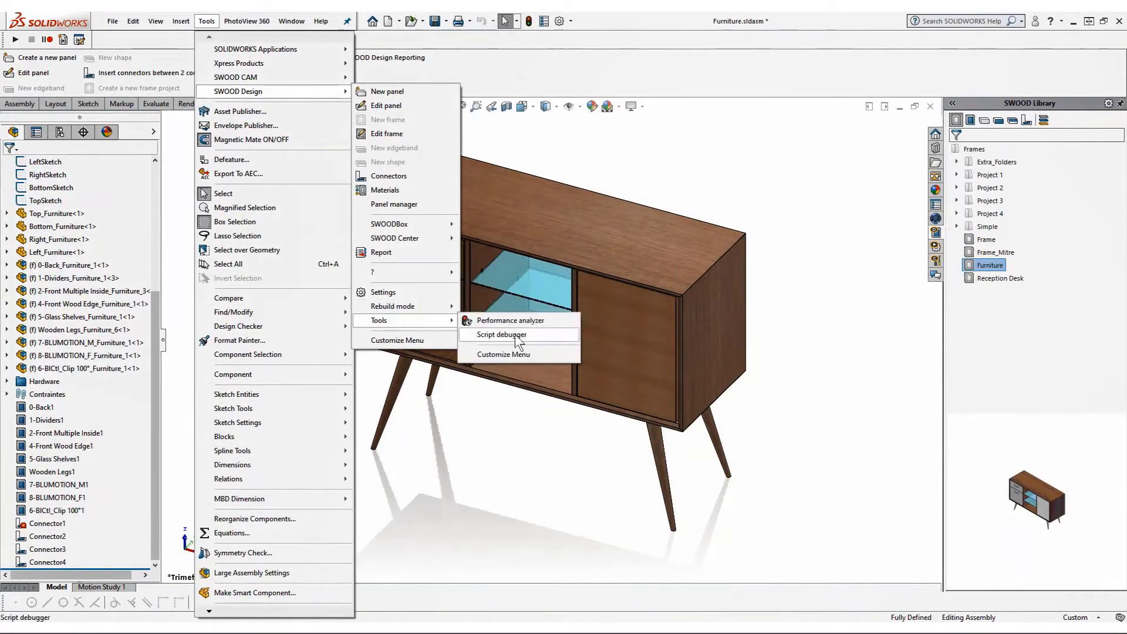
{"action": "left_click", "coordinate": [509, 334]}
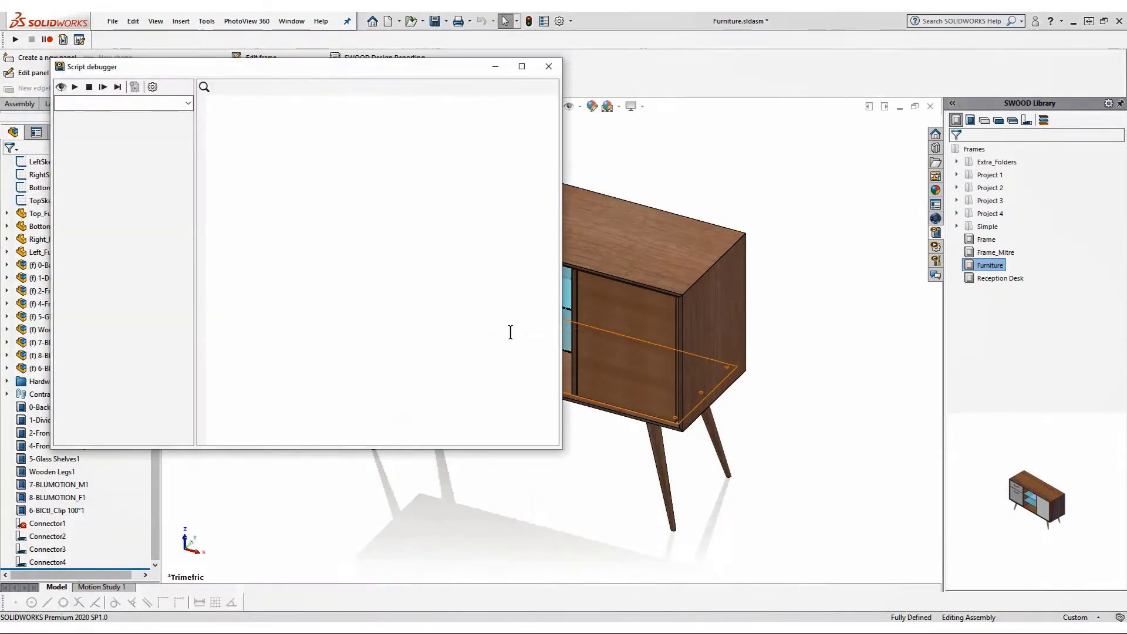
{"action": "left_click_drag", "start_coordinate": [415, 101], "coordinate": [506, 125]}
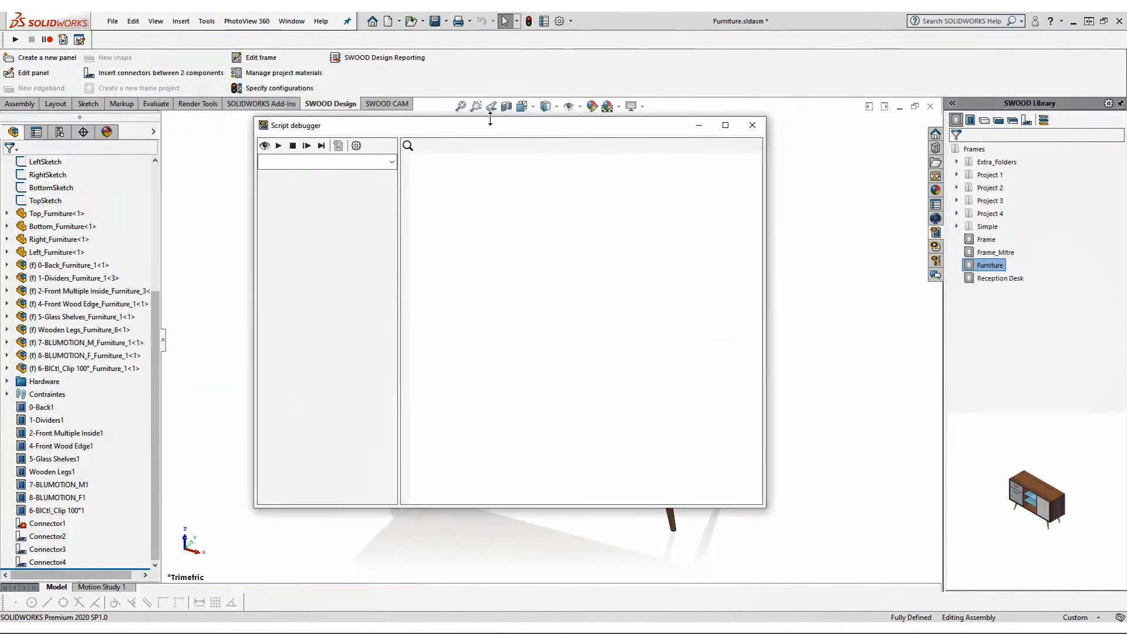
Select the 1-Dividers1 box and rebuild the assembly so its SWOODBox scripts load in the debugger
{"action": "left_click", "coordinate": [47, 420]}
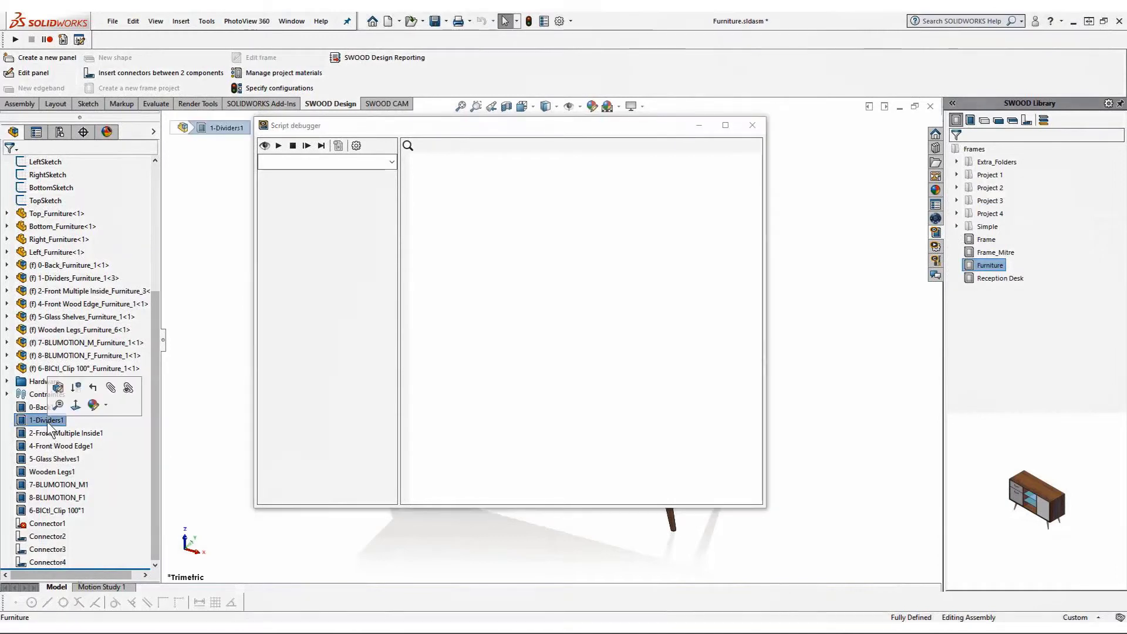
{"action": "left_click", "coordinate": [531, 22]}
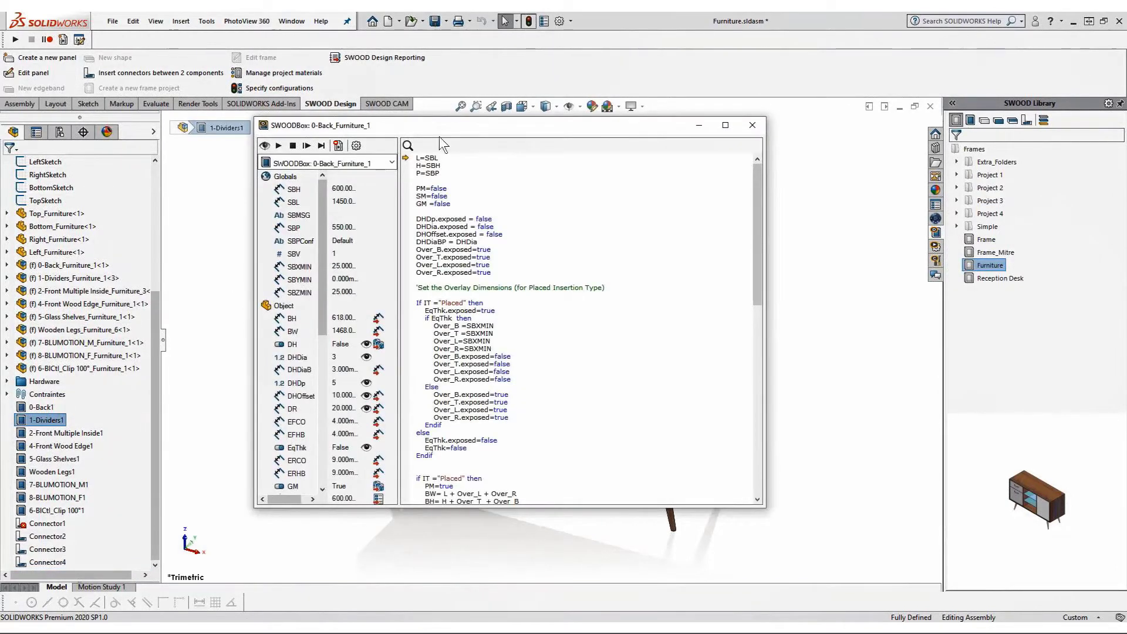
{"action": "left_click", "coordinate": [392, 164]}
{"action": "left_click", "coordinate": [393, 165]}
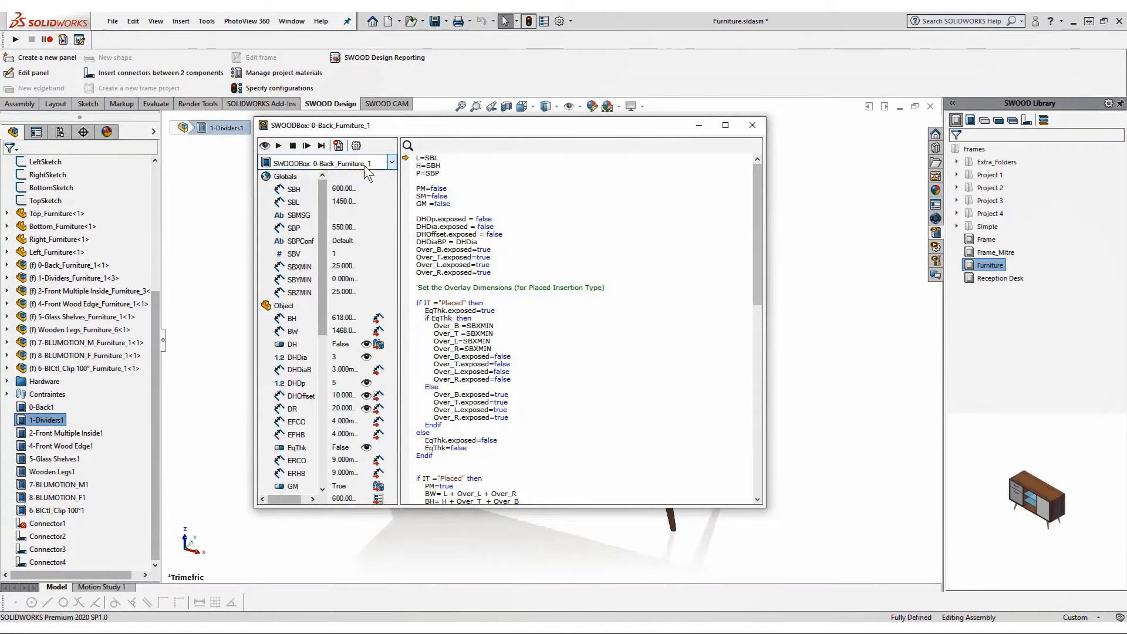
Set breakpoints in the 0-Back_Furniture_1 script on the first If IT="Placed" line, its nested Else and its outer else
{"action": "left_click", "coordinate": [405, 304]}
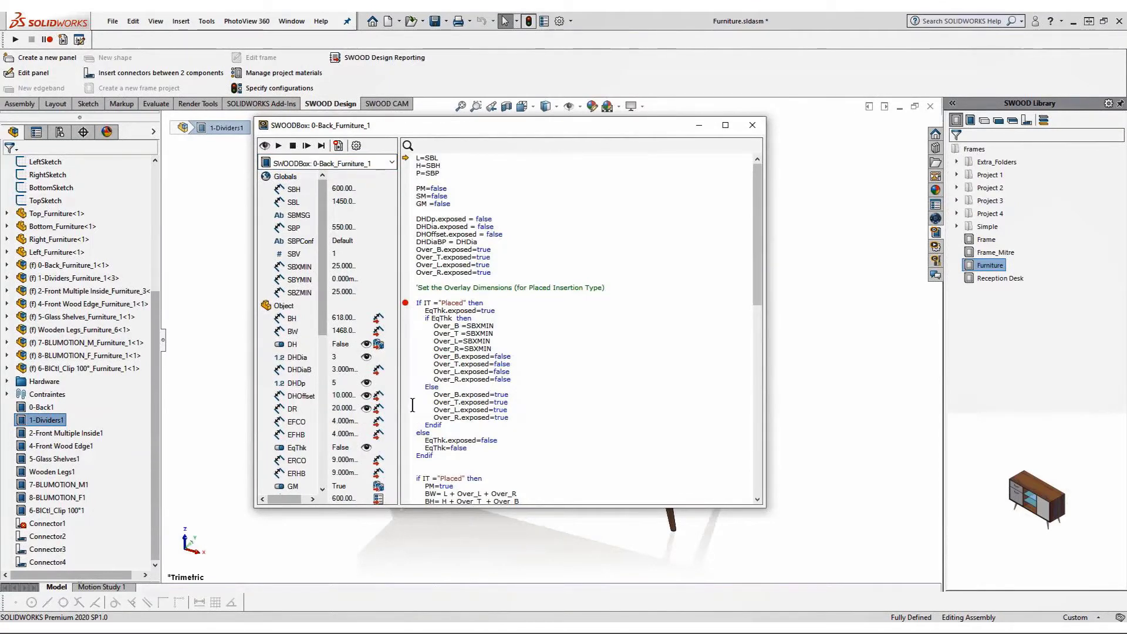
{"action": "left_click", "coordinate": [405, 386]}
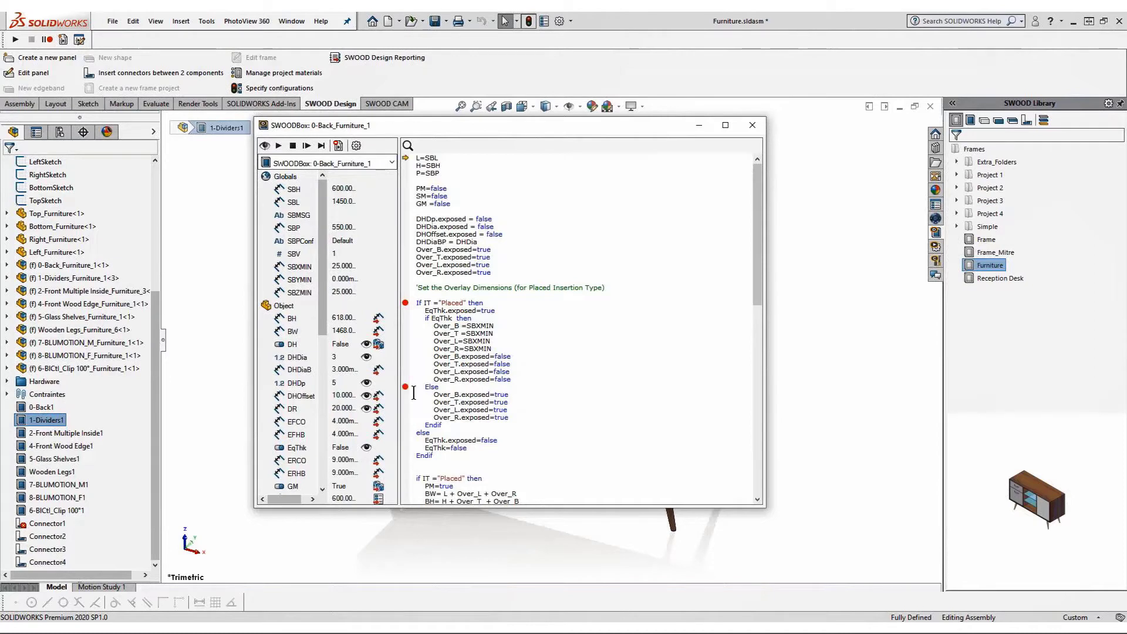
{"action": "left_click", "coordinate": [405, 433]}
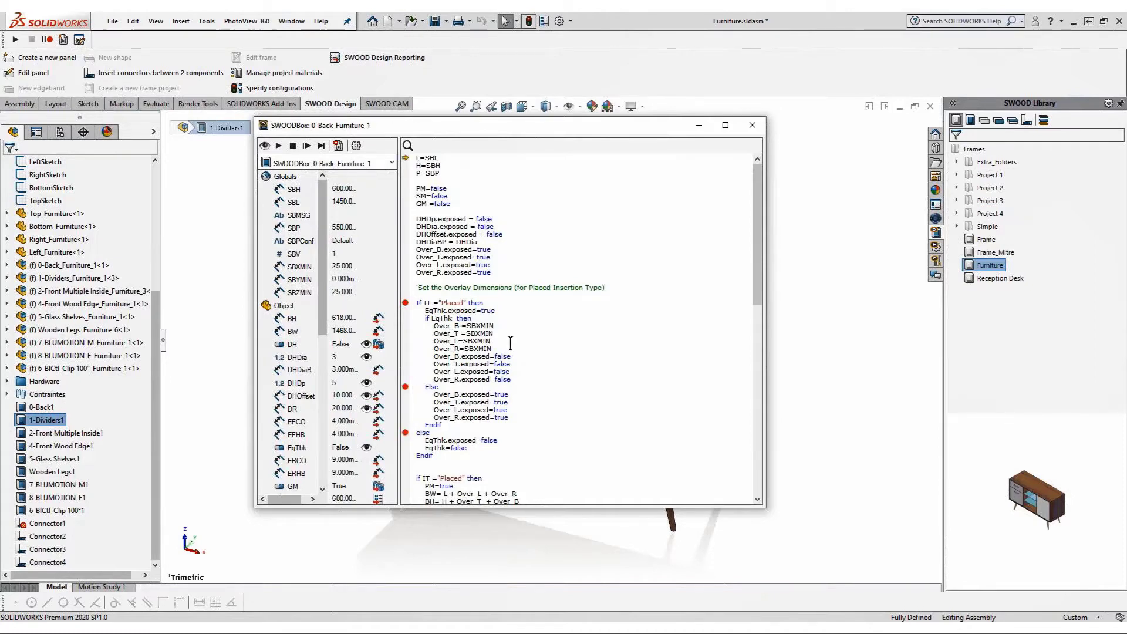
Run the 0-Back_Furniture_1 script to its first breakpoint and step onward through the Placed condition
{"action": "left_click", "coordinate": [280, 146]}
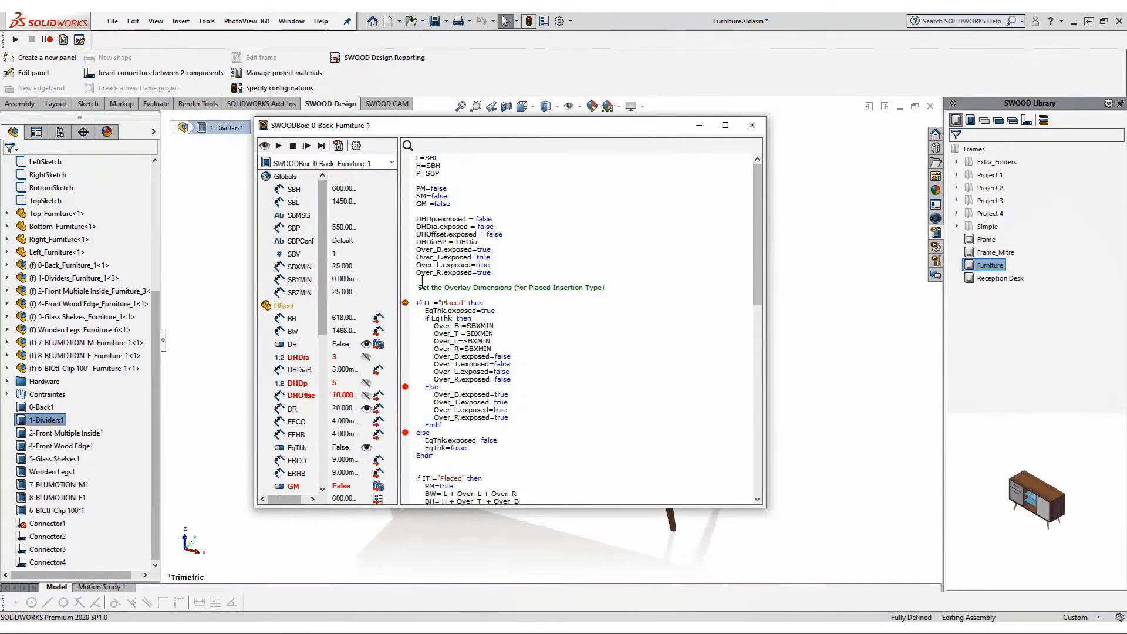
{"action": "left_click", "coordinate": [306, 146]}
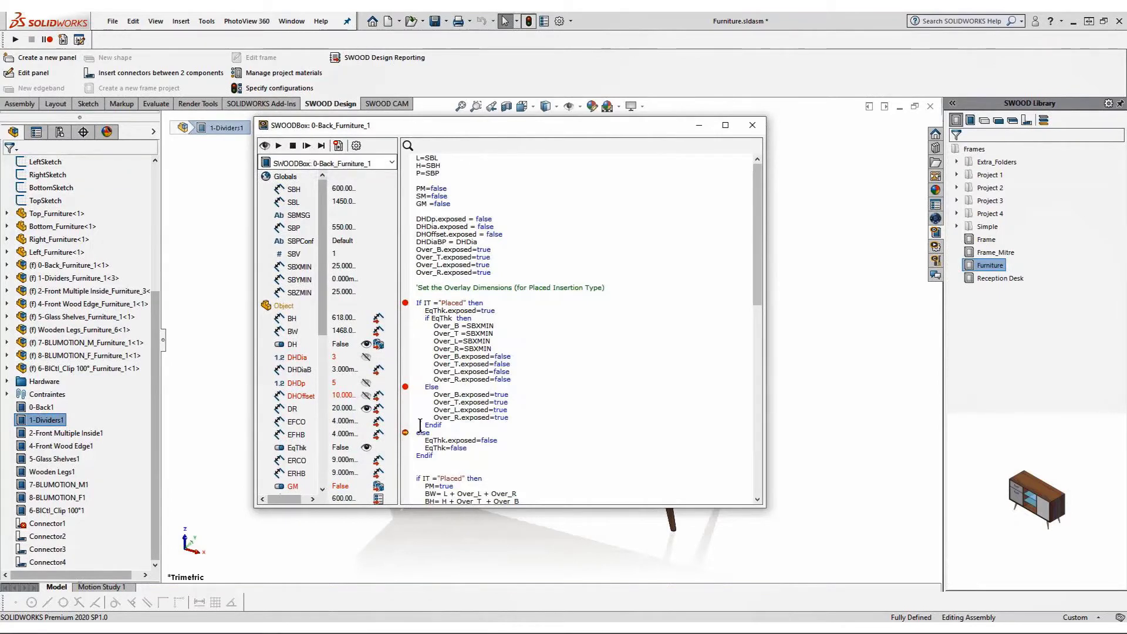
{"action": "left_click", "coordinate": [307, 147]}
{"action": "left_click", "coordinate": [307, 146]}
{"action": "left_click", "coordinate": [307, 146]}
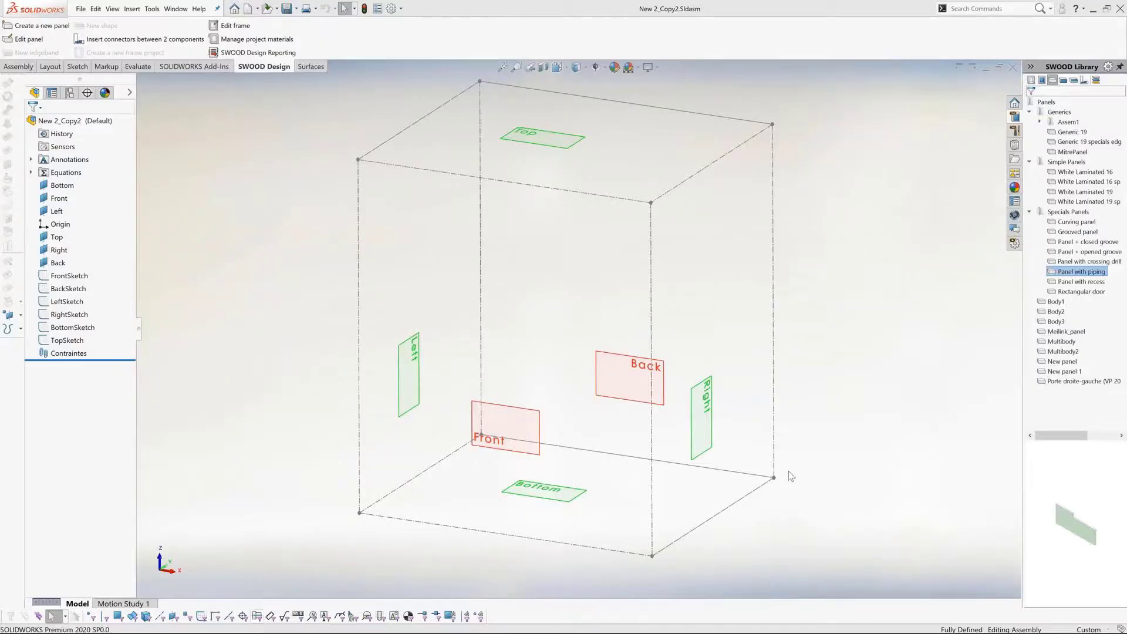
Insert a copy of the library's Panel with piping as the cabinet's left side and check it in the detailed preview
{"action": "middle_click_drag", "start_coordinate": [776, 478], "coordinate": [777, 471]}
{"action": "key", "text": "Escape"}
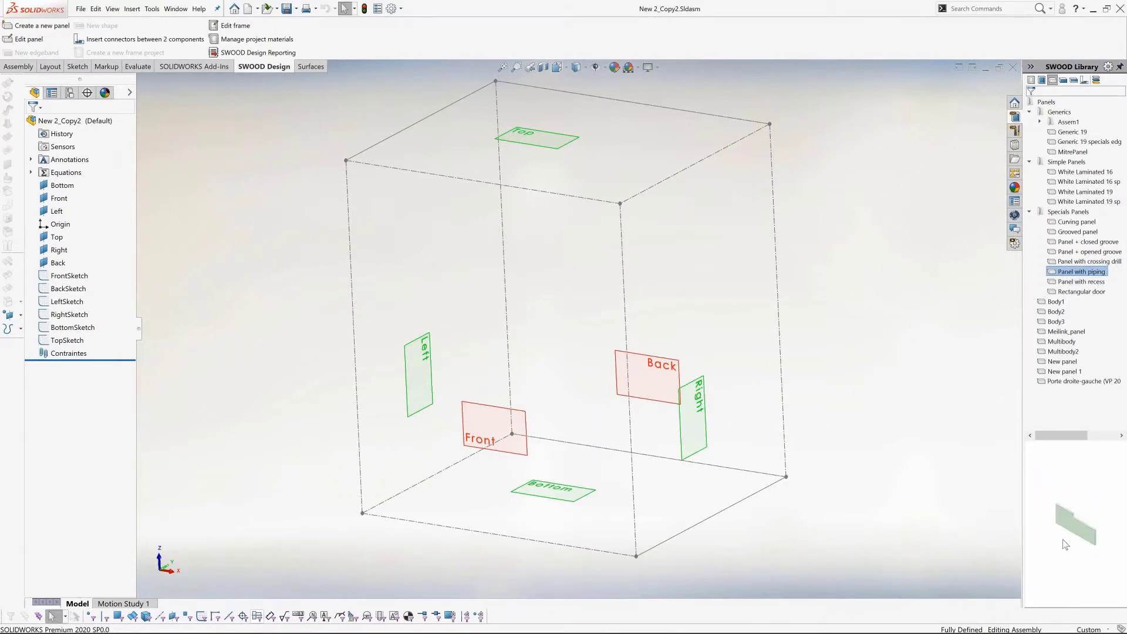
{"action": "right_click", "coordinate": [1083, 272]}
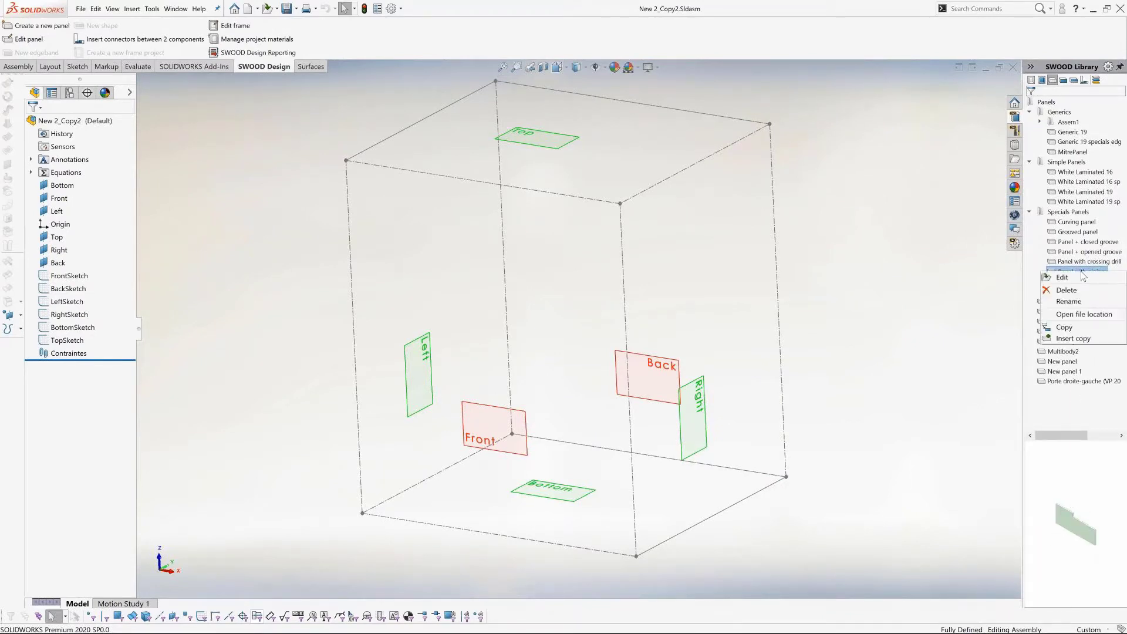
{"action": "left_click", "coordinate": [1074, 338]}
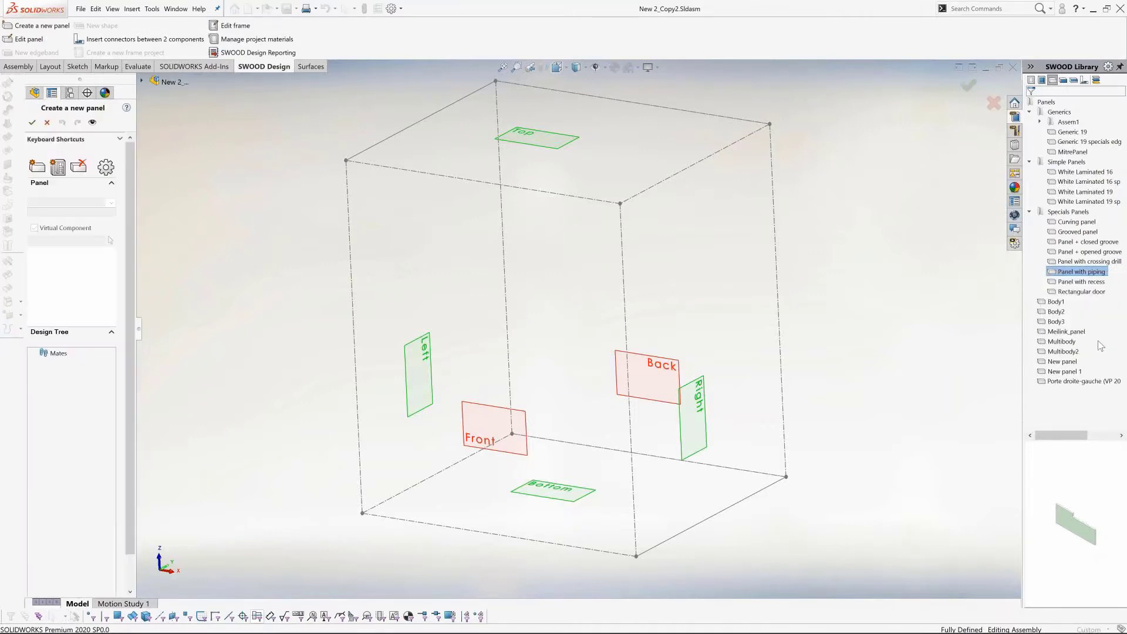
{"action": "left_click_drag", "start_coordinate": [139, 328], "coordinate": [213, 328]}
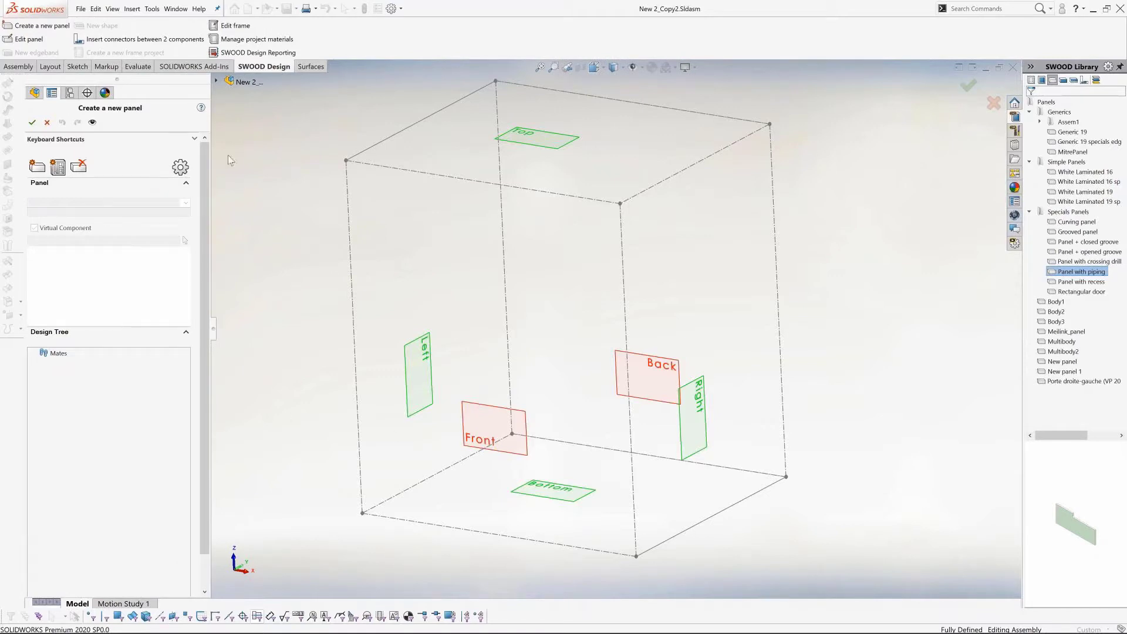
{"action": "left_click", "coordinate": [58, 167]}
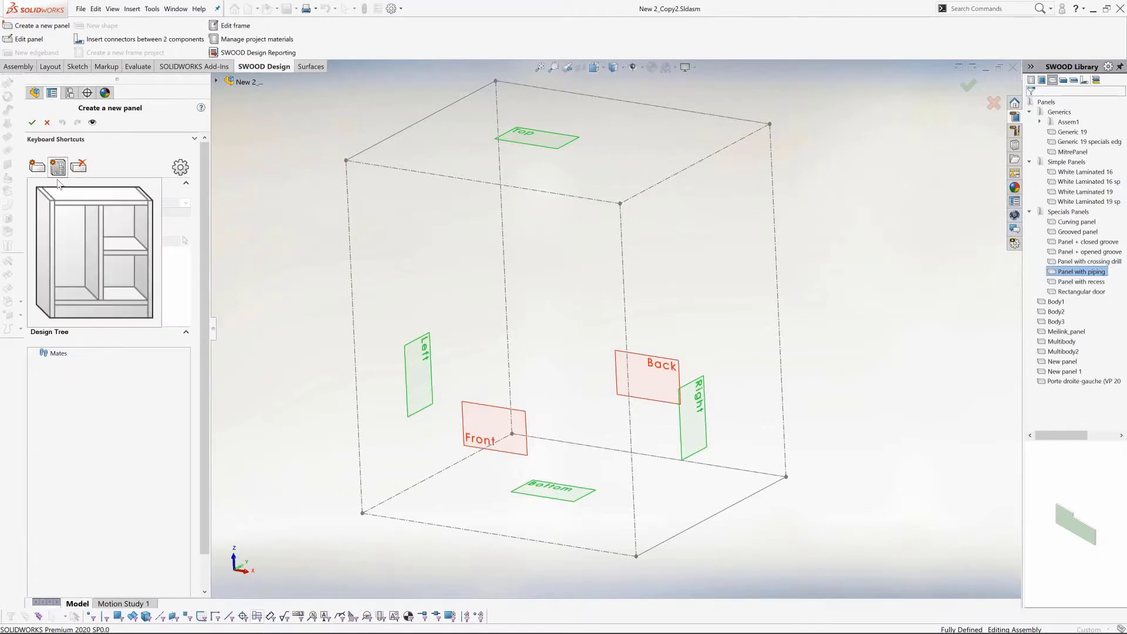
{"action": "left_click", "coordinate": [43, 230]}
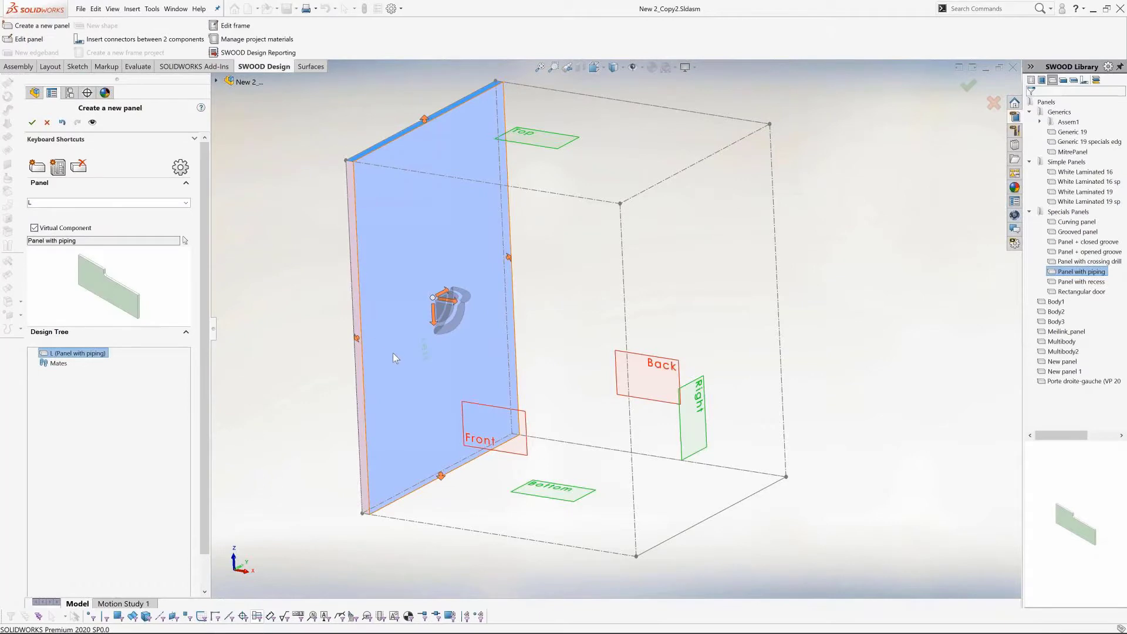
{"action": "left_click", "coordinate": [92, 122]}
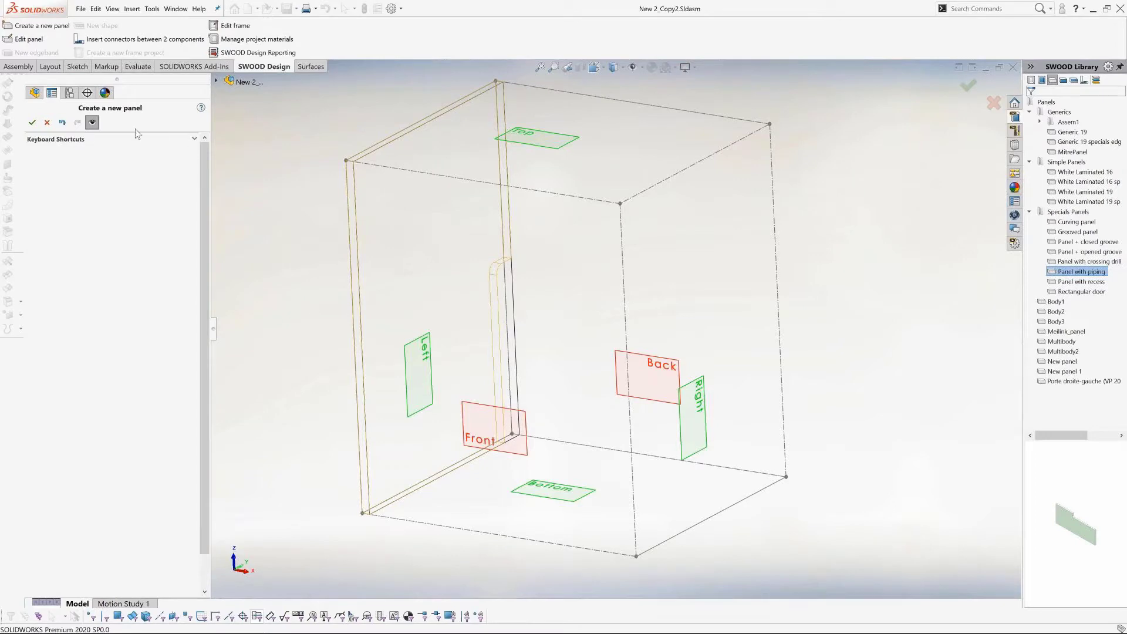
{"action": "left_click", "coordinate": [92, 125]}
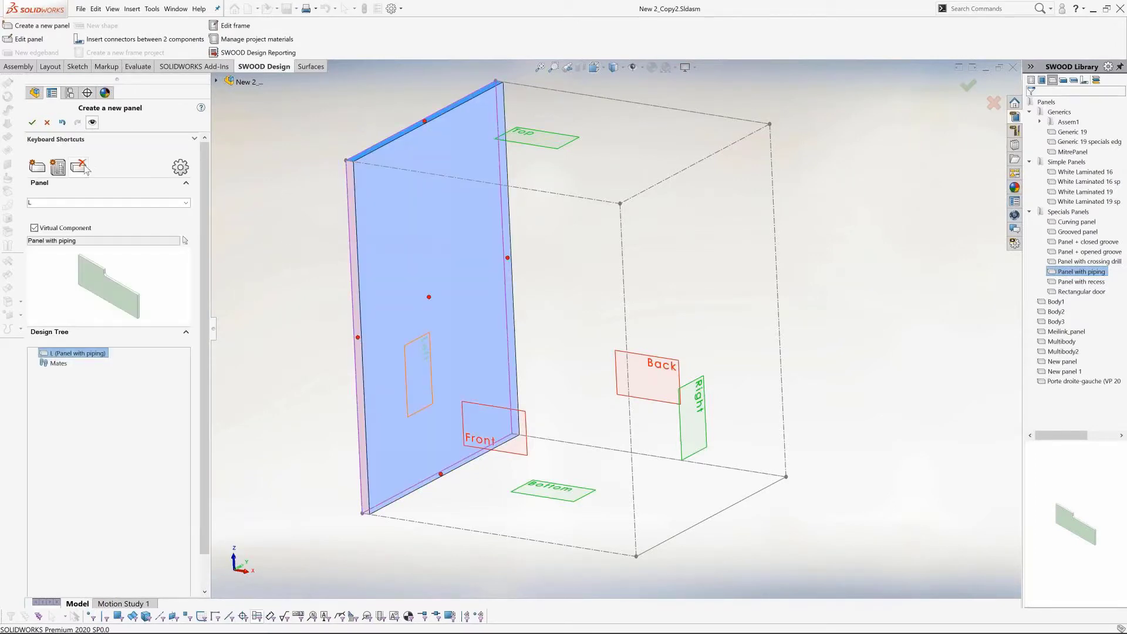
Add another Panel with piping as the cabinet's right side and check it in the detailed preview
{"action": "mouse_move", "coordinate": [58, 169]}
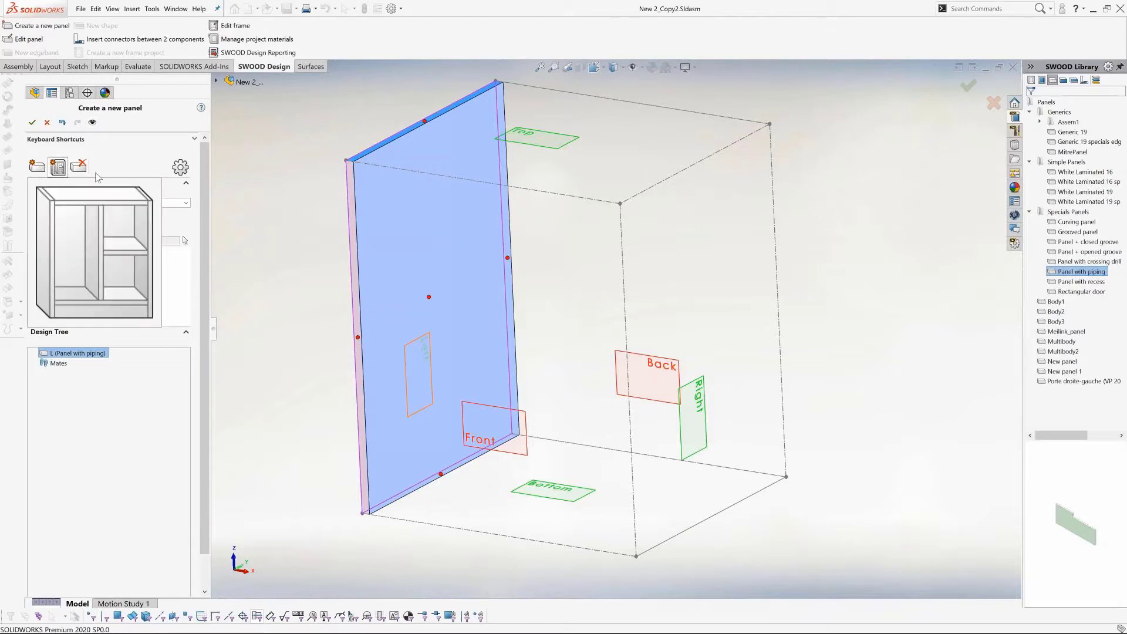
{"action": "left_click", "coordinate": [151, 229]}
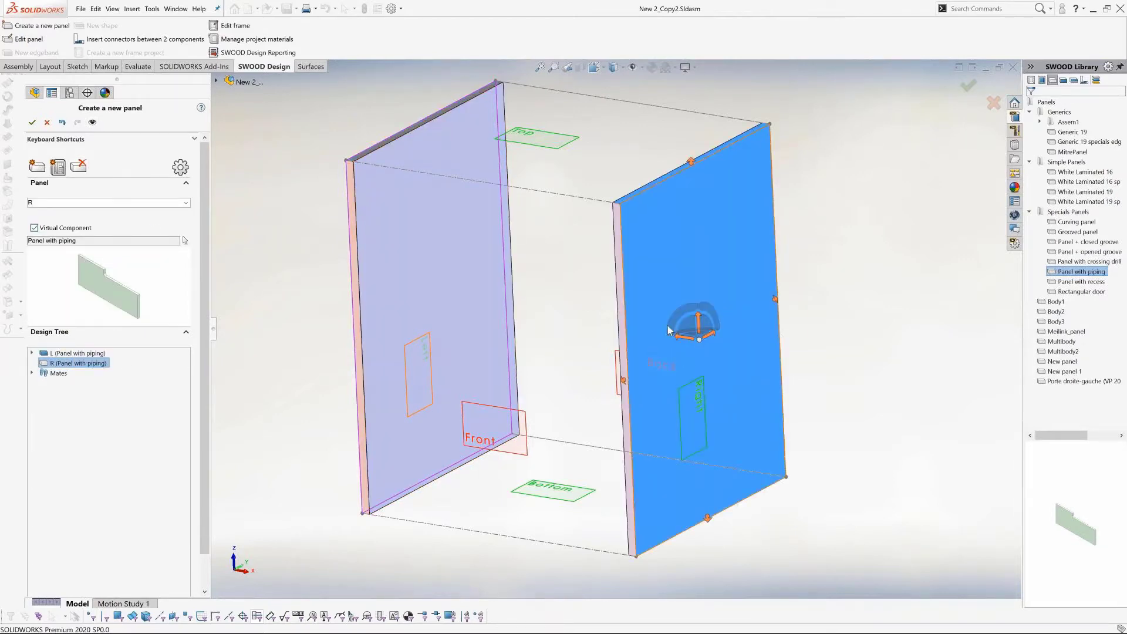
{"action": "left_click", "coordinate": [92, 123]}
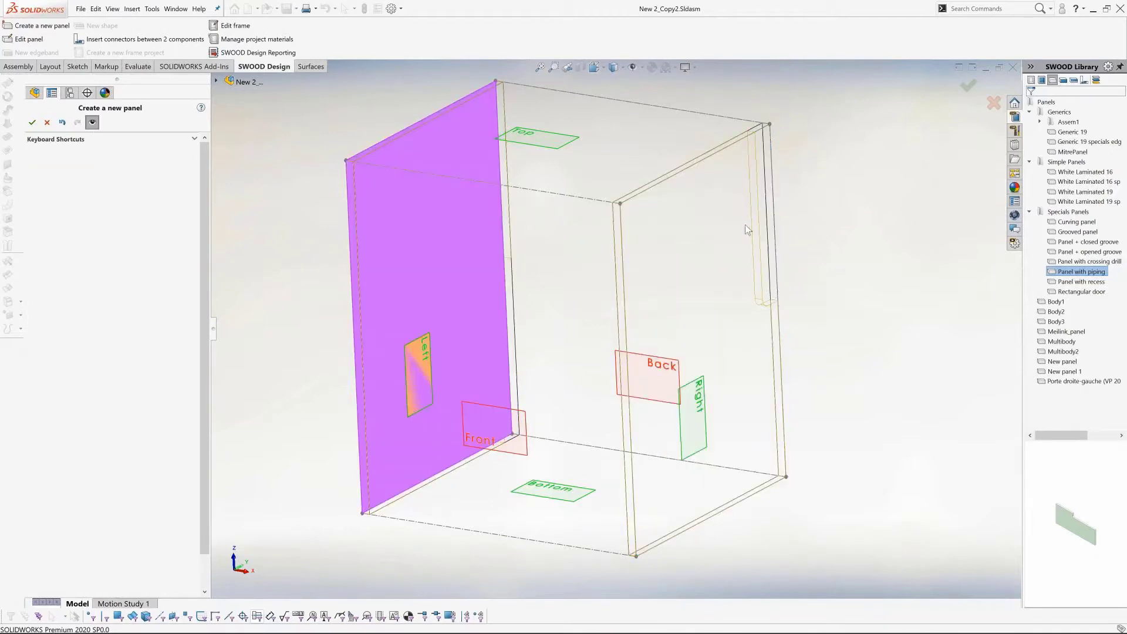
{"action": "left_click", "coordinate": [92, 122]}
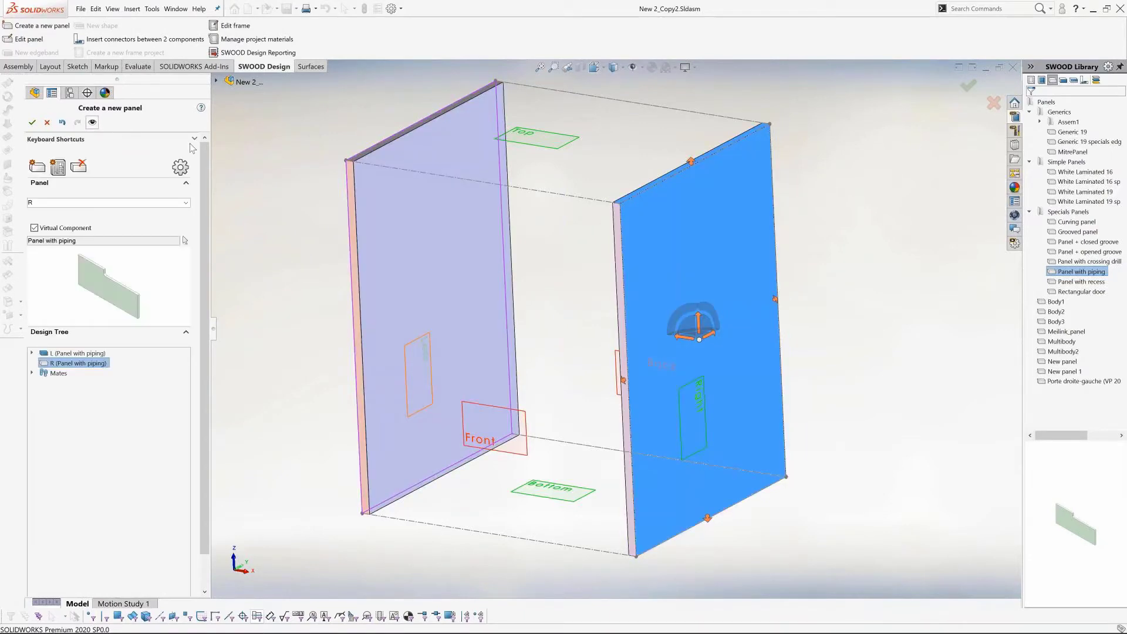
Consult the panel keyboard shortcuts and change the right panel's orientation
{"action": "left_click", "coordinate": [194, 139]}
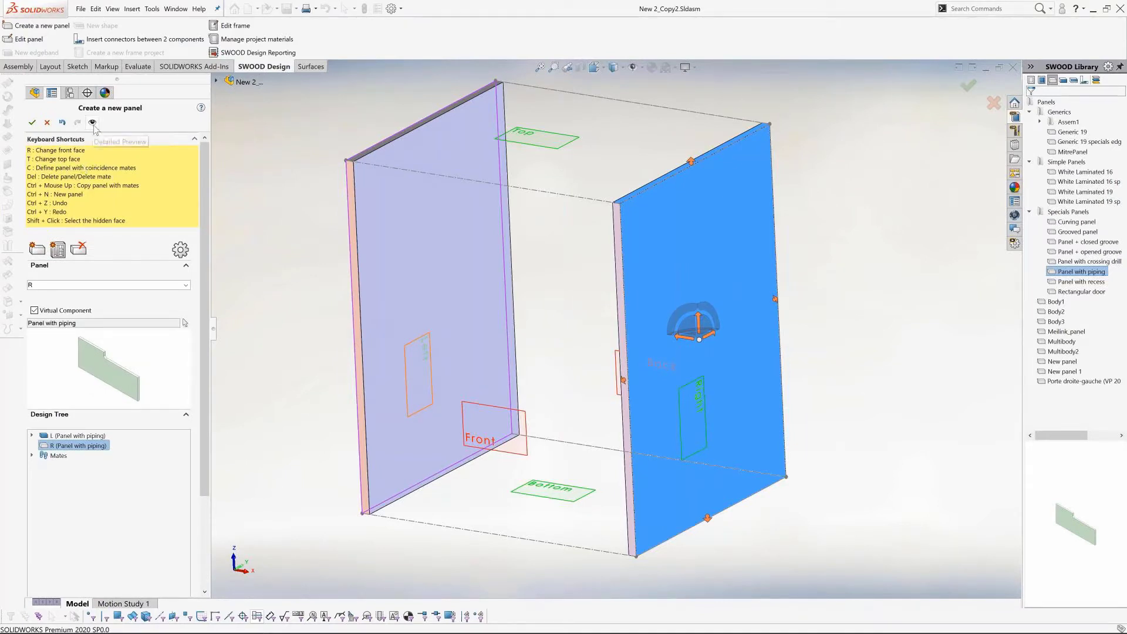
{"action": "left_click", "coordinate": [194, 139]}
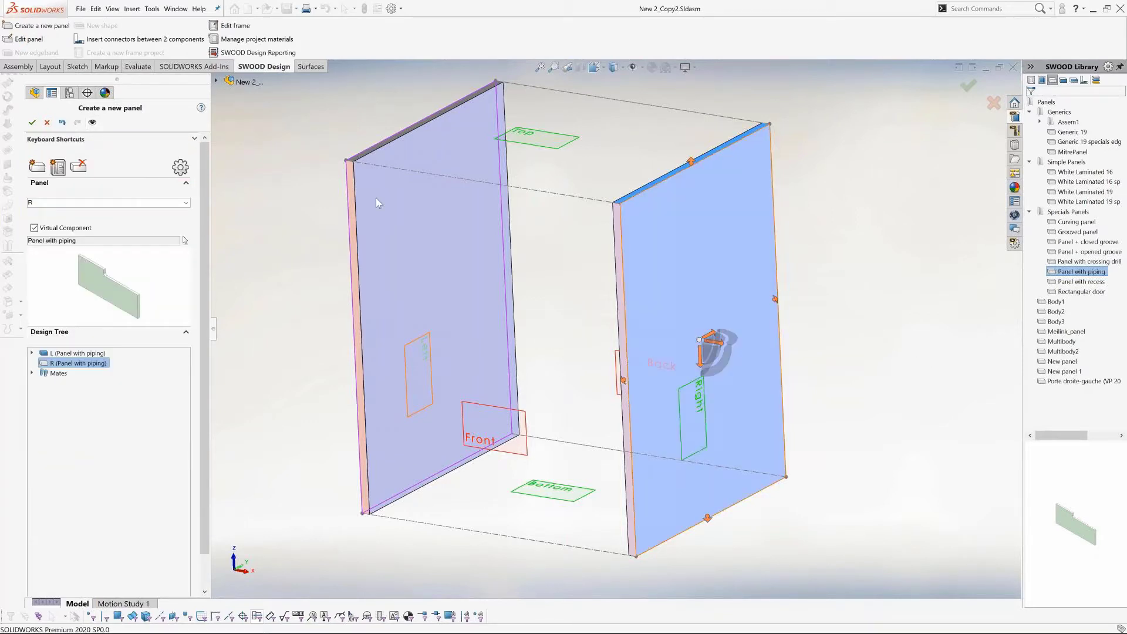
Check the right panel in the detailed preview and create both Panel with piping sides in the assembly
{"action": "left_click", "coordinate": [92, 122]}
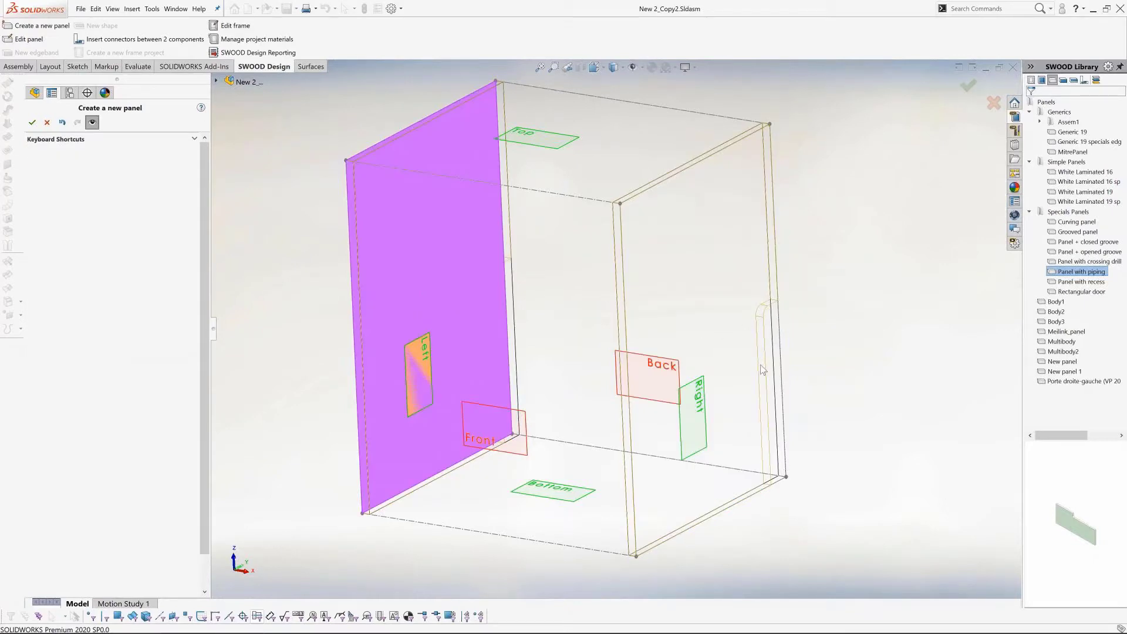
{"action": "left_click", "coordinate": [31, 123]}
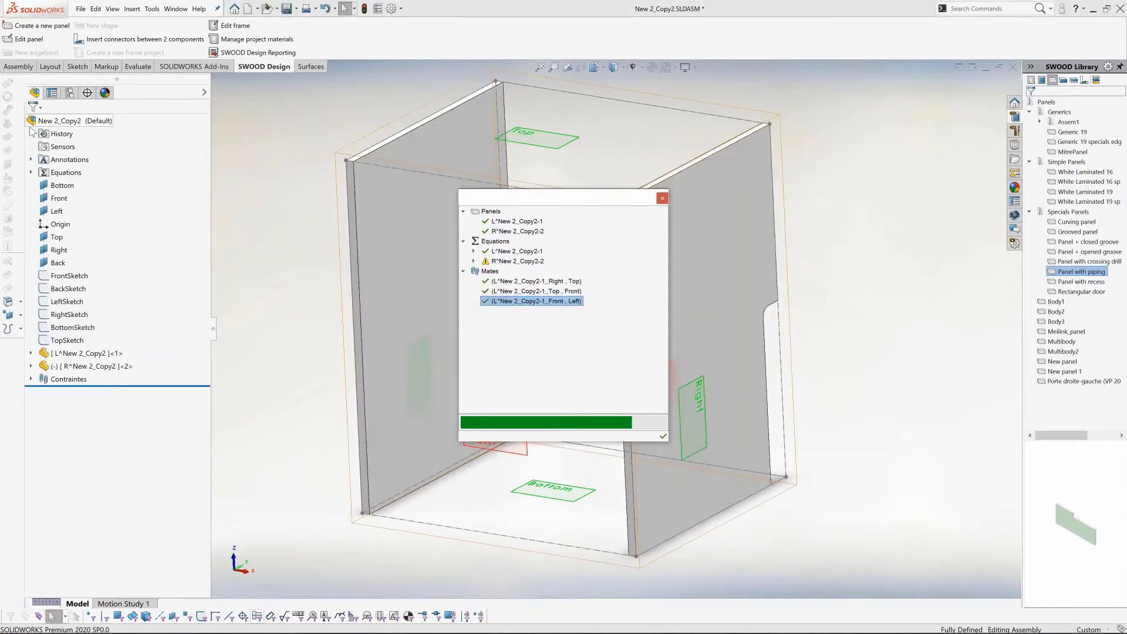
{"action": "left_click", "coordinate": [663, 437]}
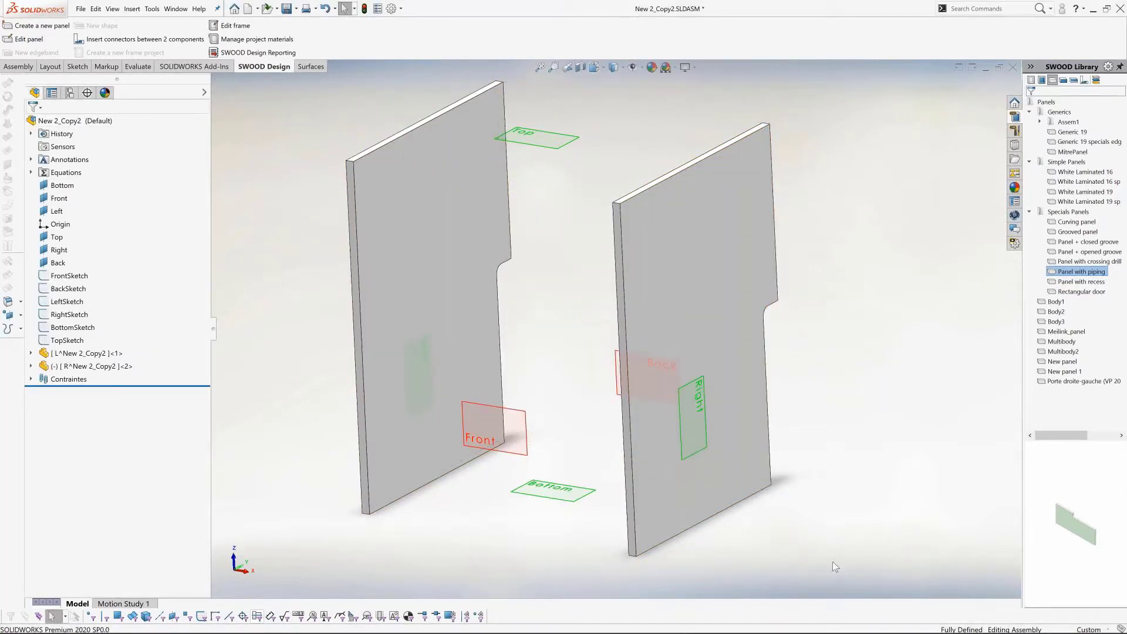
{"action": "mouse_move", "coordinate": [809, 509]}
{"action": "middle_mouse_down"}
{"action": "mouse_move", "coordinate": [732, 483]}
{"action": "mouse_move", "coordinate": [812, 498]}
{"action": "middle_mouse_up"}
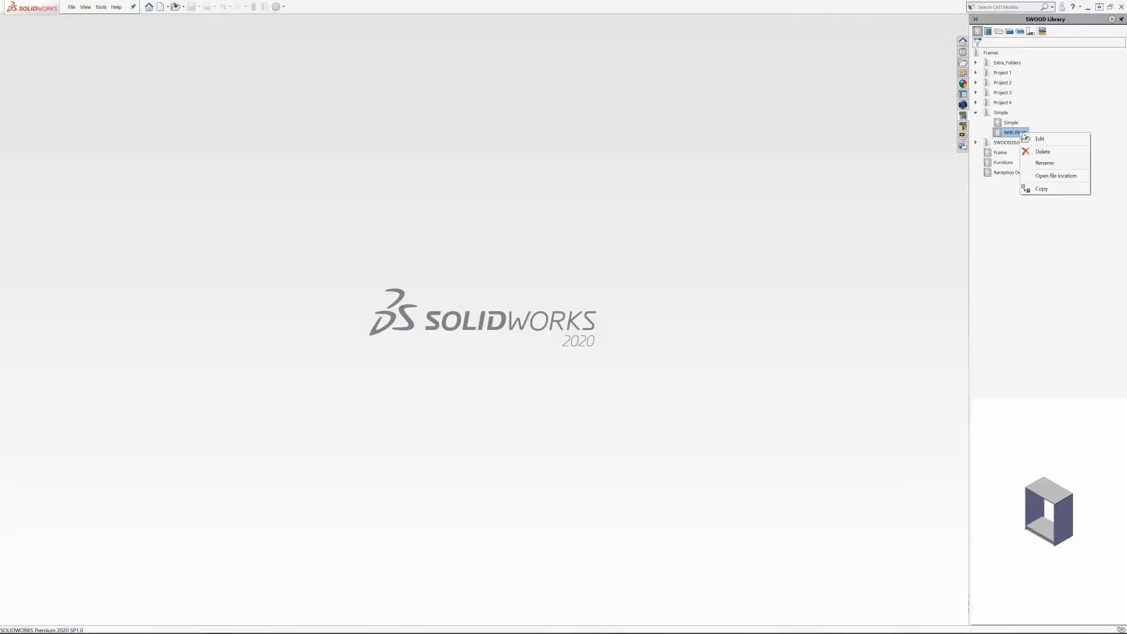
Create a new assembly by copying the With Plinth frame from the library's Simple folder
{"action": "left_click", "coordinate": [1041, 189]}
{"action": "left_click", "coordinate": [458, 244]}
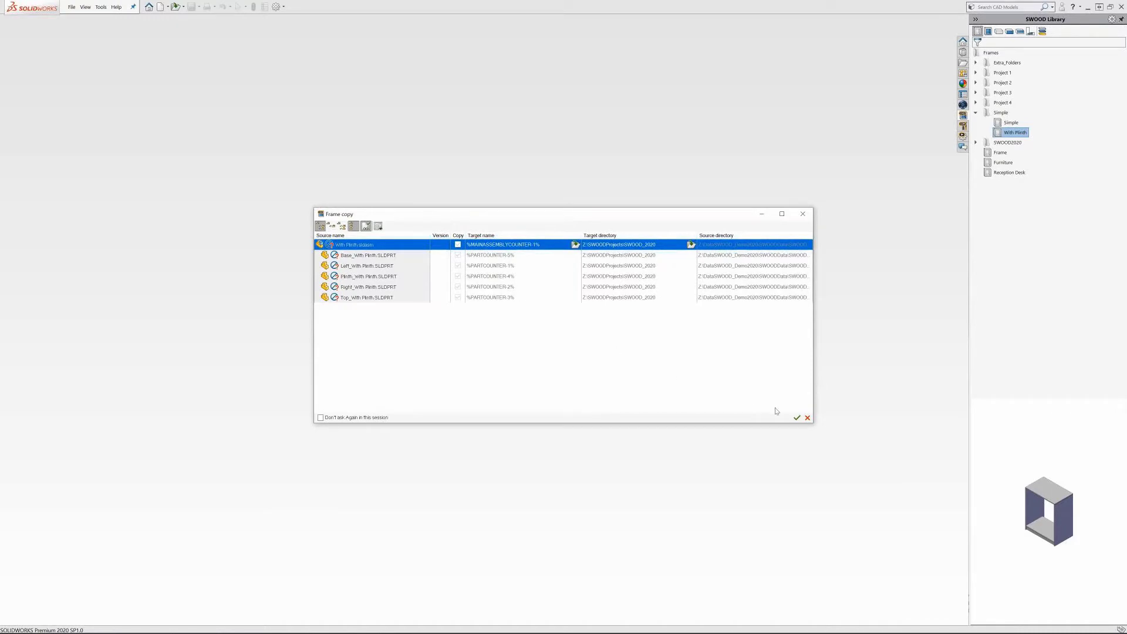
{"action": "left_click", "coordinate": [796, 418]}
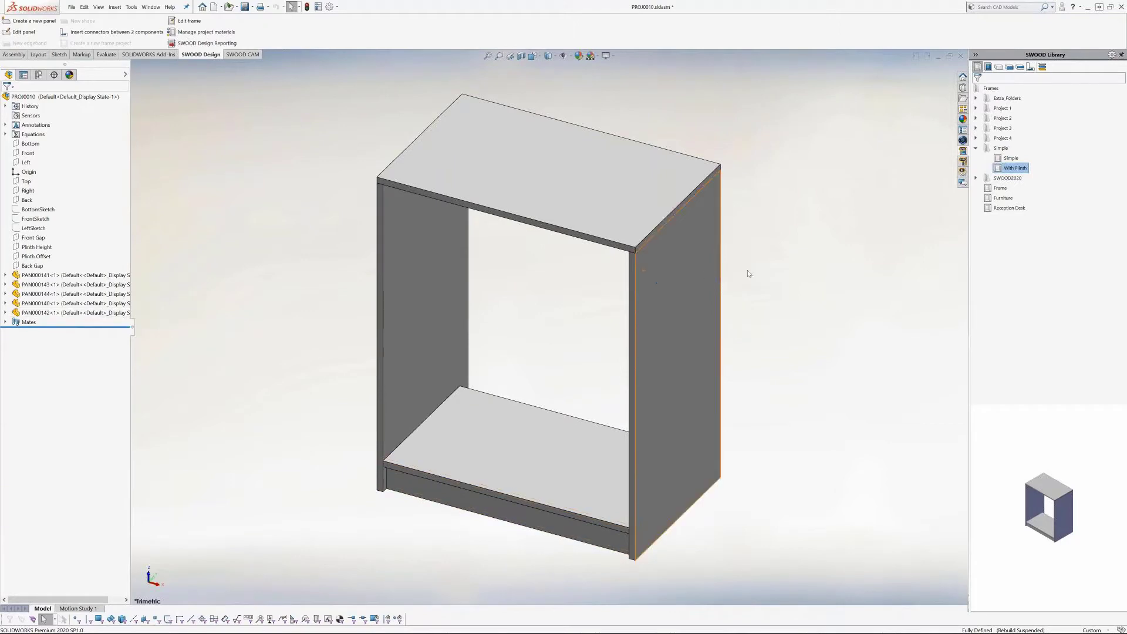
Insert a copy of the library panel Generic 19 as a vertical divider and end it on the frame's base panel
{"action": "left_click", "coordinate": [1001, 67]}
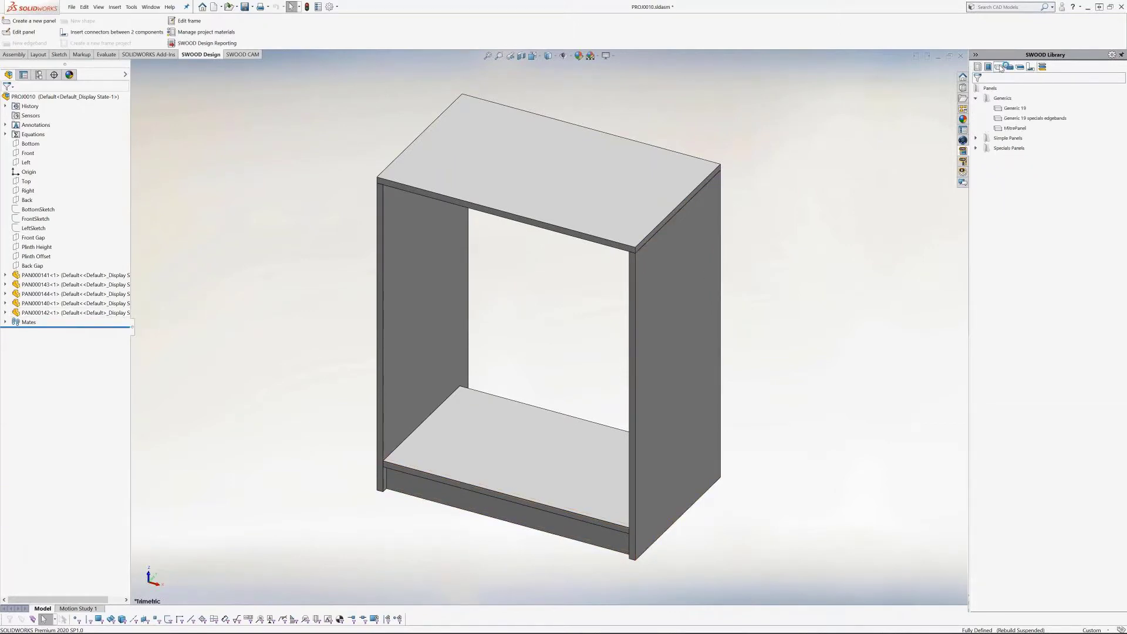
{"action": "right_click", "coordinate": [1010, 109]}
{"action": "left_click", "coordinate": [1036, 178]}
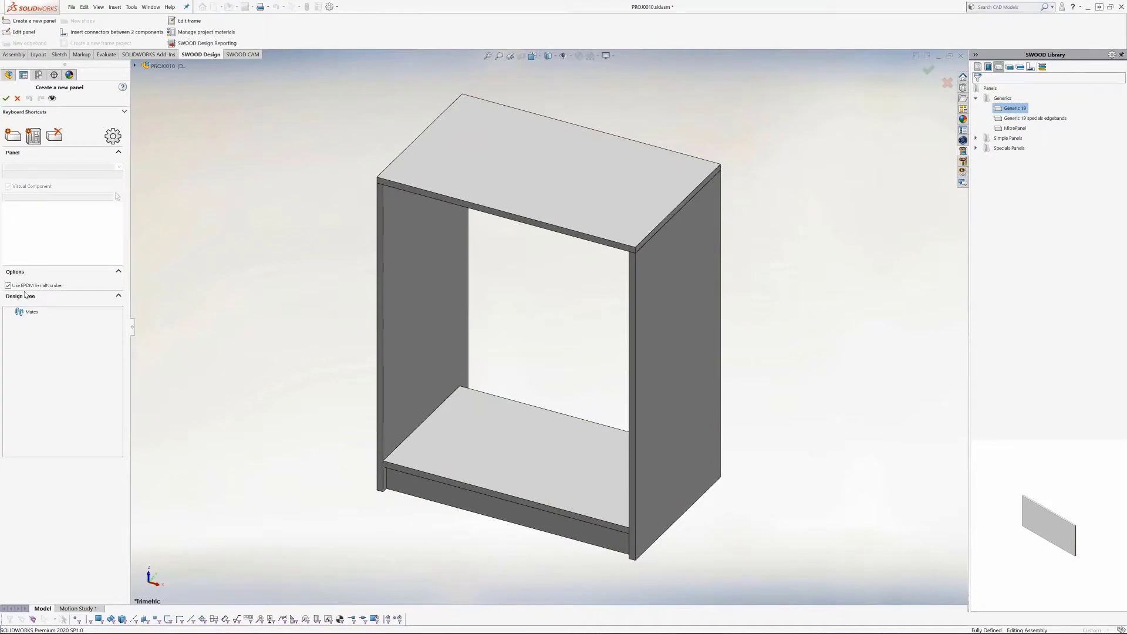
{"action": "left_click", "coordinate": [34, 136]}
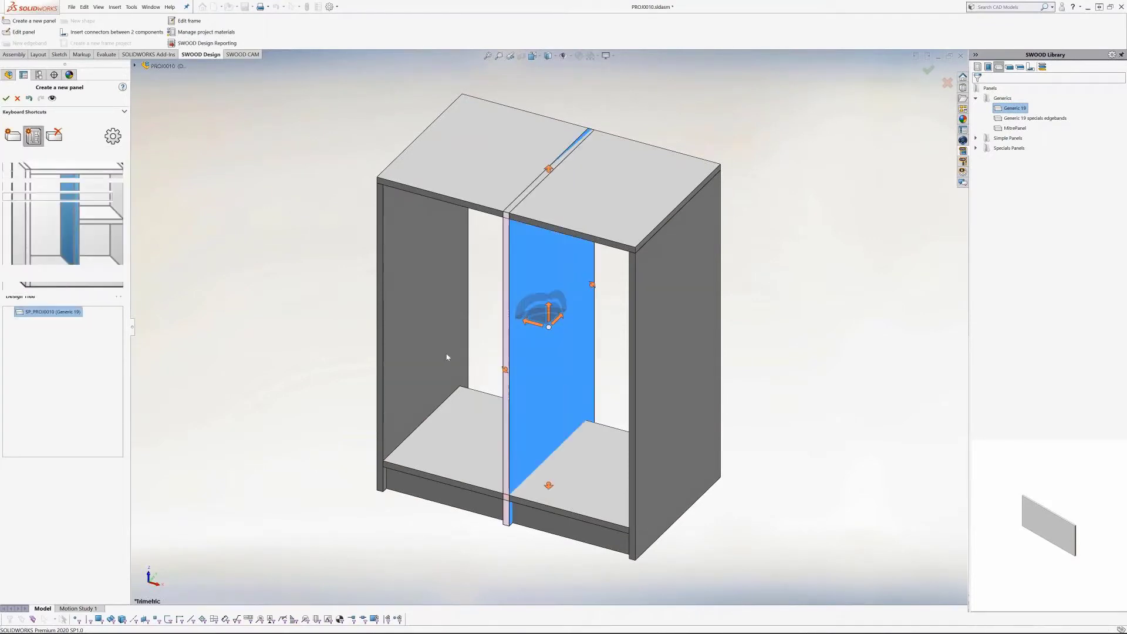
{"action": "left_click", "coordinate": [544, 469]}
{"action": "left_click", "coordinate": [552, 470]}
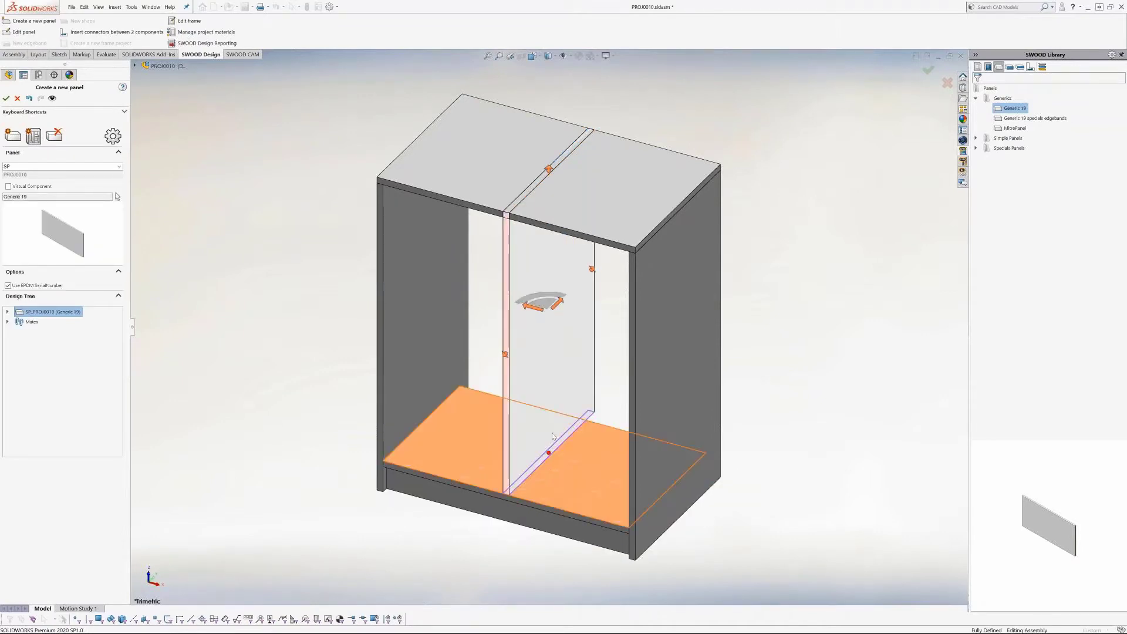
Limit the divider to the top panel's underside and the frame's front and back, and create it
{"action": "middle_click_drag", "start_coordinate": [552, 467], "coordinate": [548, 283]}
{"action": "left_click", "coordinate": [550, 145]}
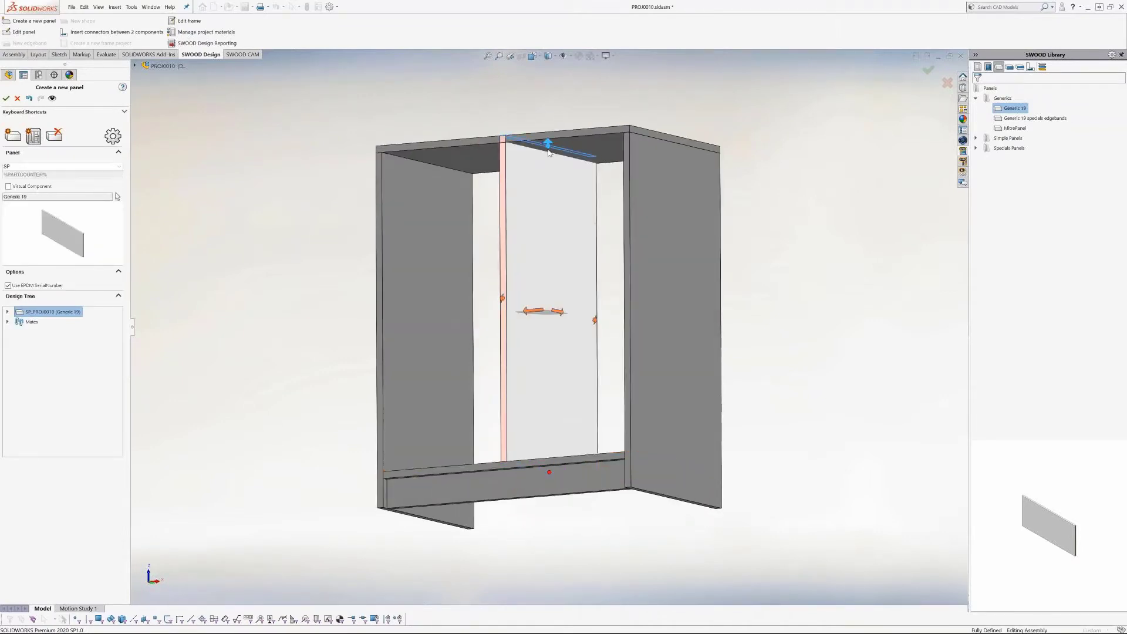
{"action": "left_click", "coordinate": [588, 149]}
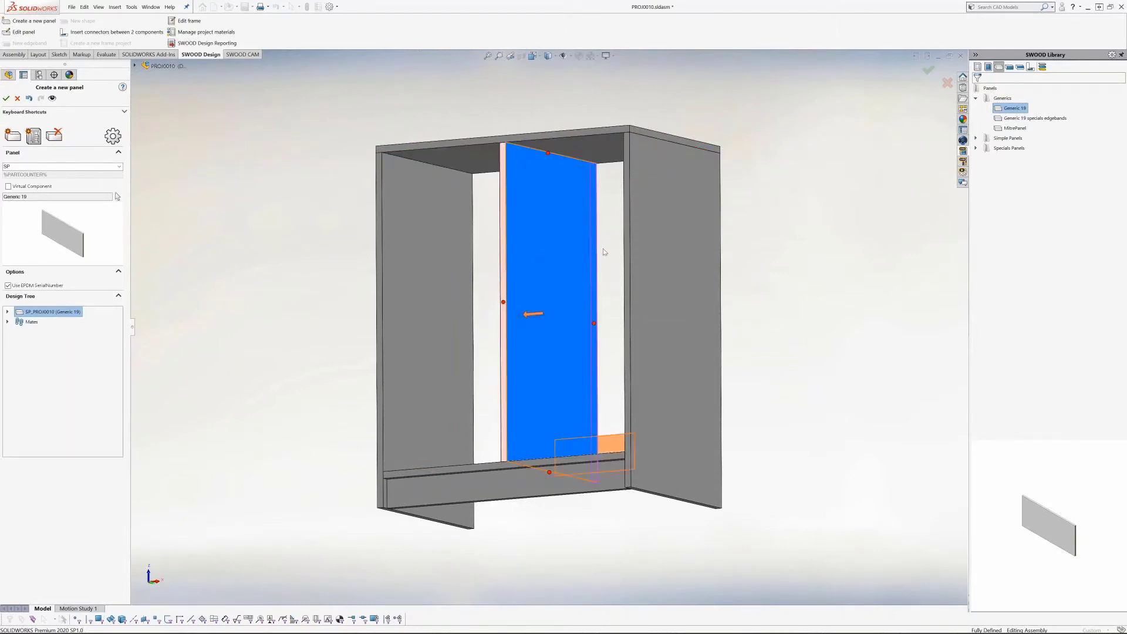
{"action": "middle_click_drag", "start_coordinate": [794, 239], "coordinate": [790, 311]}
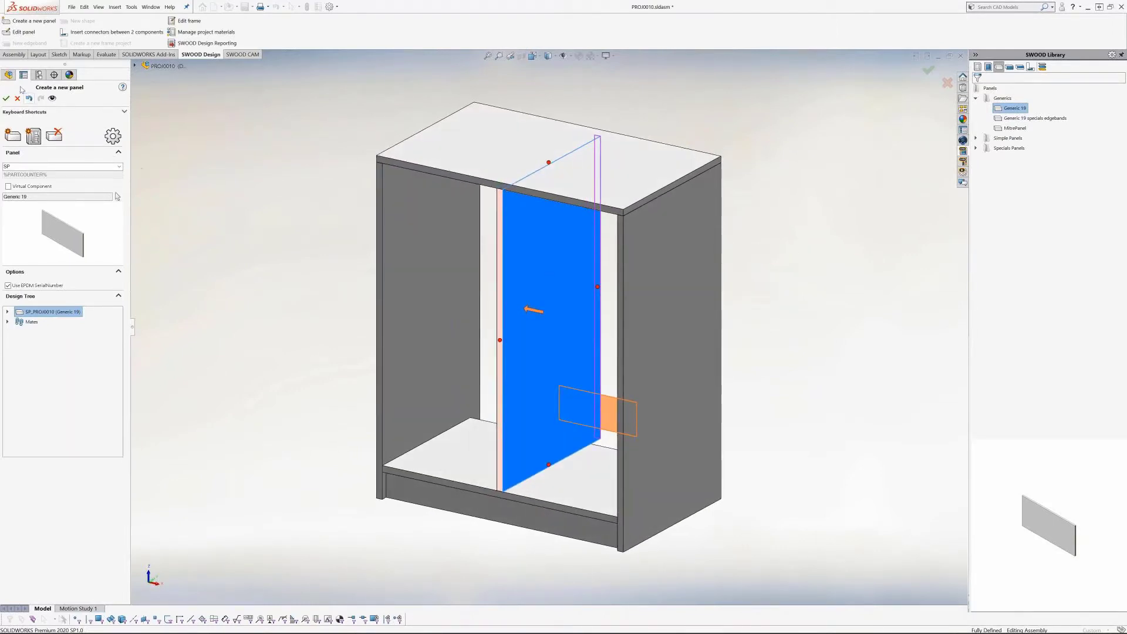
{"action": "left_click", "coordinate": [6, 98]}
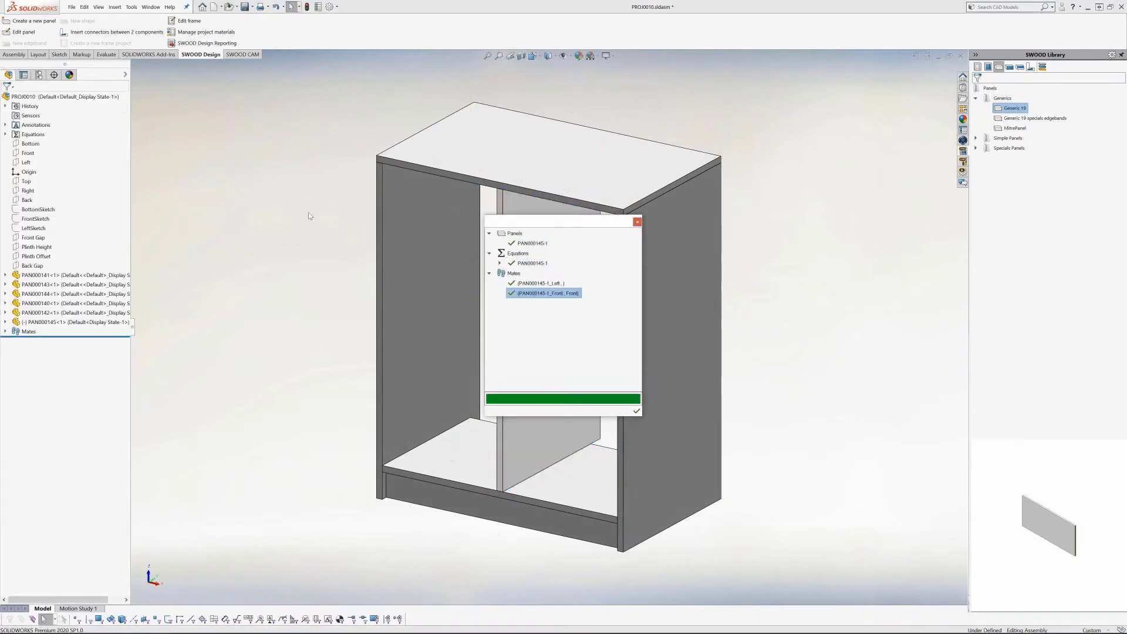
{"action": "left_click", "coordinate": [637, 411]}
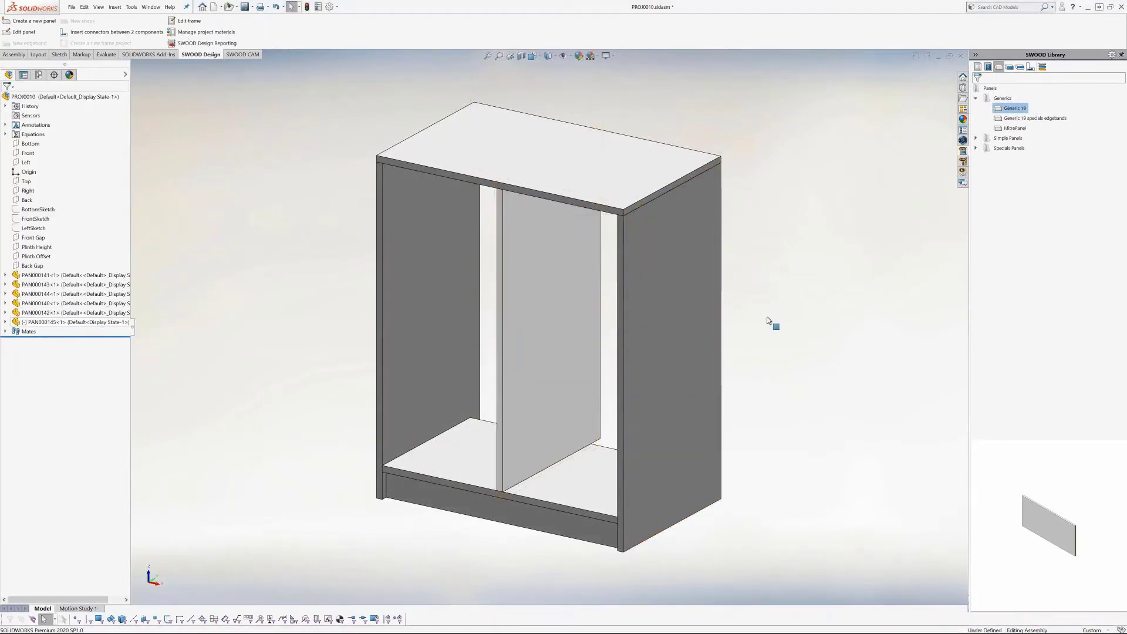
Insert a copy of the Shelves SWOODBox between the left side and the divider, and inspect its components
{"action": "left_click", "coordinate": [988, 67]}
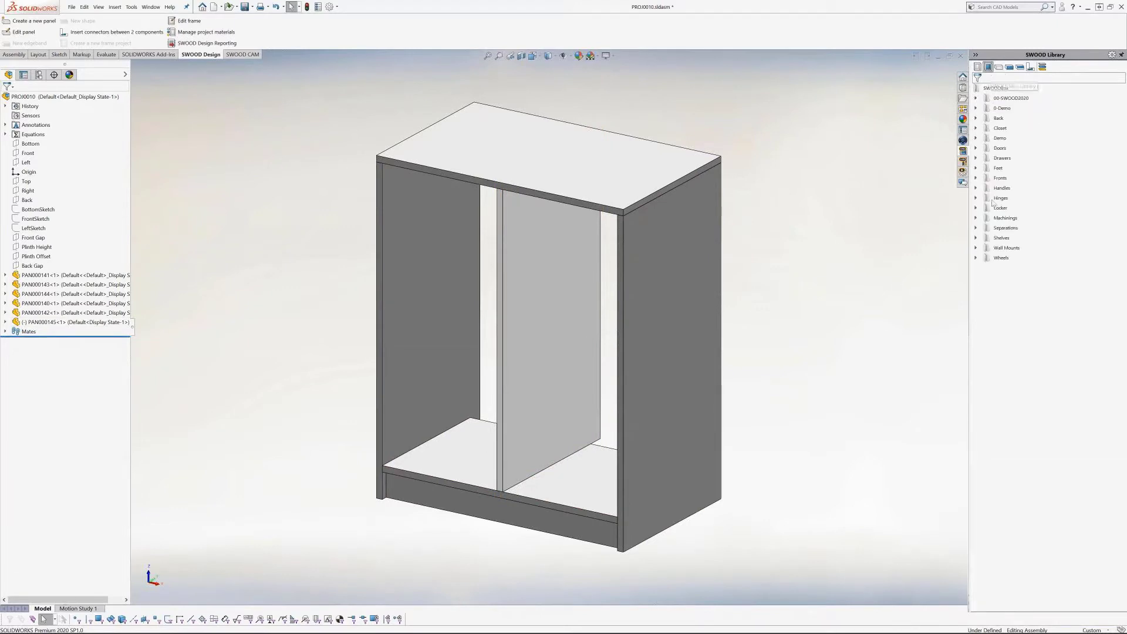
{"action": "double_click", "coordinate": [992, 238]}
{"action": "left_click_drag", "start_coordinate": [1015, 251], "coordinate": [406, 303]}
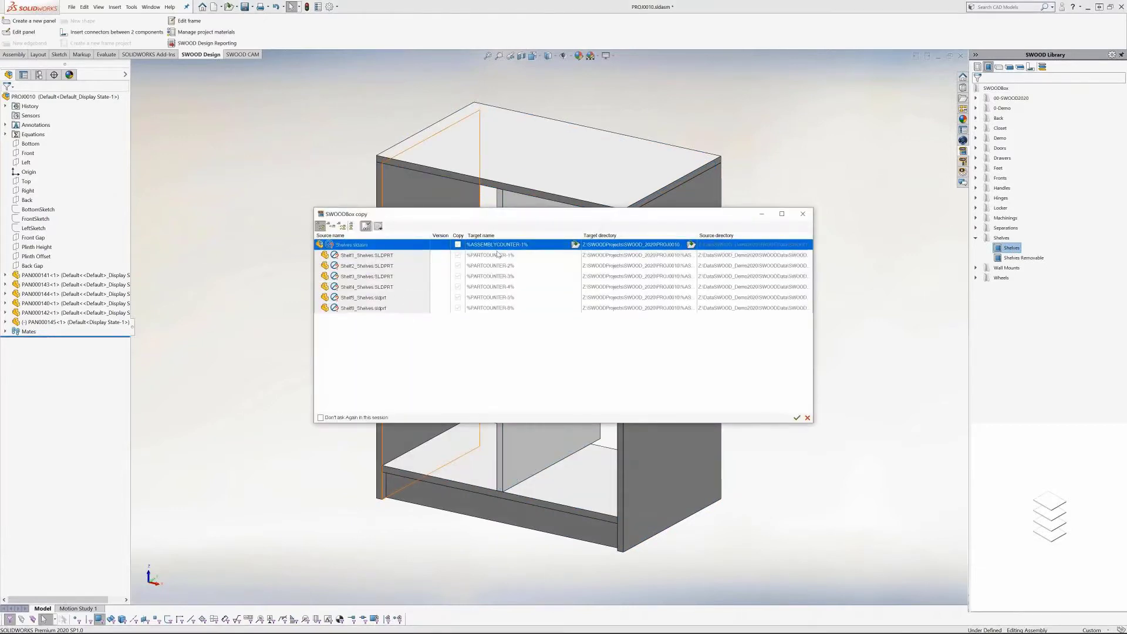
{"action": "left_click", "coordinate": [796, 417]}
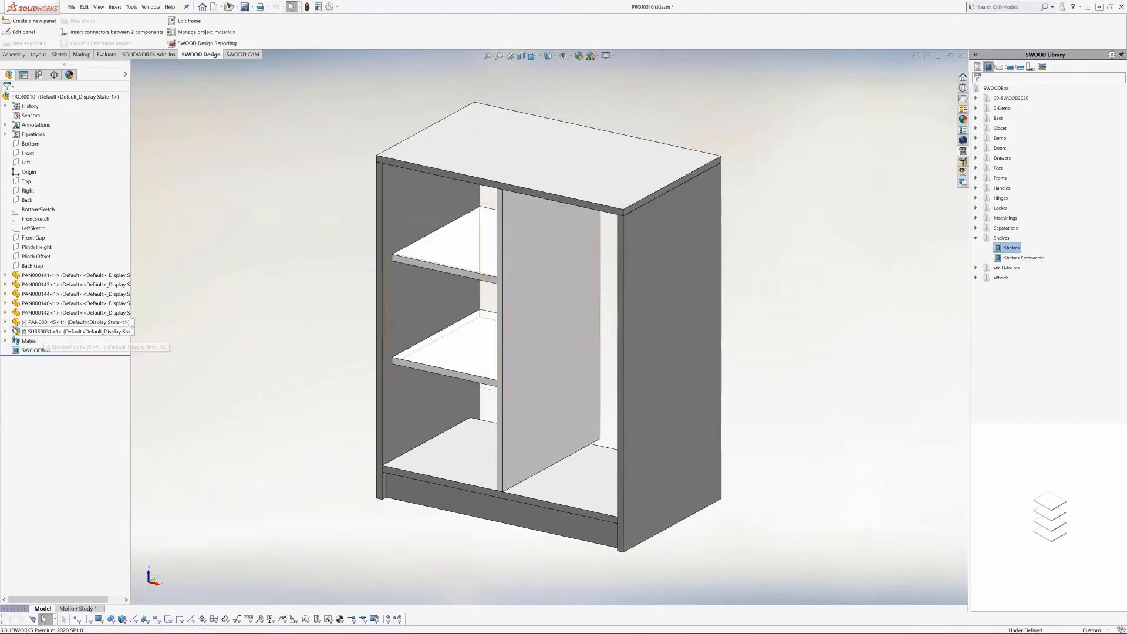
{"action": "left_click", "coordinate": [35, 332]}
{"action": "left_click", "coordinate": [5, 331]}
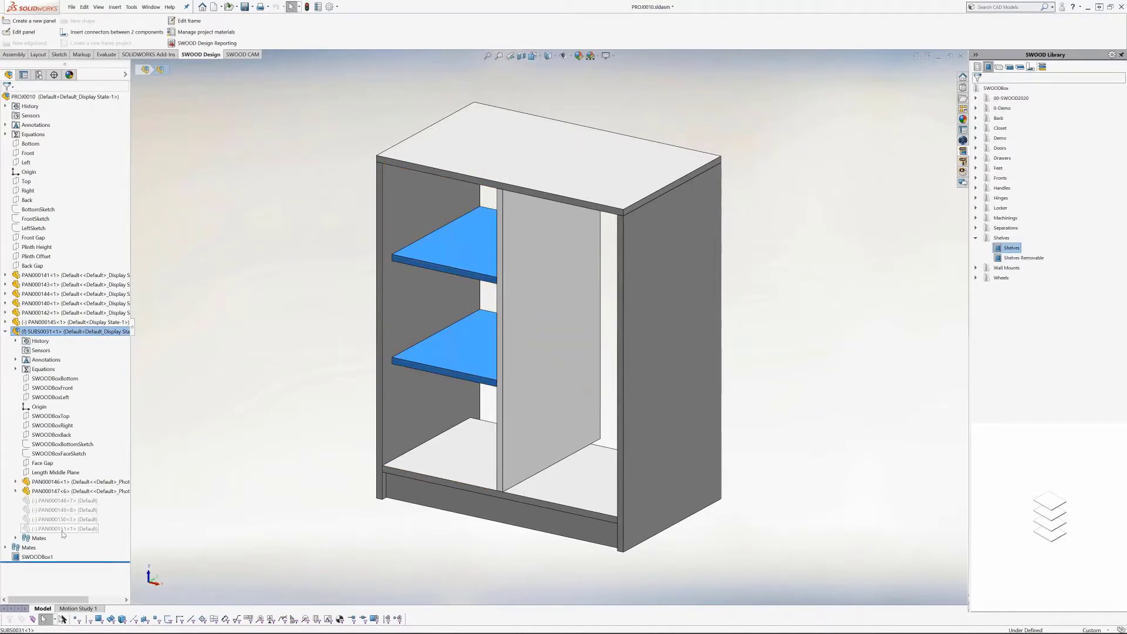
{"action": "left_click", "coordinate": [252, 473]}
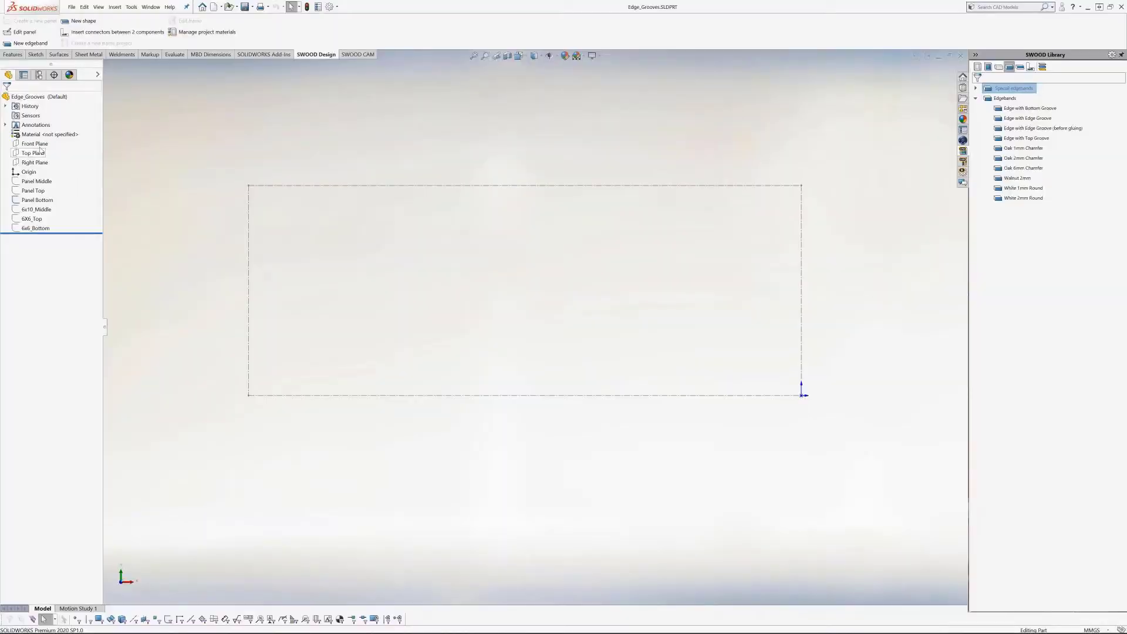
Sketch a rectangle about 5.6 mm square on the Front Plane, resting on the panel outline's lower edge
{"action": "left_click", "coordinate": [34, 144]}
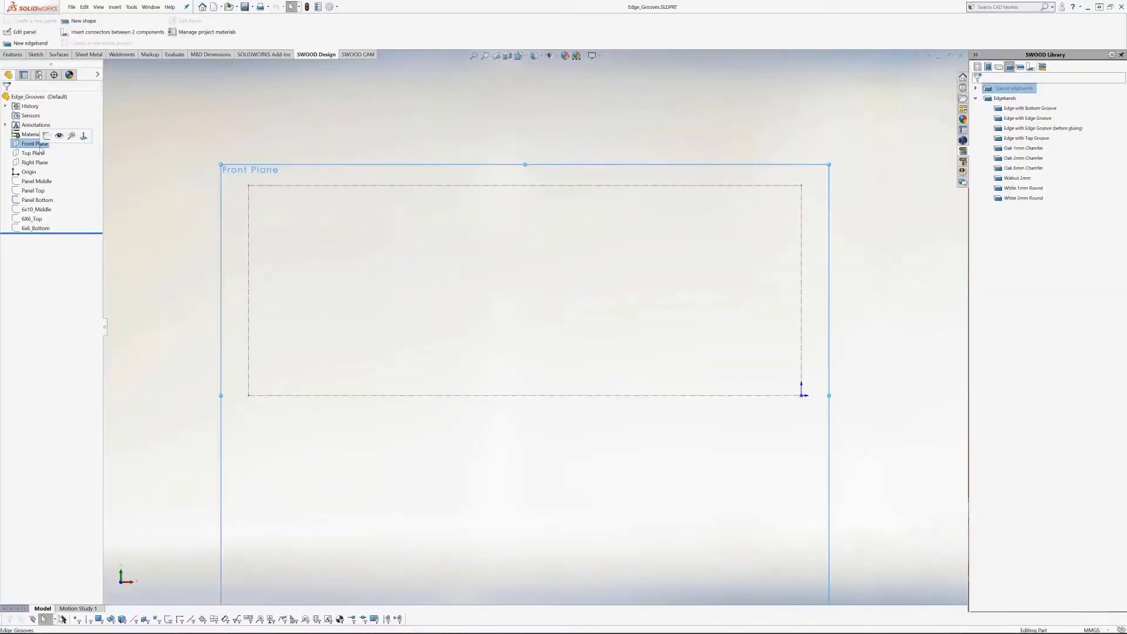
{"action": "left_click", "coordinate": [52, 135]}
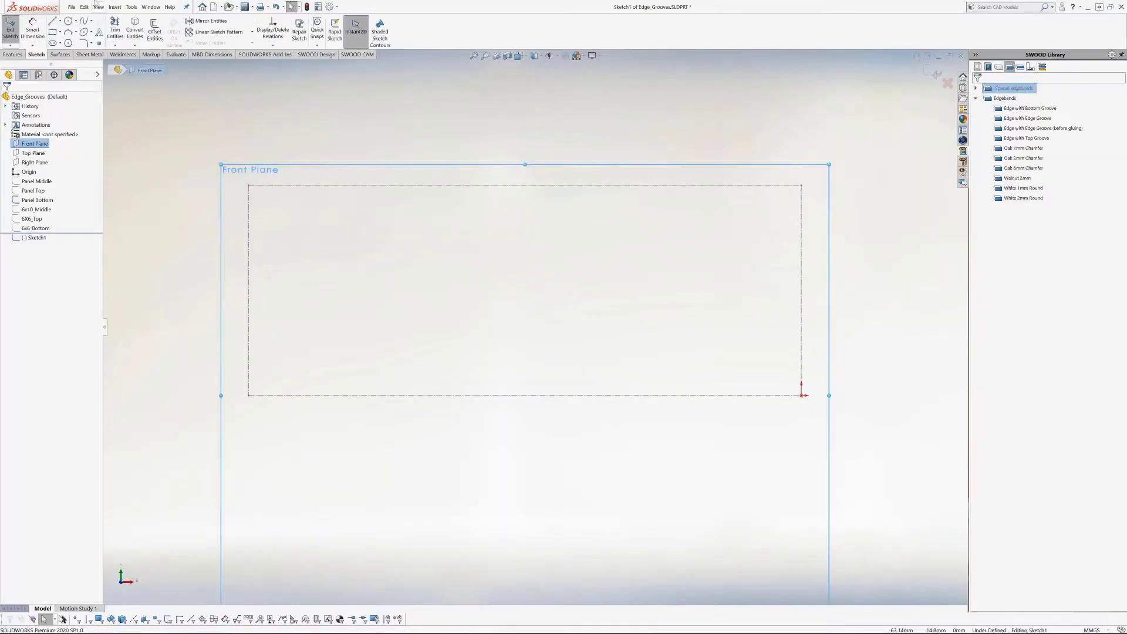
{"action": "left_click", "coordinate": [53, 32]}
{"action": "left_click", "coordinate": [637, 395]}
{"action": "left_click", "coordinate": [688, 323]}
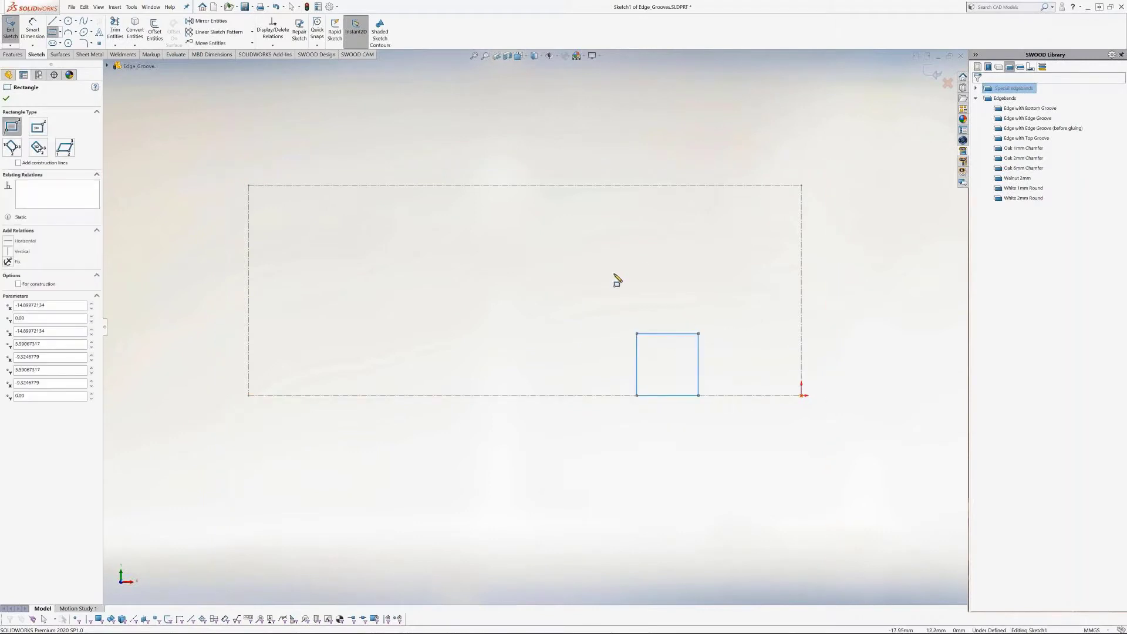
{"action": "key", "text": "Escape"}
Dimension the rectangle's width and height, setting both to 5 mm
{"action": "right_click_drag", "start_coordinate": [629, 279], "coordinate": [633, 244]}
{"action": "left_click", "coordinate": [681, 333]}
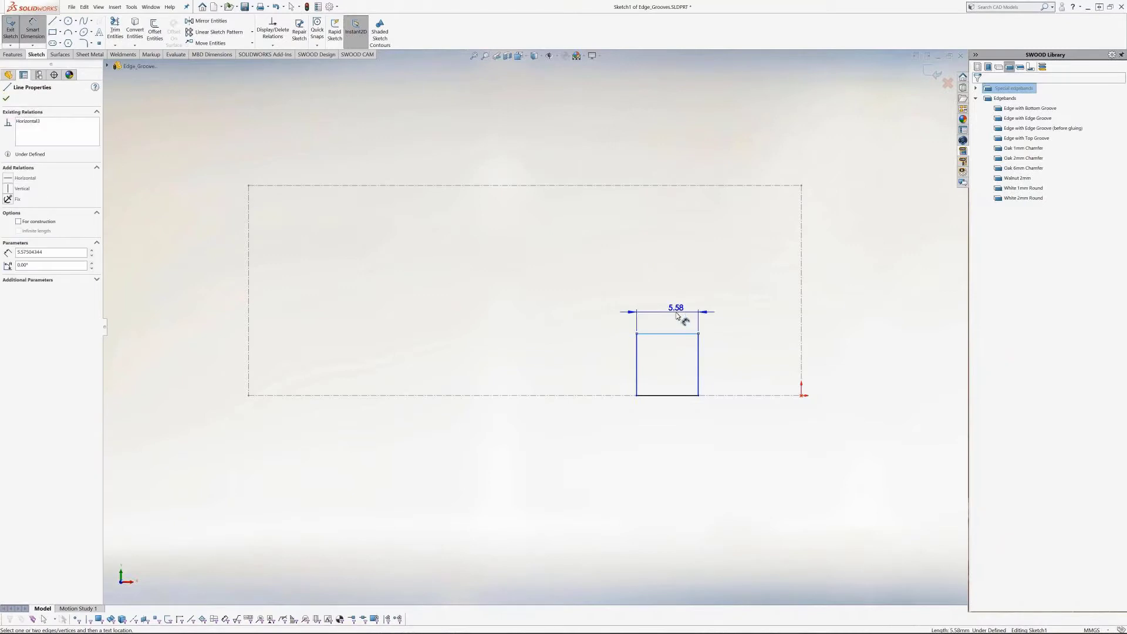
{"action": "left_click", "coordinate": [681, 317]}
{"action": "type", "text": "5"}
{"action": "key", "text": "Return"}
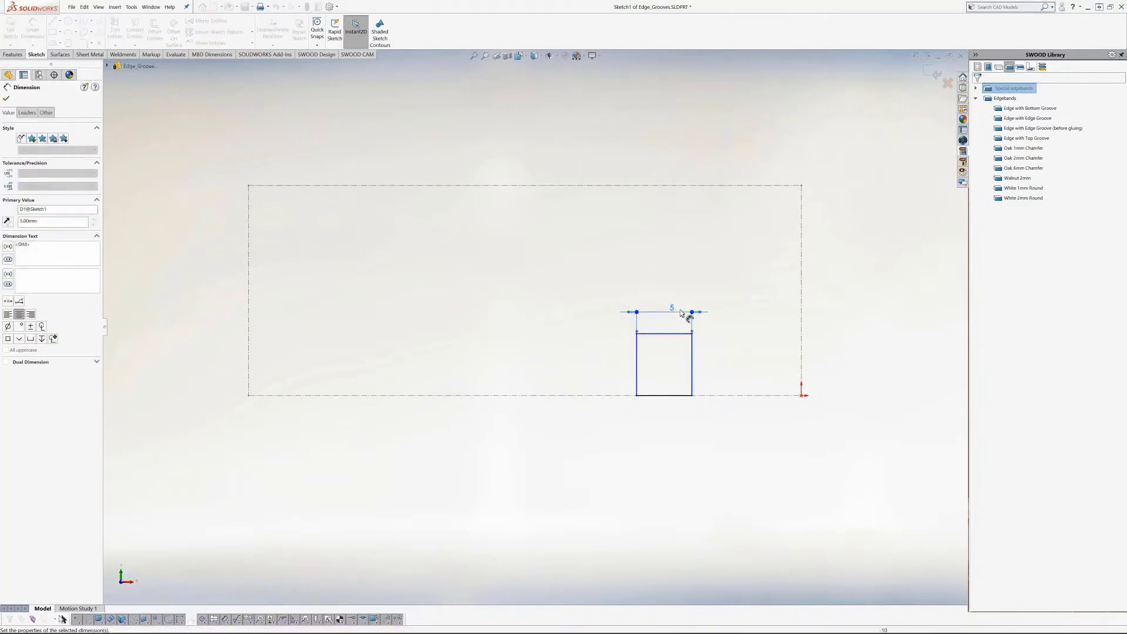
{"action": "left_click", "coordinate": [625, 363]}
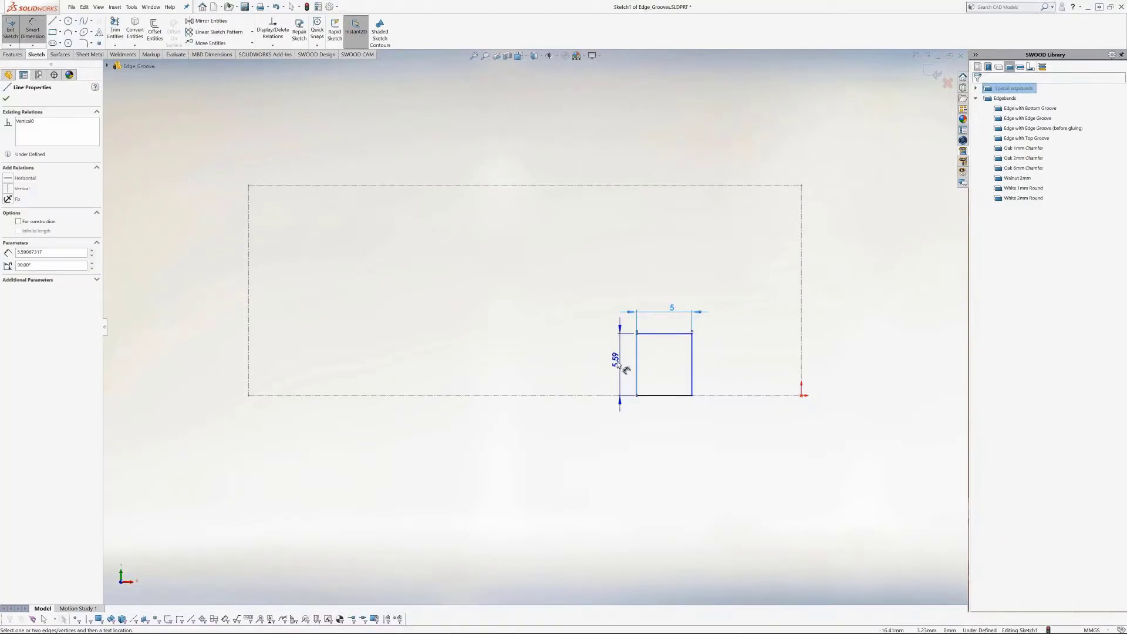
{"action": "left_click", "coordinate": [617, 364]}
{"action": "type", "text": "5.59067317mm"}
{"action": "key", "text": "Return"}
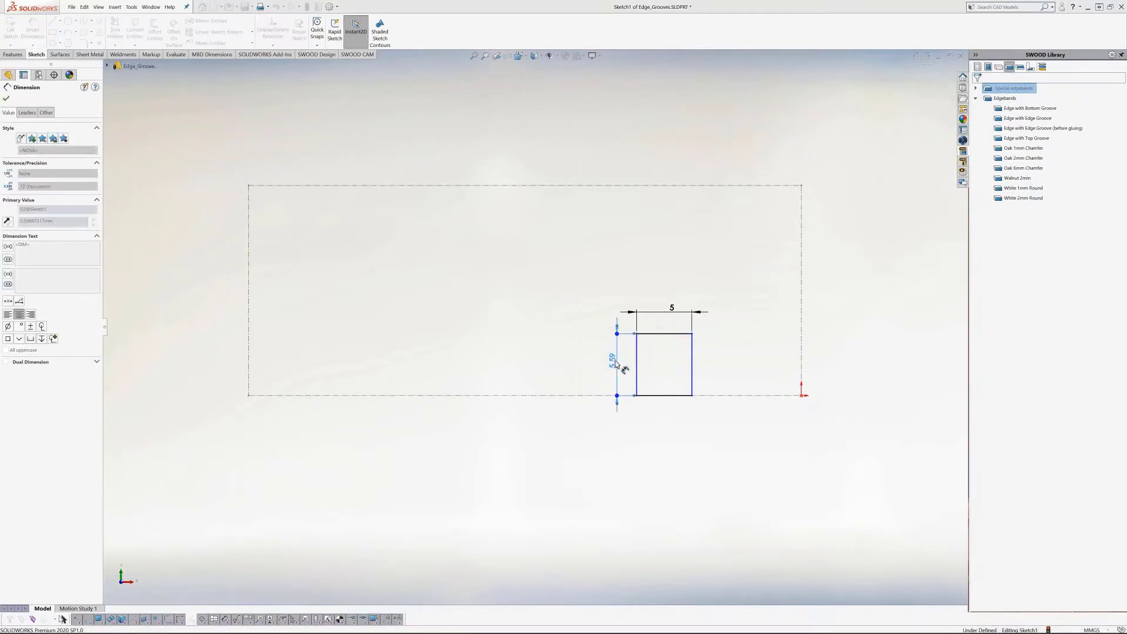
Set the distance from the square's nearest vertical side to the origin to 5 mm and finish the sketch
{"action": "left_click", "coordinate": [692, 369]}
{"action": "left_click", "coordinate": [801, 395]}
{"action": "left_click", "coordinate": [766, 429]}
{"action": "type", "text": "5"}
{"action": "key", "text": "Return"}
{"action": "left_click", "coordinate": [845, 314]}
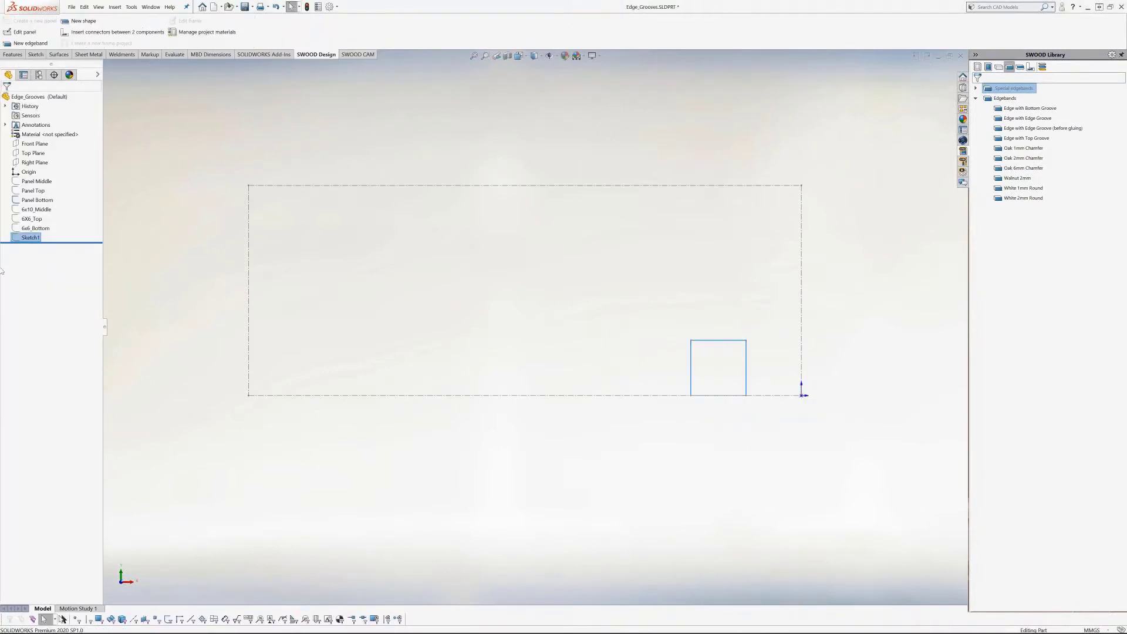
Rename the new groove sketch 5x5_Bottom and save the Edge_Grooves part
{"action": "left_click", "coordinate": [31, 238]}
{"action": "type", "text": "5x5_Bottom"}
{"action": "key", "text": "Return"}
{"action": "left_click", "coordinate": [209, 128]}
{"action": "key", "text": "ctrl+s"}
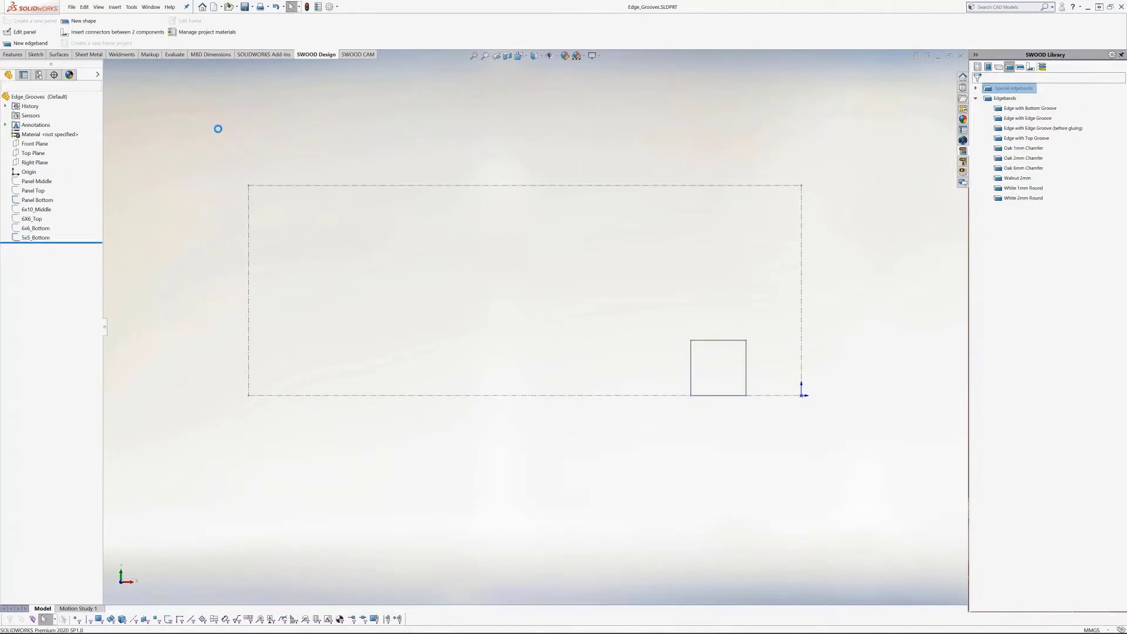
Add an edgeband additional shape named 5x5_Bottom to the Bottom group of the Edgebands library
{"action": "left_click", "coordinate": [1003, 99]}
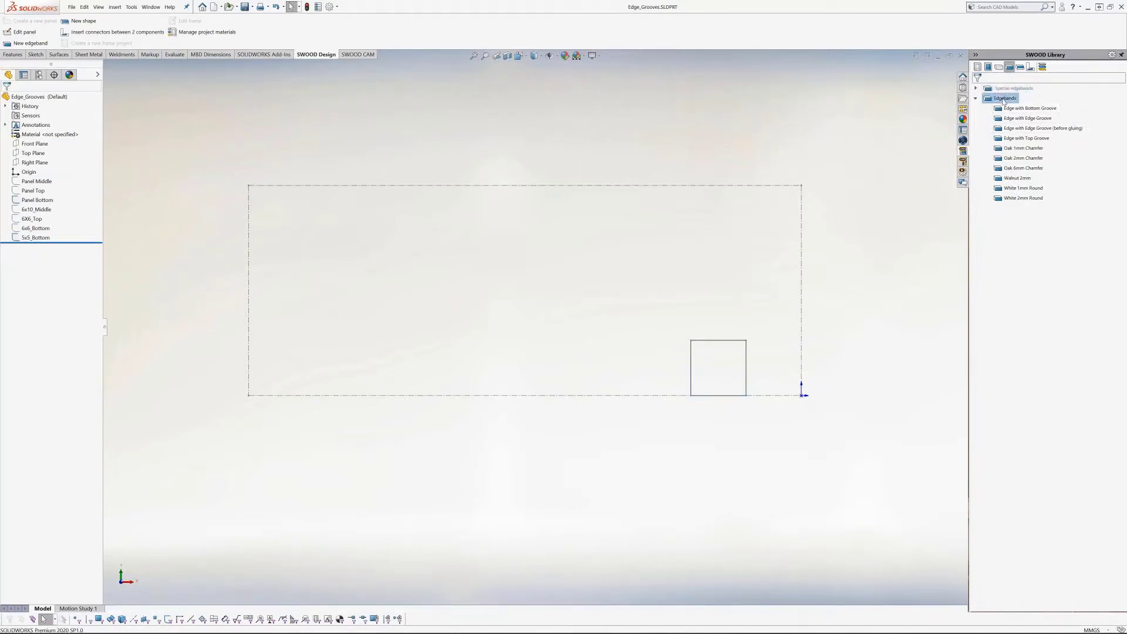
{"action": "double_click", "coordinate": [1003, 100]}
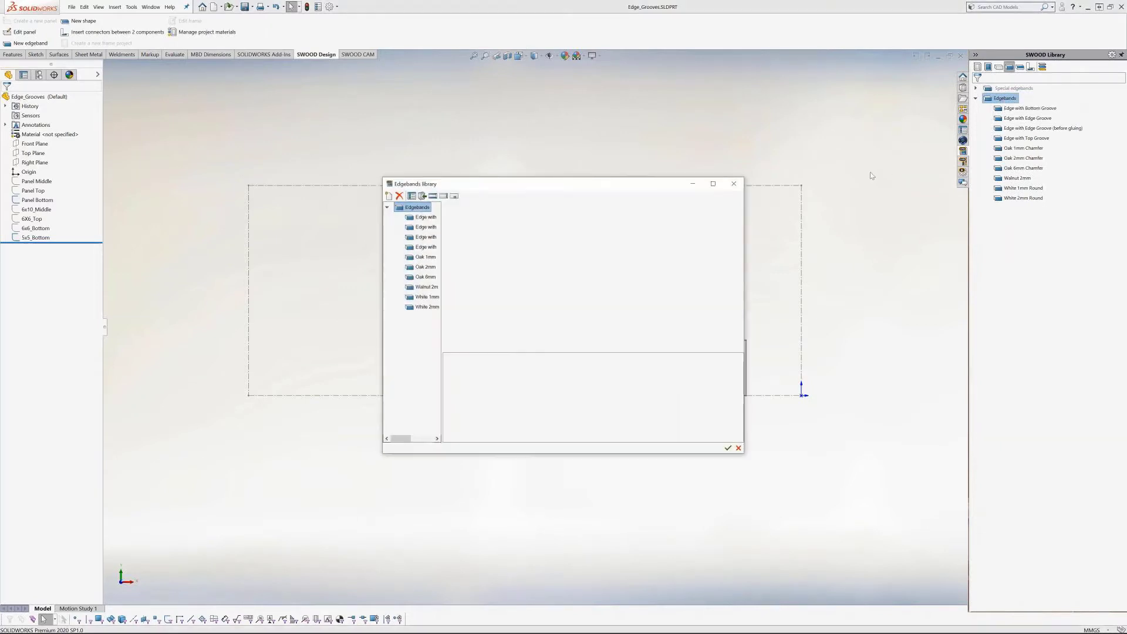
{"action": "left_click", "coordinate": [456, 200]}
{"action": "double_click", "coordinate": [437, 227]}
{"action": "right_click", "coordinate": [448, 230]}
{"action": "left_click", "coordinate": [472, 238]}
{"action": "left_click", "coordinate": [630, 219]}
{"action": "type", "text": "5x5_Bottom"}
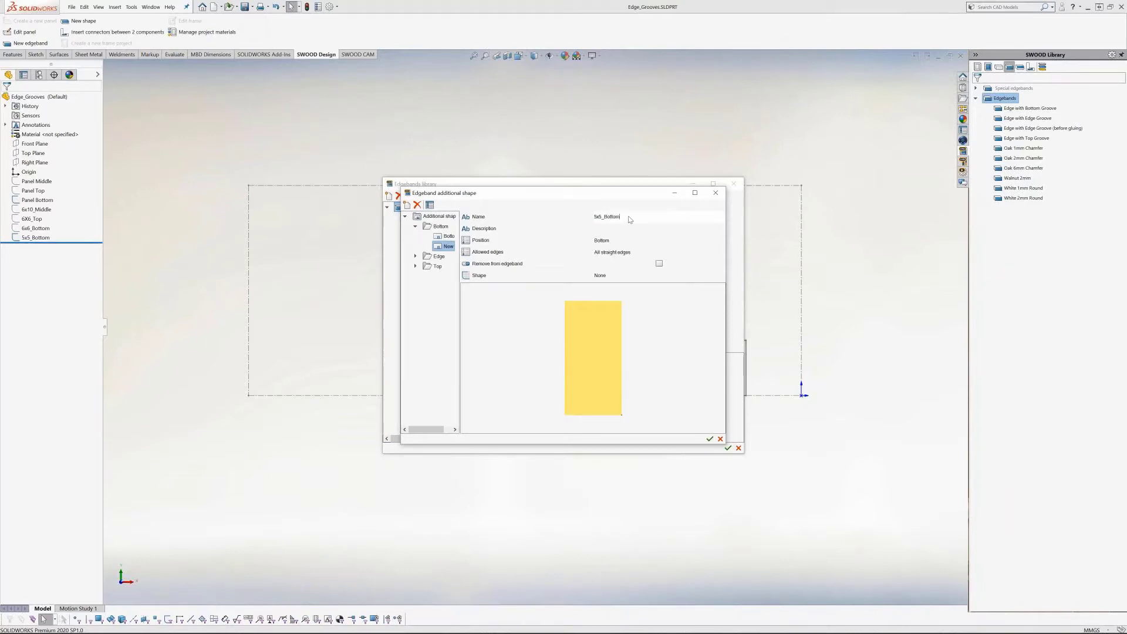
{"action": "key", "text": "Return"}
Limit the 5x5_Bottom shape to the Front and Back stock edges and enable its removal from the edgeband
{"action": "left_click", "coordinate": [631, 250]}
{"action": "left_click", "coordinate": [647, 257]}
{"action": "left_click", "coordinate": [653, 265]}
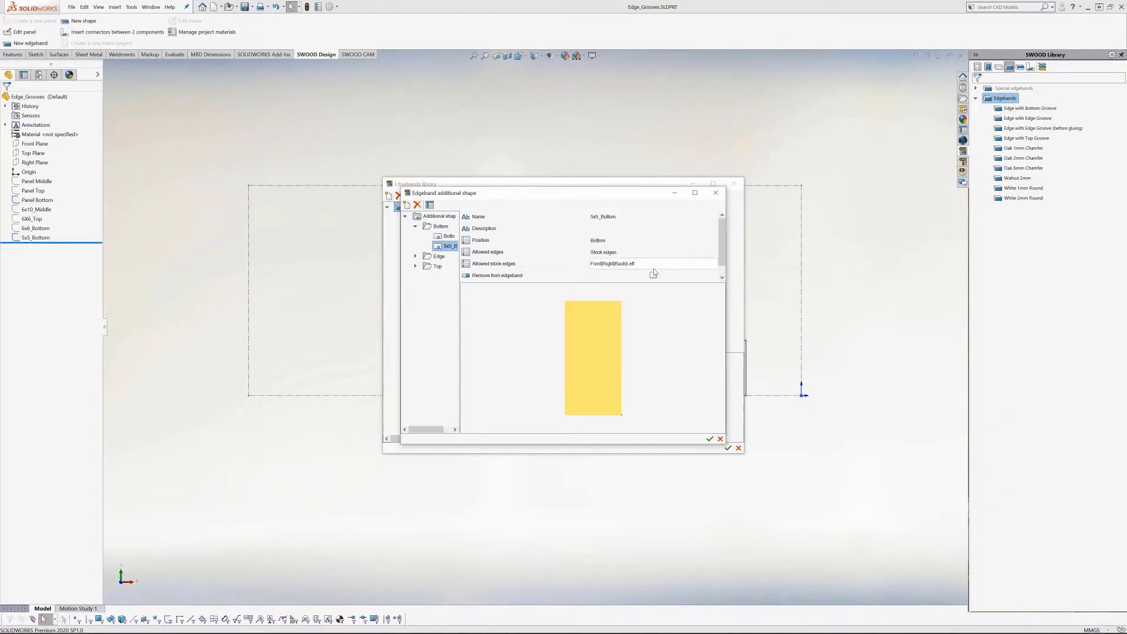
{"action": "left_click", "coordinate": [654, 265]}
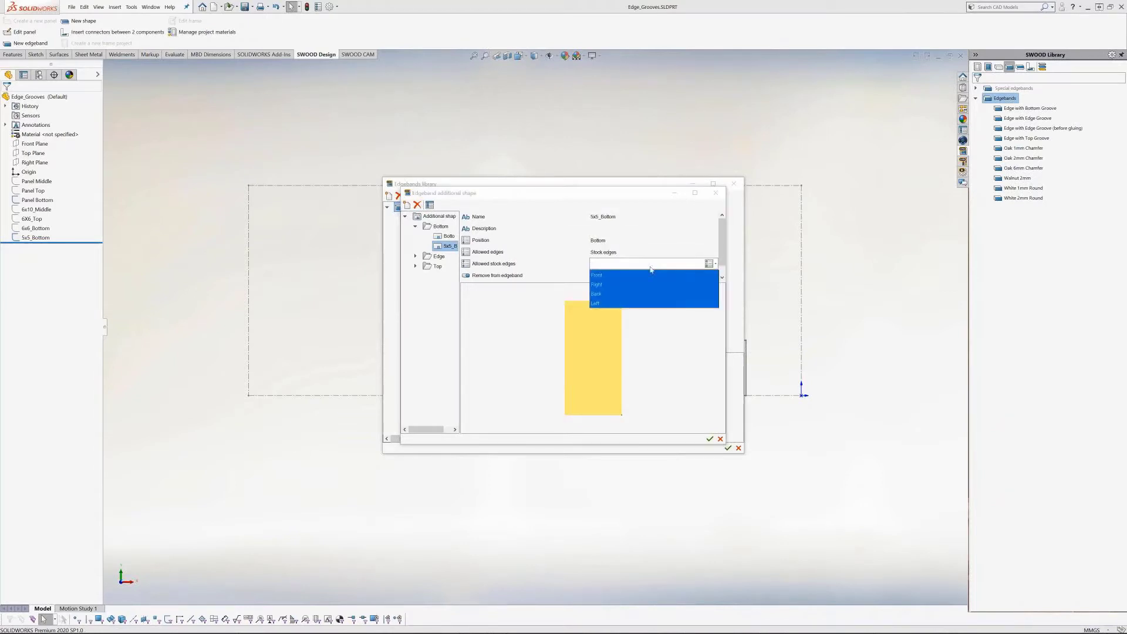
{"action": "left_click", "coordinate": [599, 277]}
{"action": "left_click", "coordinate": [600, 295], "text": "ctrl"}
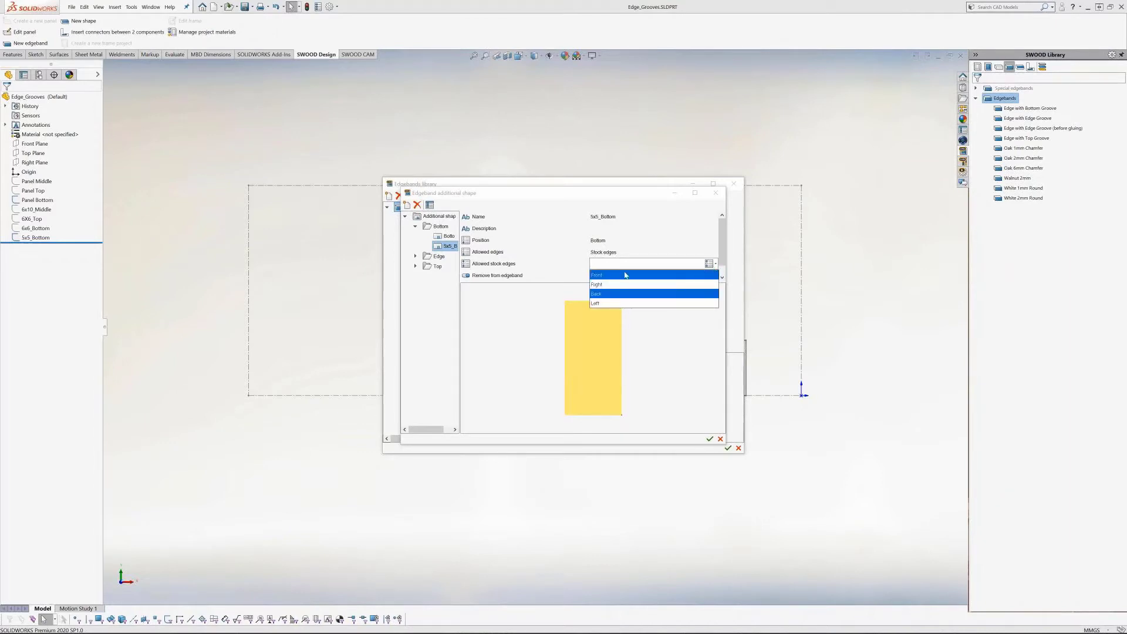
{"action": "left_click", "coordinate": [554, 282]}
{"action": "left_click_drag", "start_coordinate": [617, 444], "coordinate": [621, 506]}
{"action": "left_click", "coordinate": [659, 274]}
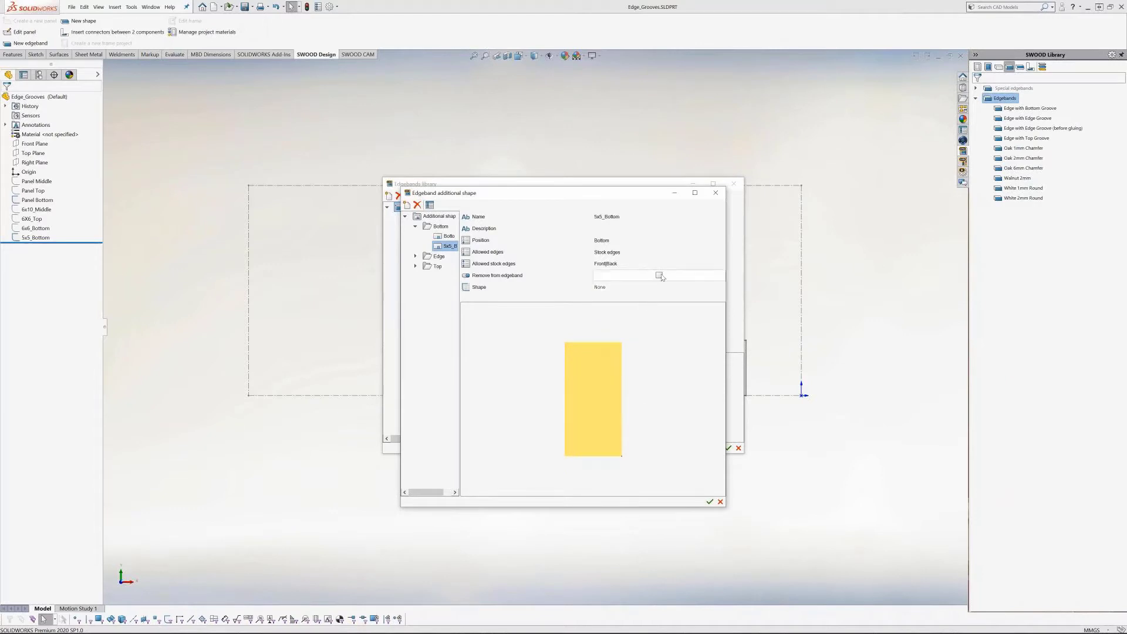
Assign the 5x5_Bottom sketch contour from Edge_Grooves.SLDPRT to the additional shape
{"action": "left_click", "coordinate": [717, 289]}
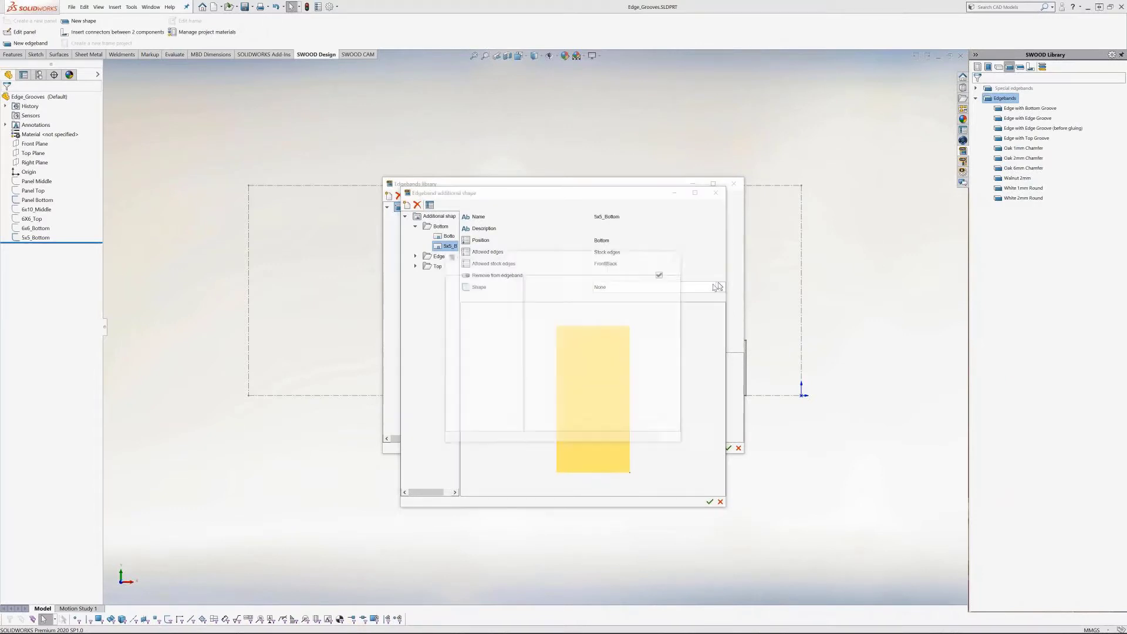
{"action": "left_click", "coordinate": [611, 288]}
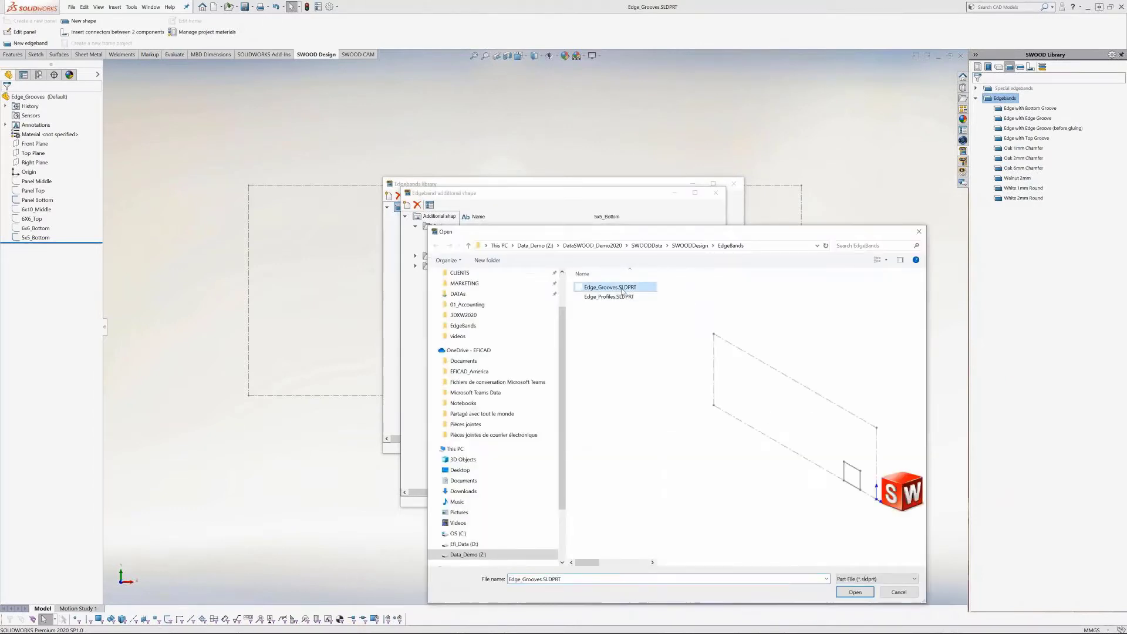
{"action": "left_click", "coordinate": [863, 592]}
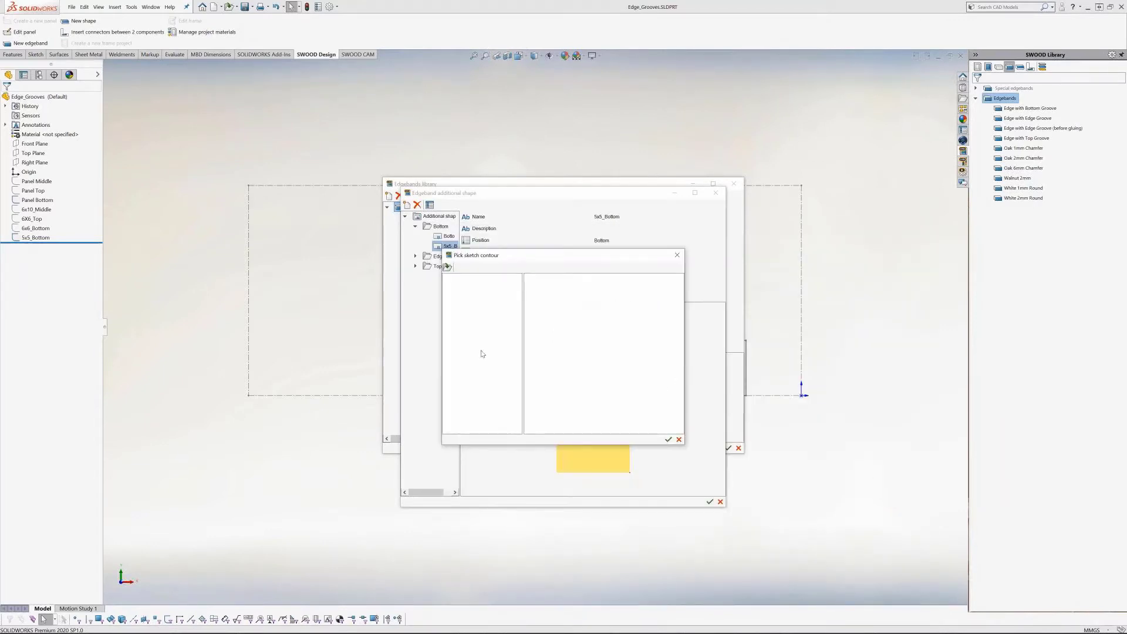
{"action": "left_click", "coordinate": [461, 294]}
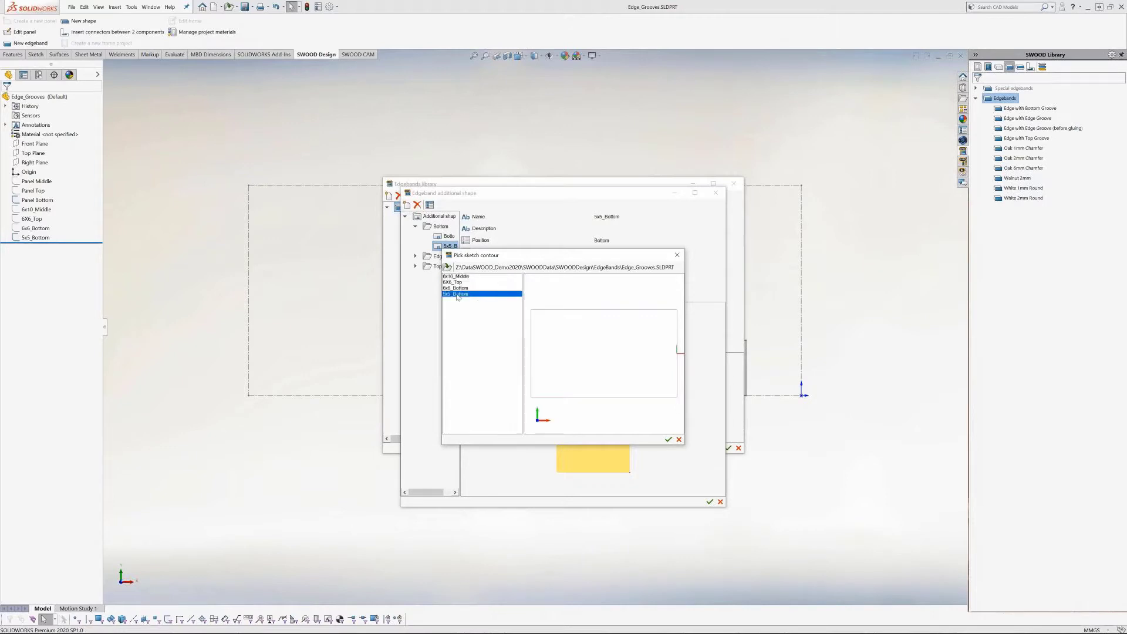
{"action": "left_click", "coordinate": [668, 439]}
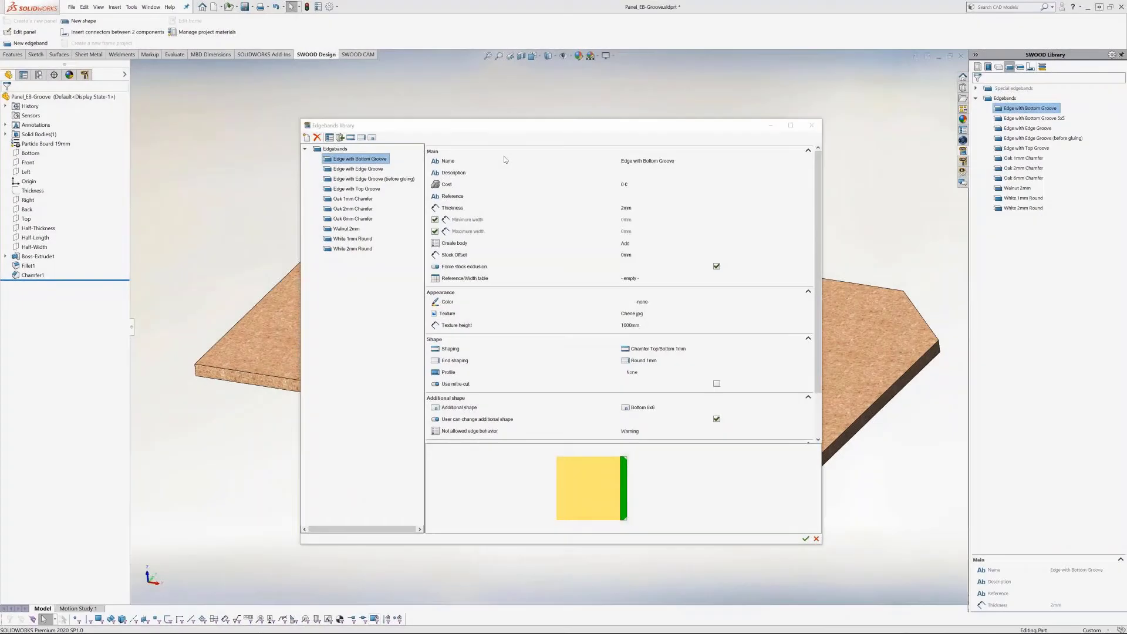
Duplicate the Edge with Bottom Groove edgeband in the library and name the copy Edge with Bottom Groove 5x5
{"action": "right_click", "coordinate": [359, 159]}
{"action": "left_click", "coordinate": [378, 189]}
{"action": "left_click", "coordinate": [676, 163]}
{"action": "left_click", "coordinate": [676, 164]}
{"action": "left_click_drag", "start_coordinate": [658, 161], "coordinate": [735, 160]}
{"action": "left_click", "coordinate": [735, 159]}
{"action": "key", "text": "shift+Left"}
{"action": "key", "text": "shift+Left"}
{"action": "key", "text": "shift+Left"}
{"action": "type", "text": "5x5"}
{"action": "key", "text": "Return"}
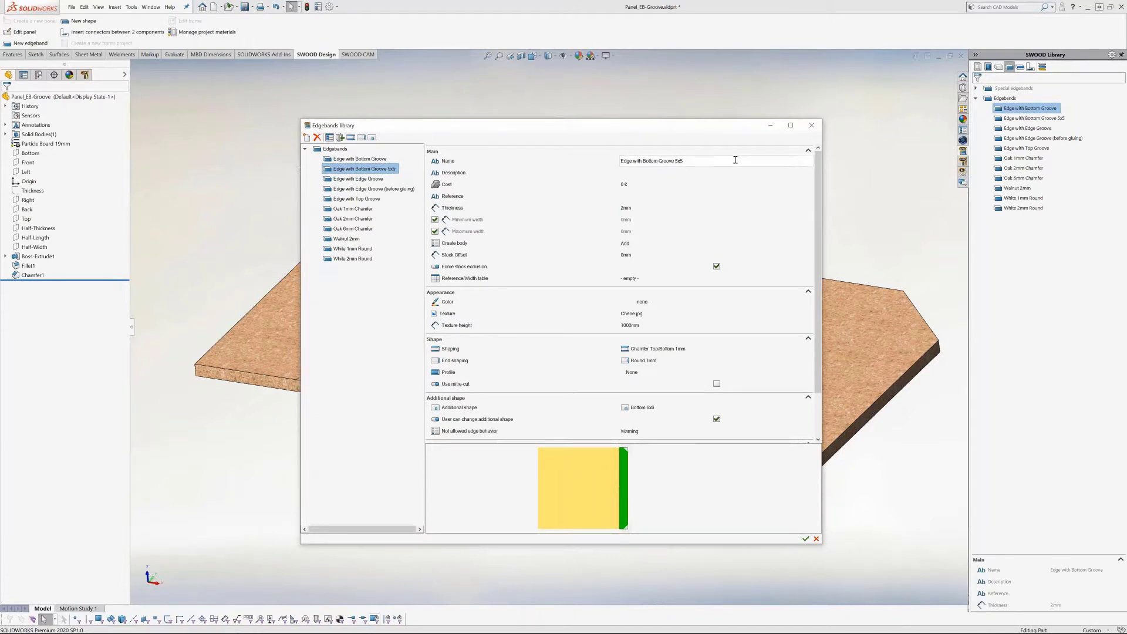
Set the new edgeband's additional shape to 5x5_Bottom and its not allowed edge behavior to Error, then save the library
{"action": "left_click", "coordinate": [685, 408]}
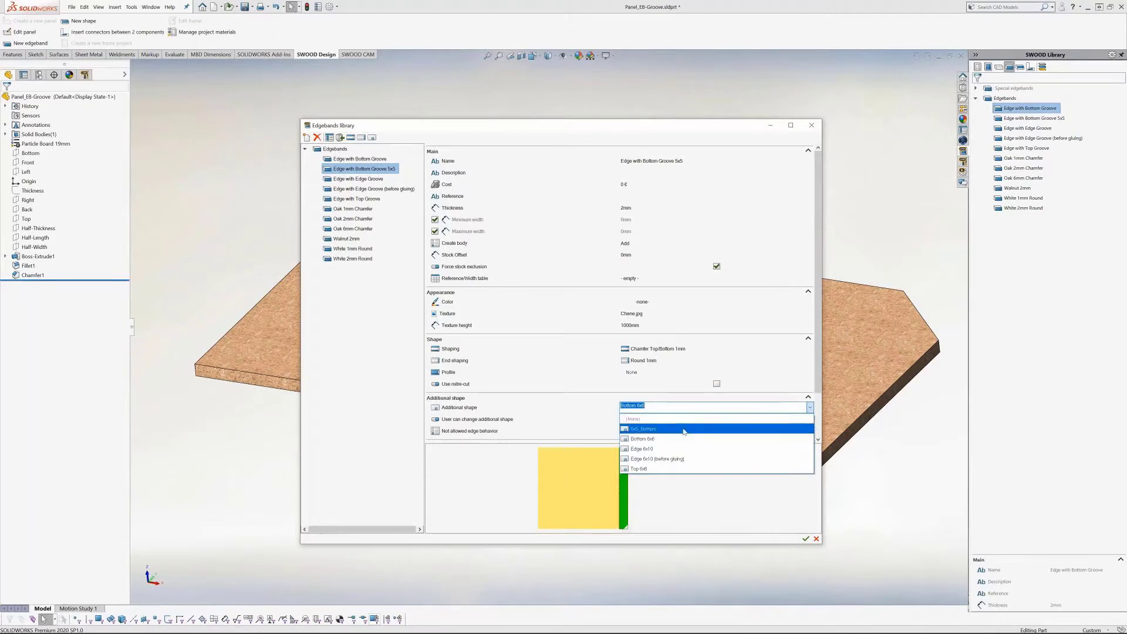
{"action": "left_click", "coordinate": [683, 432]}
{"action": "left_click", "coordinate": [681, 430]}
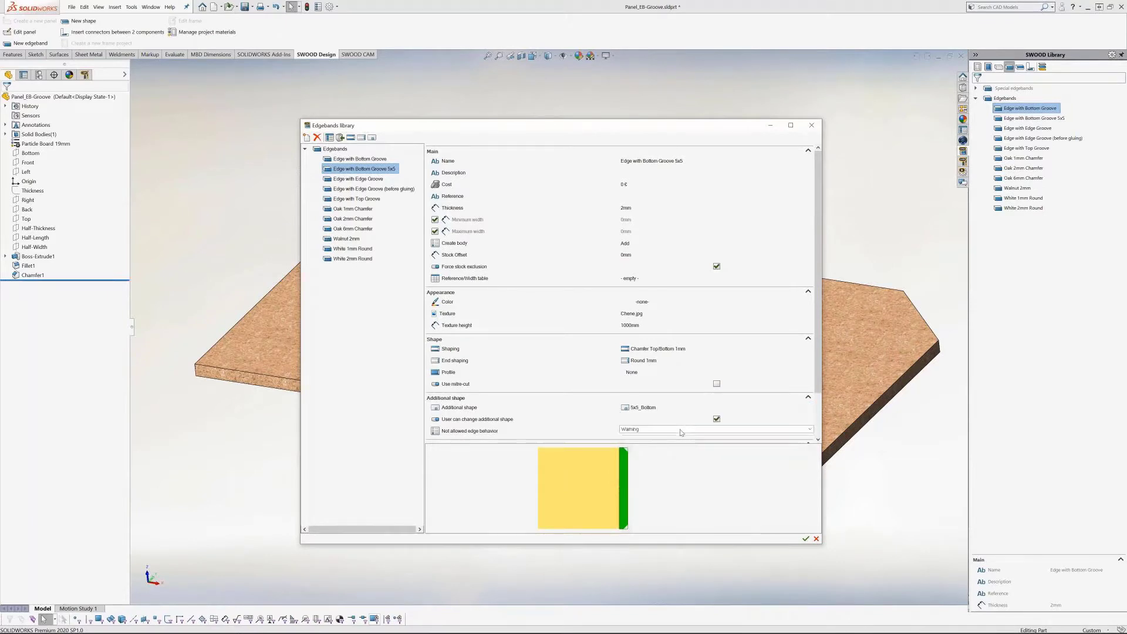
{"action": "left_click", "coordinate": [667, 437]}
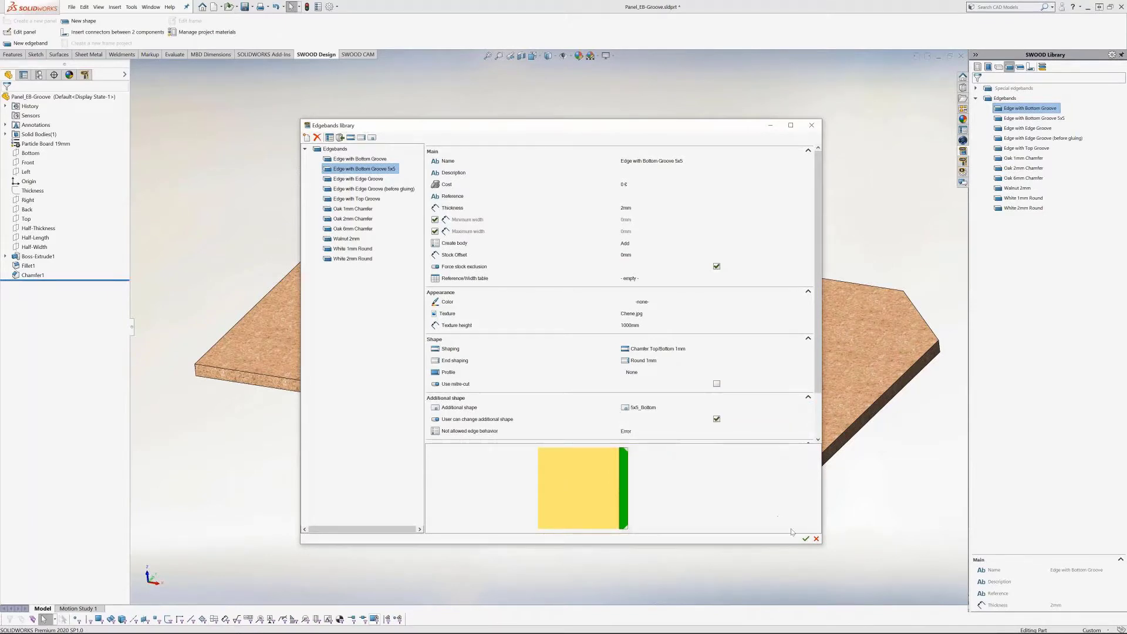
{"action": "left_click", "coordinate": [806, 539]}
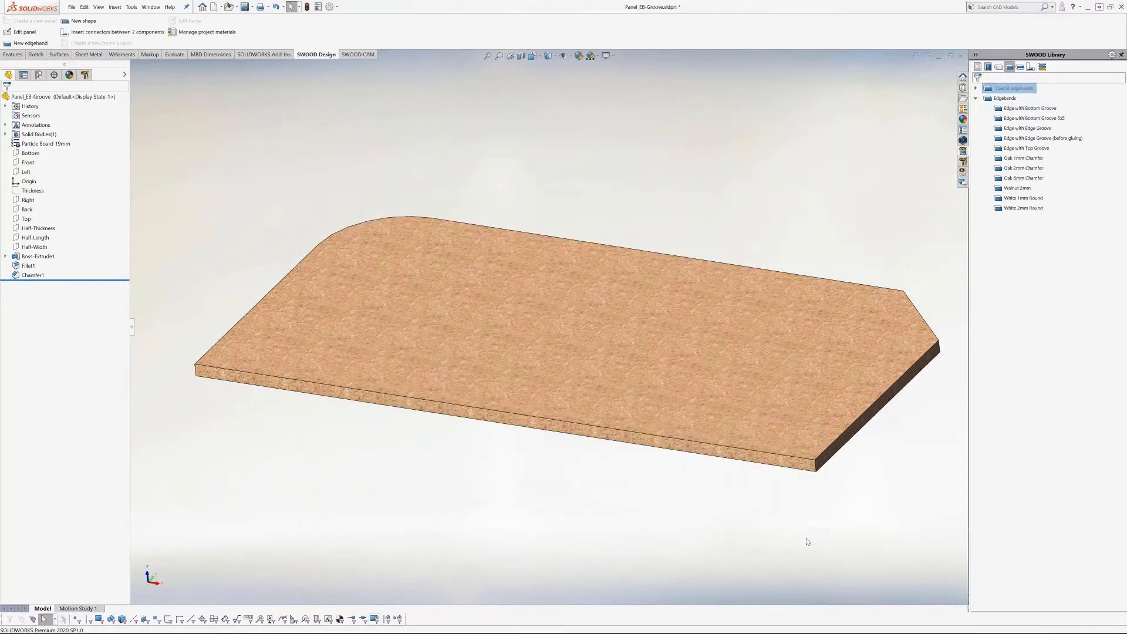
Apply the Edge with Bottom Groove 5x5 edgeband to the panel's long straight front edge and inspect the groove at the corner
{"action": "left_click", "coordinate": [1029, 120]}
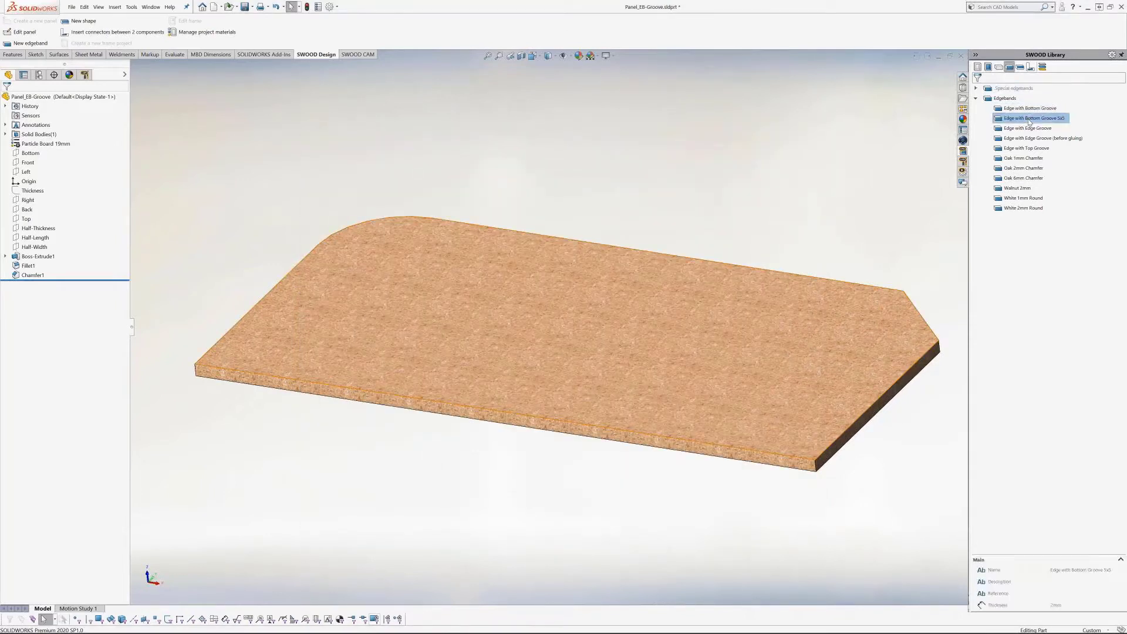
{"action": "left_click_drag", "start_coordinate": [1029, 120], "coordinate": [816, 470]}
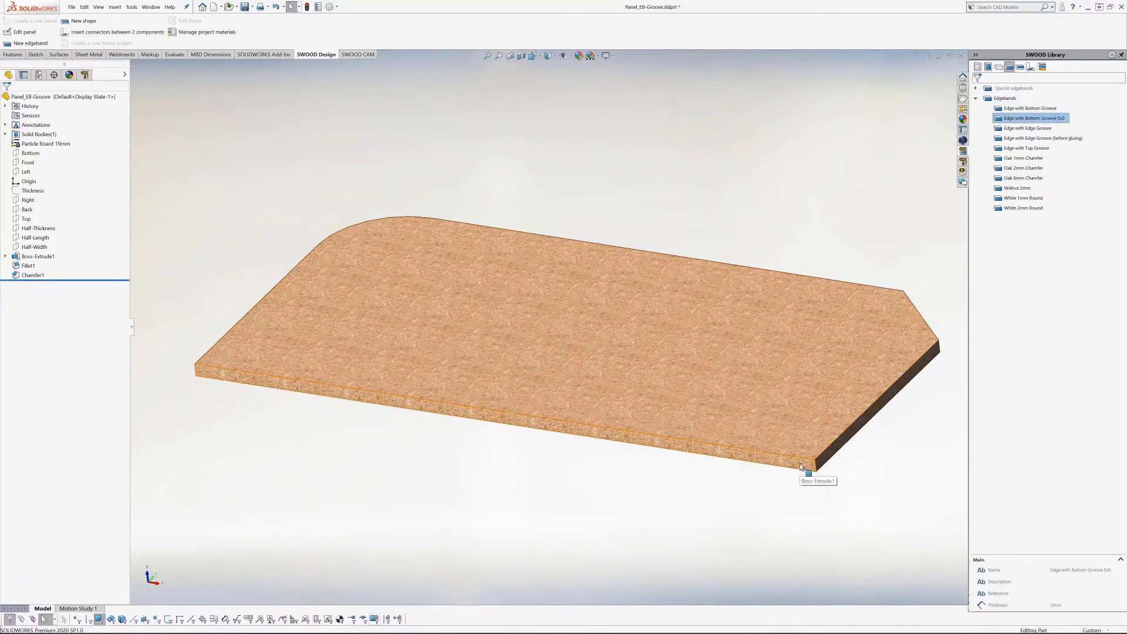
{"action": "scroll", "coordinate": [818, 468], "scroll_direction": "down", "scroll_amount": 5}
{"action": "middle_click_drag", "start_coordinate": [818, 468], "coordinate": [738, 423]}
{"action": "scroll", "coordinate": [738, 424], "scroll_direction": "down", "scroll_amount": 4}
{"action": "scroll", "coordinate": [624, 373], "scroll_direction": "down", "scroll_amount": 1}
{"action": "middle_click_drag", "start_coordinate": [624, 374], "coordinate": [667, 440]}
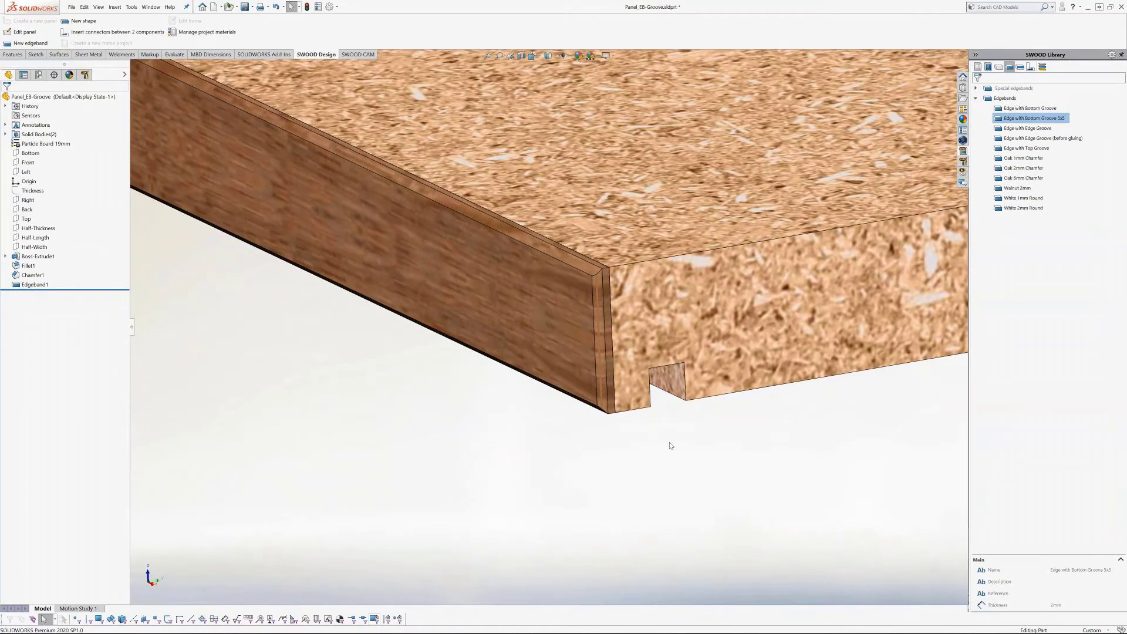
Edit the panel to reverse its top direction
{"action": "left_click", "coordinate": [25, 32]}
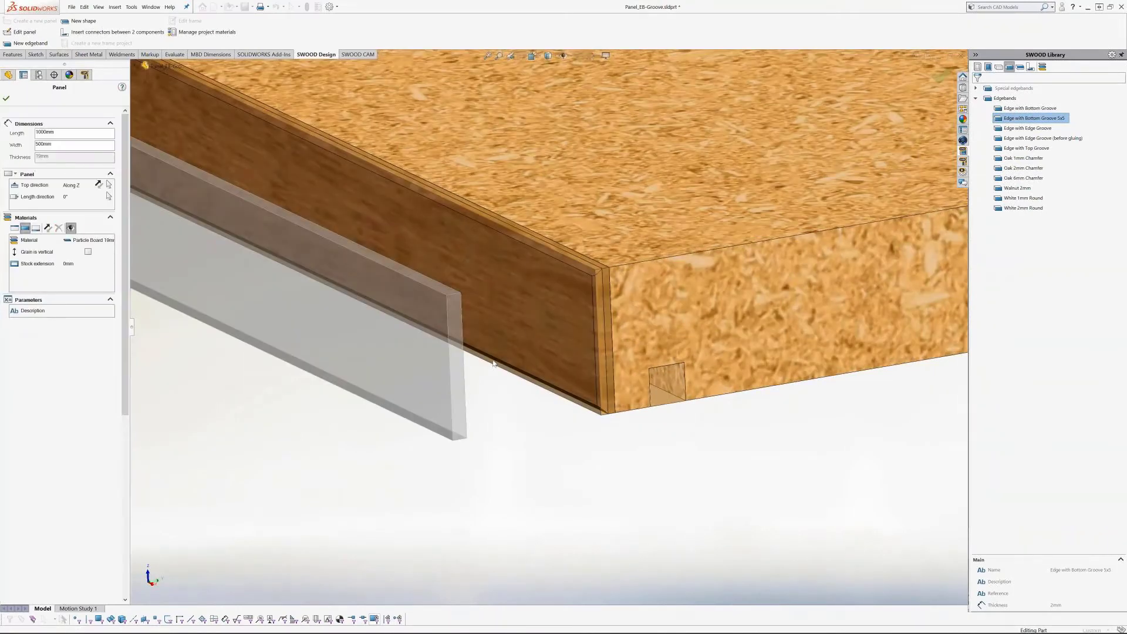
{"action": "left_click", "coordinate": [100, 186]}
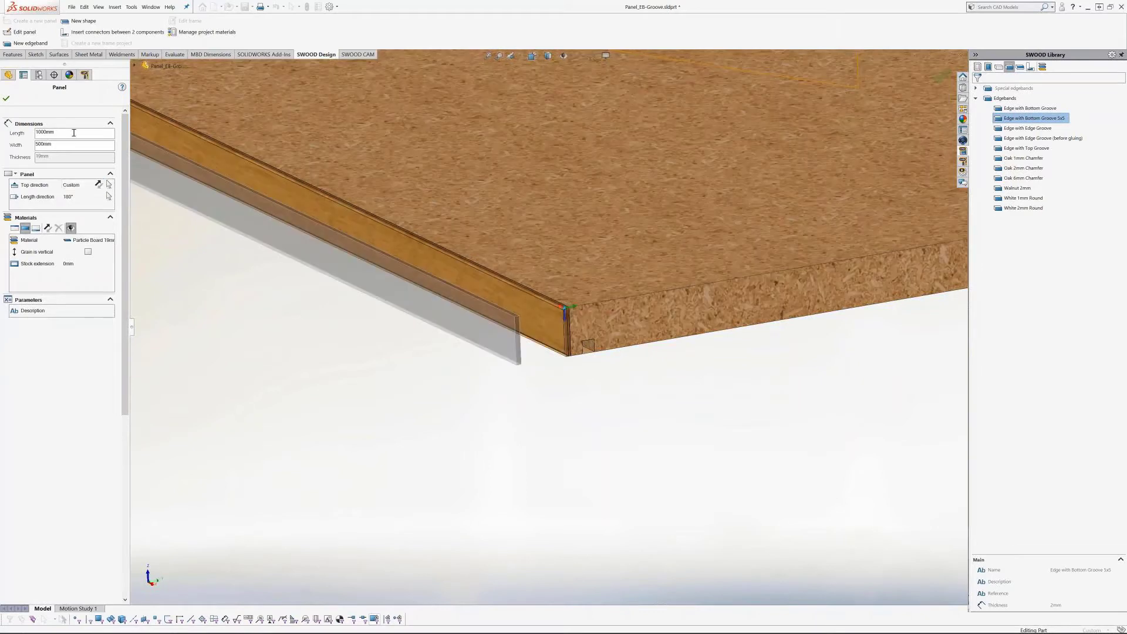
{"action": "left_click", "coordinate": [5, 98]}
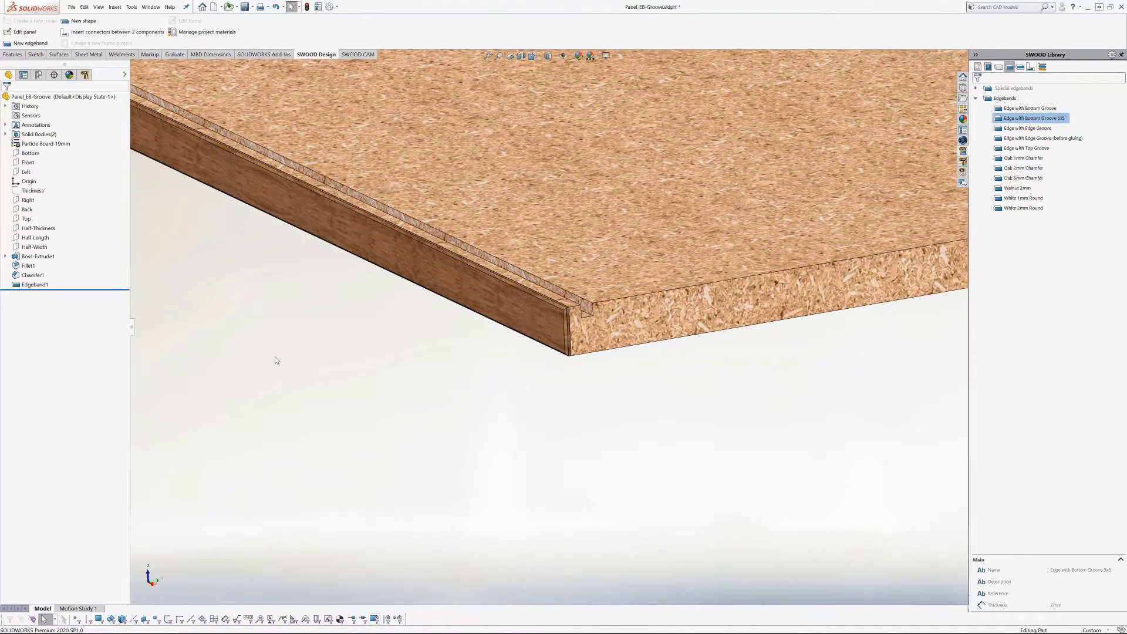
Set the panel's length direction to 0° and reverse its top direction back to Along Z
{"action": "key", "text": "Return"}
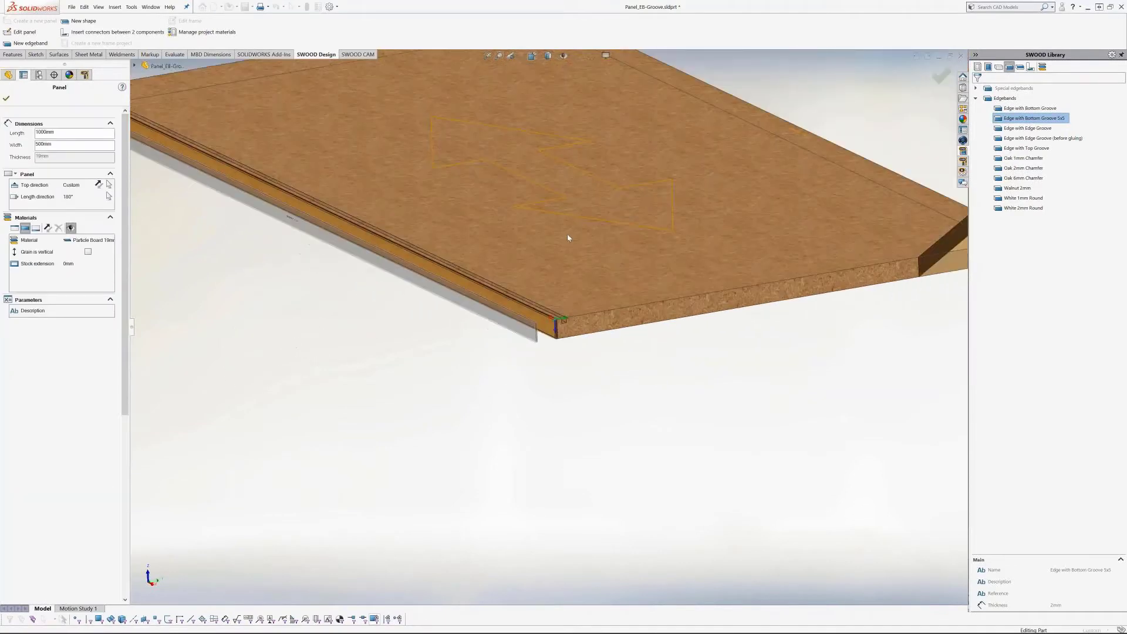
{"action": "key", "text": "f"}
{"action": "left_click", "coordinate": [82, 197]}
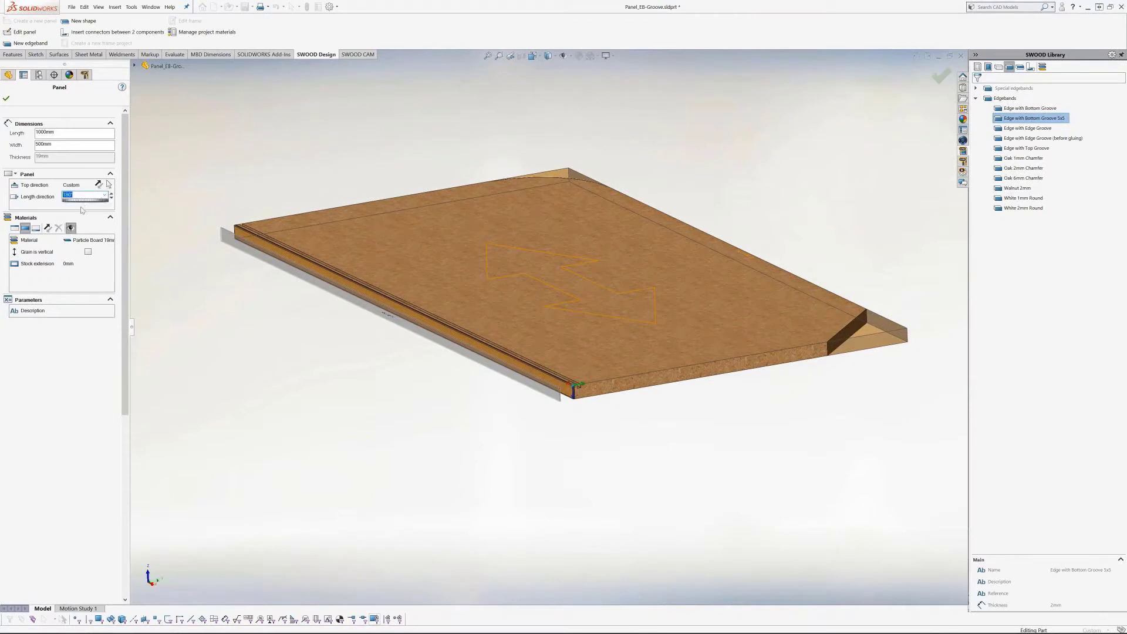
{"action": "type", "text": "0"}
{"action": "key", "text": "Return"}
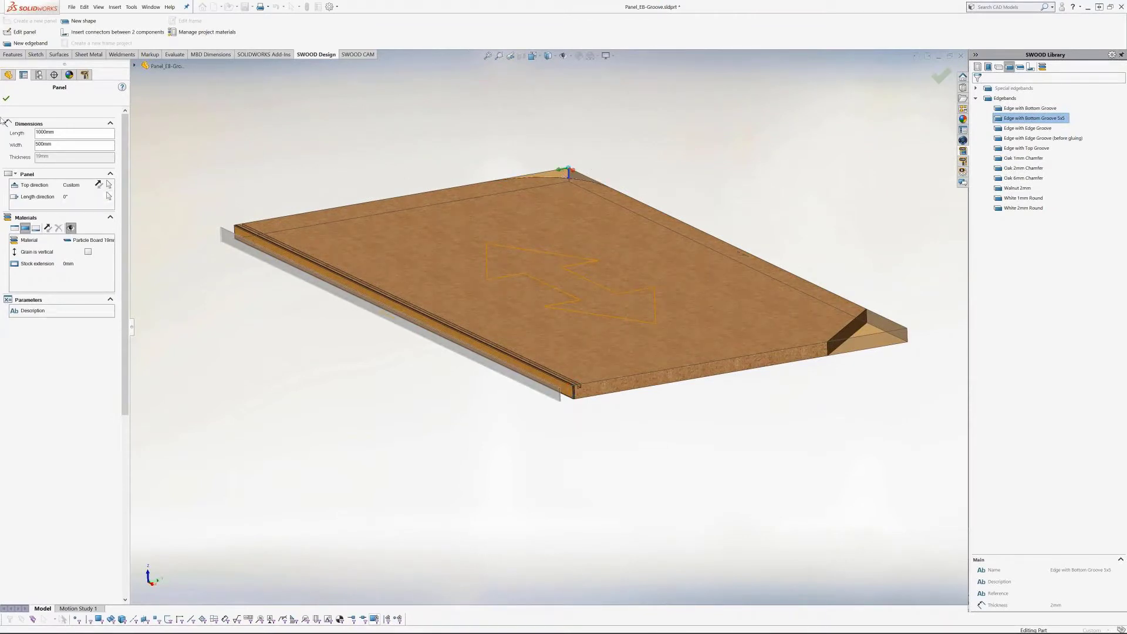
{"action": "left_click", "coordinate": [99, 184]}
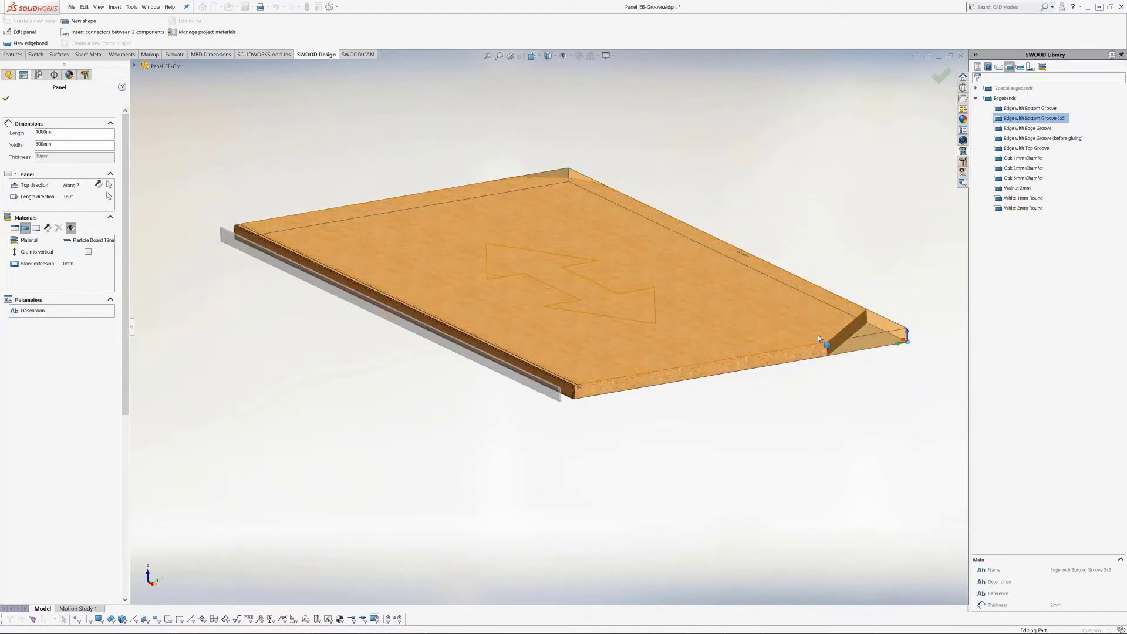
{"action": "left_click", "coordinate": [6, 98]}
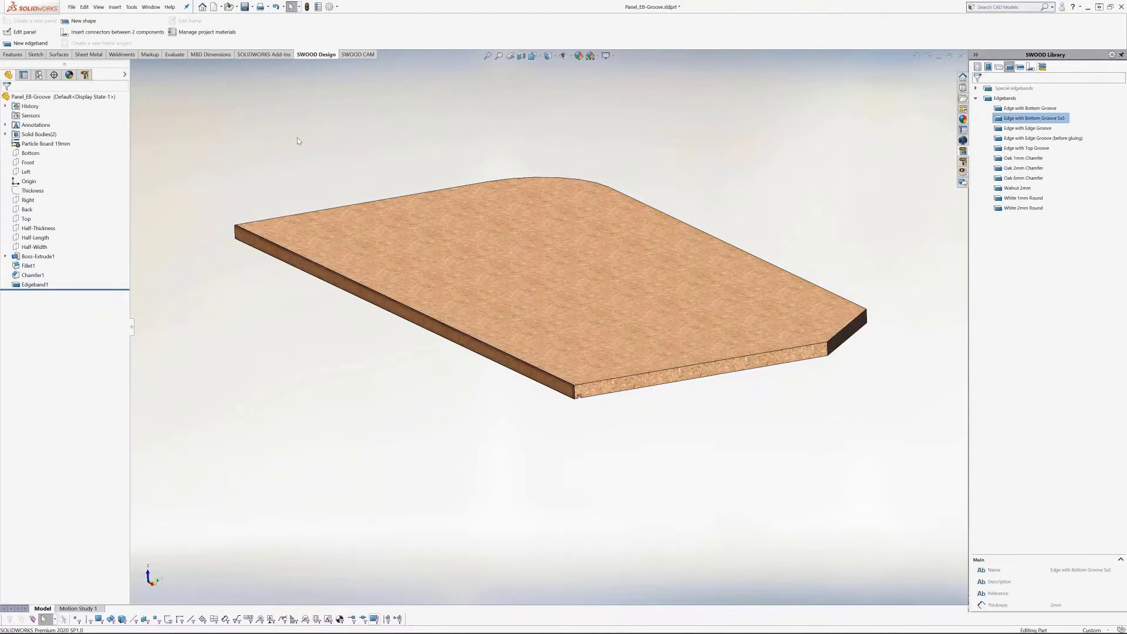
Edit the panel again and set its length direction to 90°
{"action": "right_click_drag", "start_coordinate": [303, 138], "coordinate": [348, 137]}
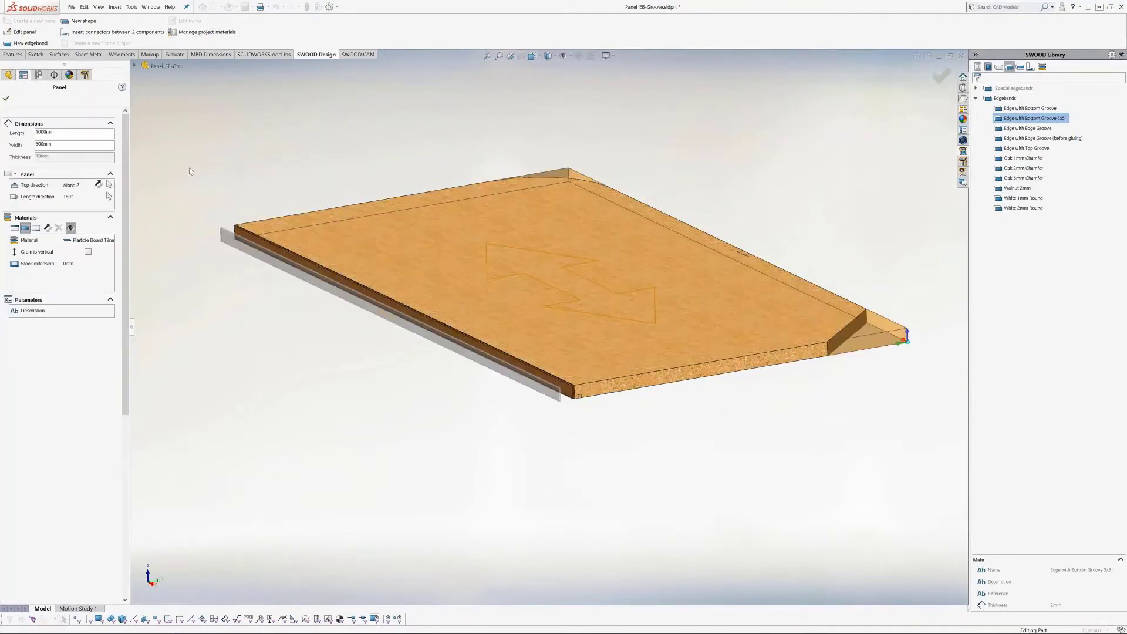
{"action": "left_click", "coordinate": [80, 197]}
{"action": "type", "text": "90"}
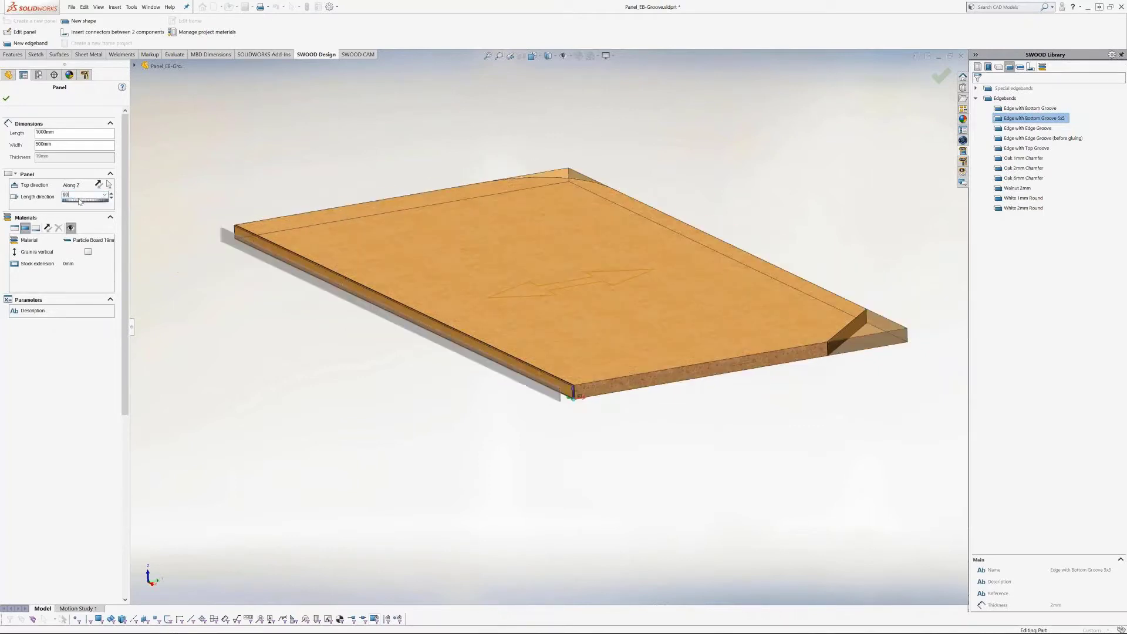
{"action": "key", "text": "Return"}
{"action": "left_click", "coordinate": [6, 98]}
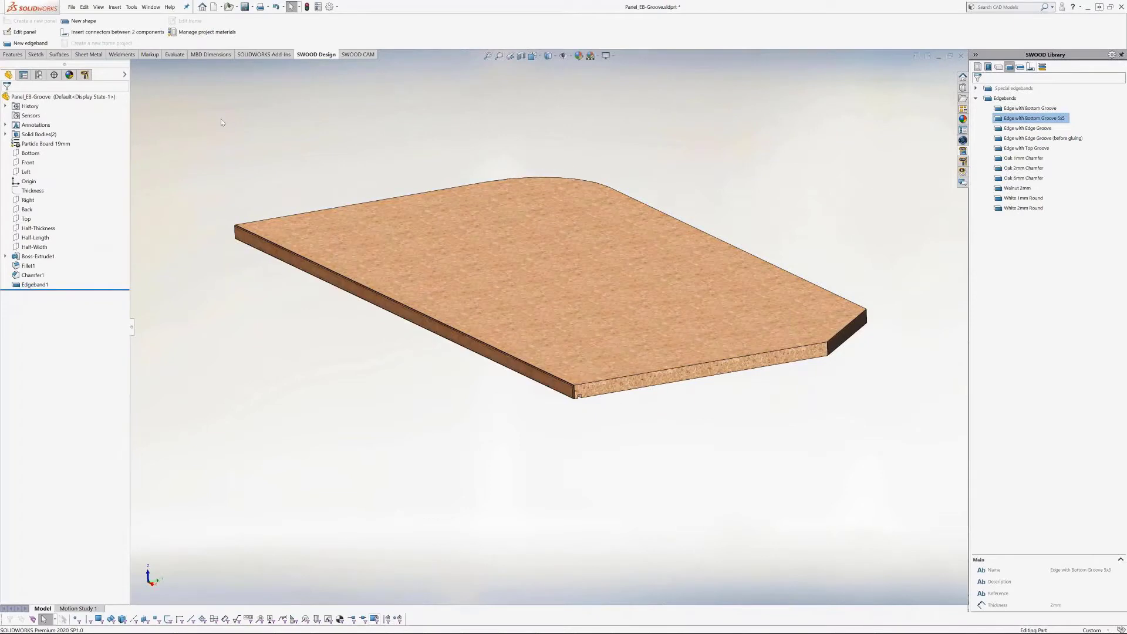
Edit the panel's edgeband to override its default additional shape with Bottom 6x6
{"action": "left_click", "coordinate": [50, 286]}
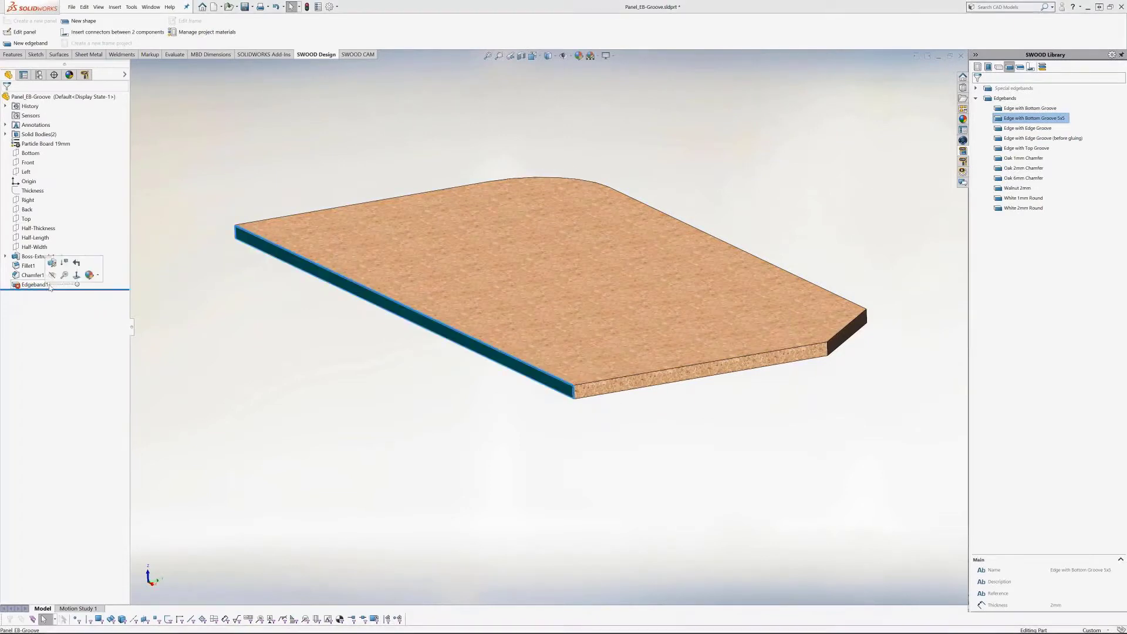
{"action": "left_click", "coordinate": [52, 262]}
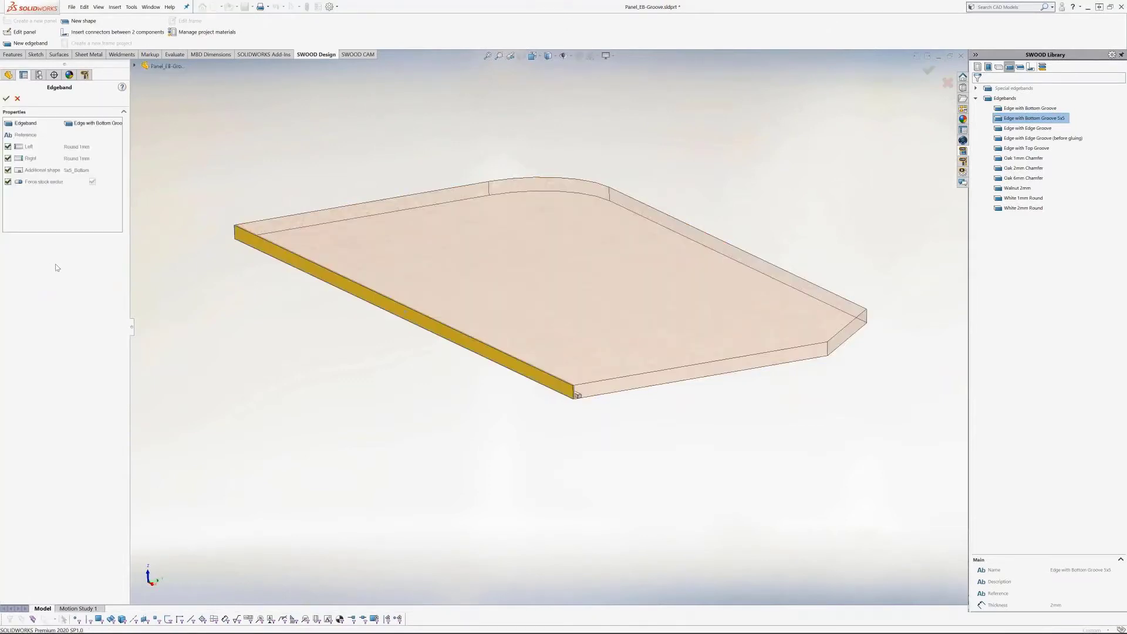
{"action": "left_click", "coordinate": [8, 171]}
{"action": "left_click", "coordinate": [81, 169]}
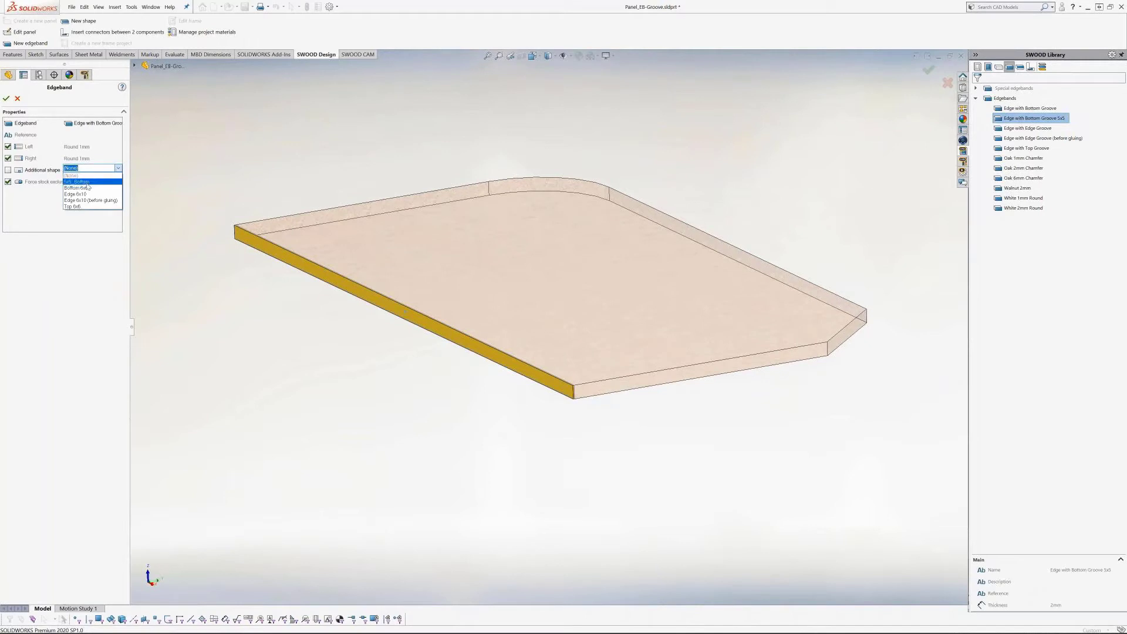
{"action": "left_click", "coordinate": [87, 188]}
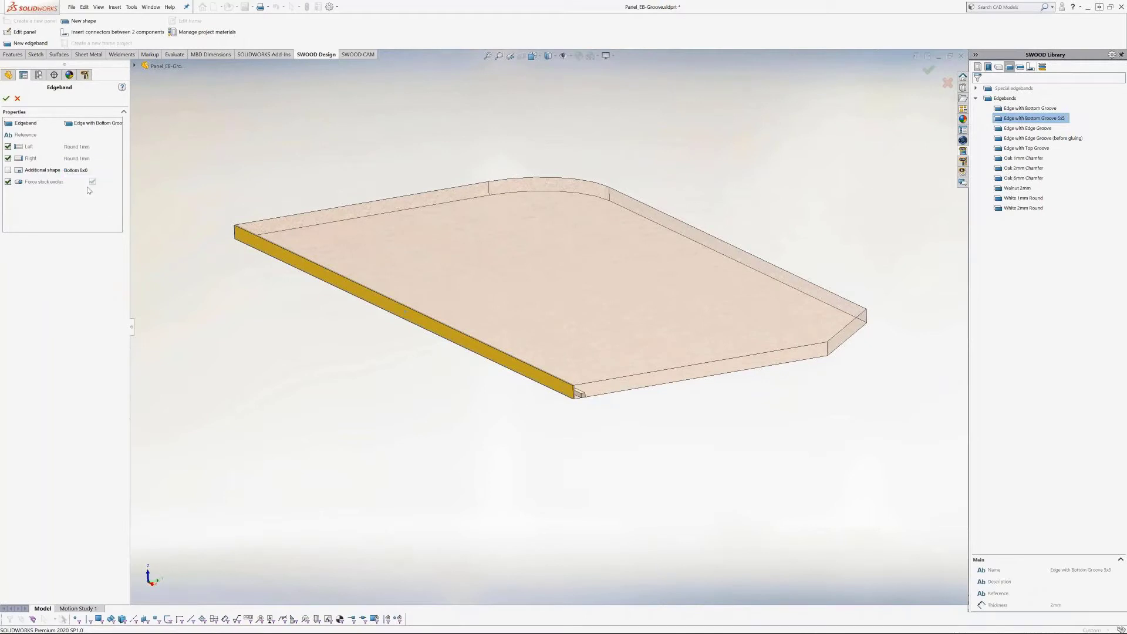
{"action": "left_click", "coordinate": [6, 98]}
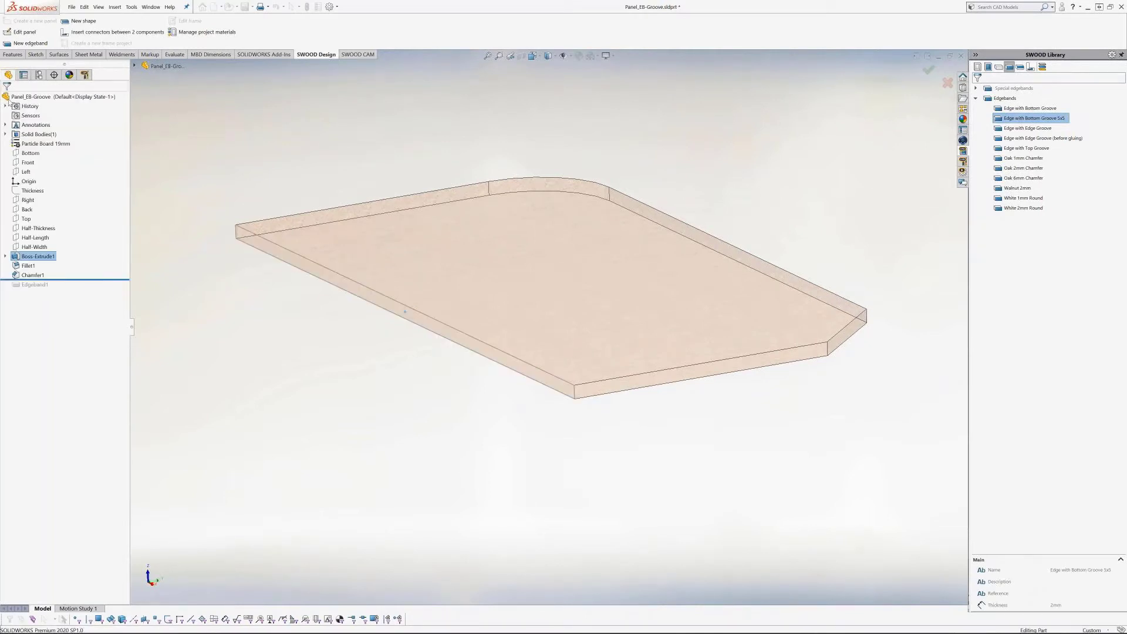
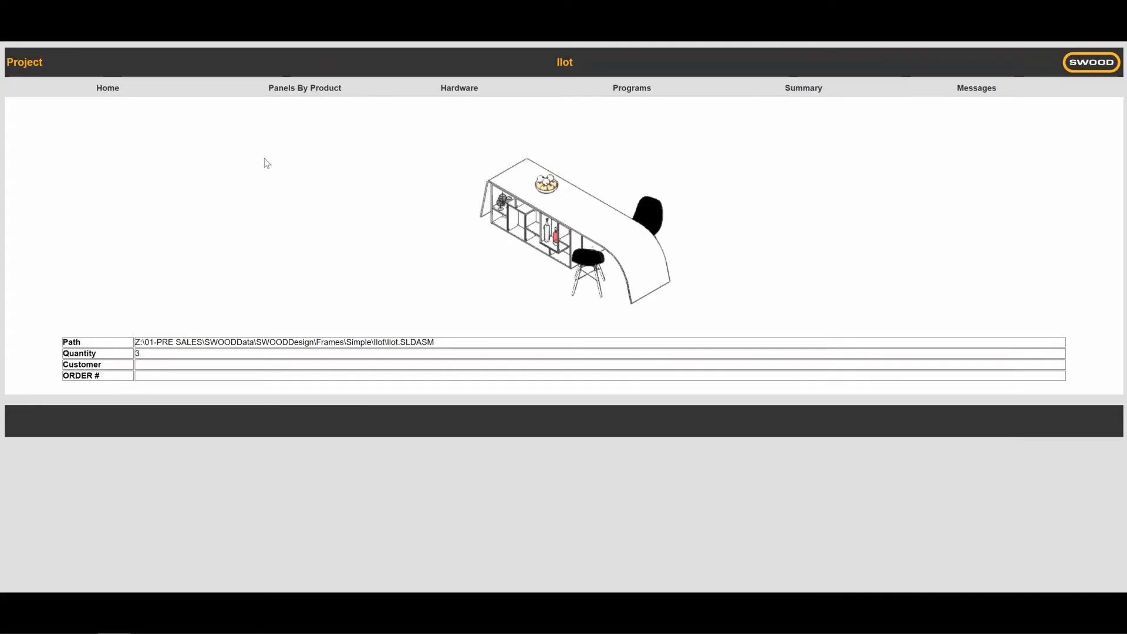
View the panels by product in the Ilot project report
{"action": "left_click", "coordinate": [289, 88]}
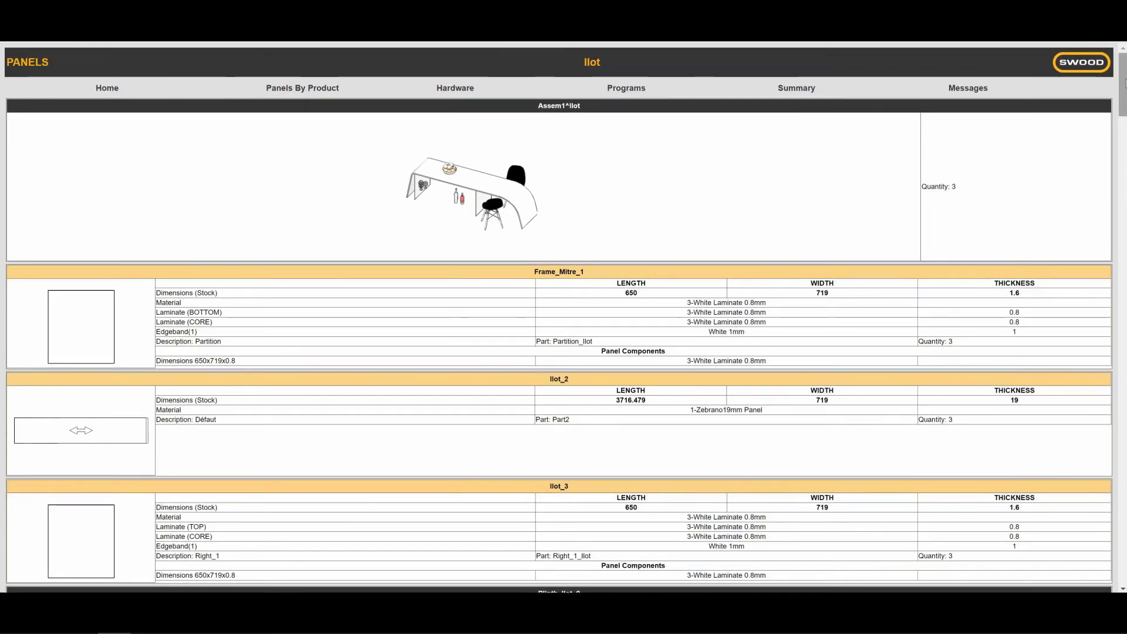
Review the panels listed by product in the Ilot report, and view its cost summary of materials, hardware and programs
{"action": "left_click_drag", "start_coordinate": [1122, 69], "coordinate": [1124, 355]}
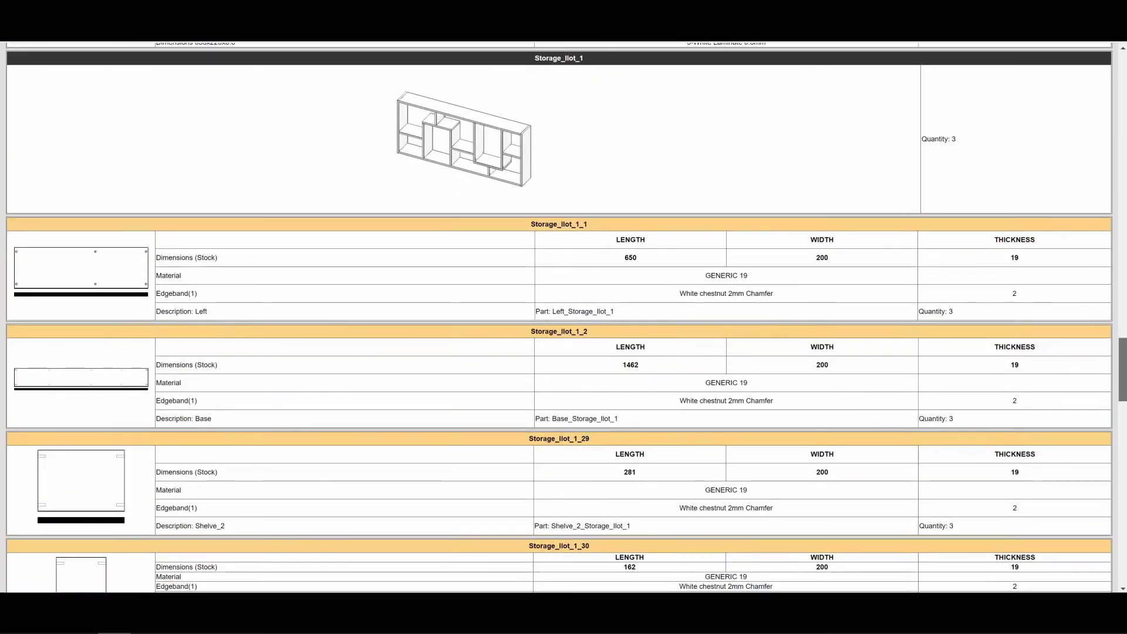
{"action": "left_click_drag", "start_coordinate": [1124, 355], "coordinate": [1123, 551]}
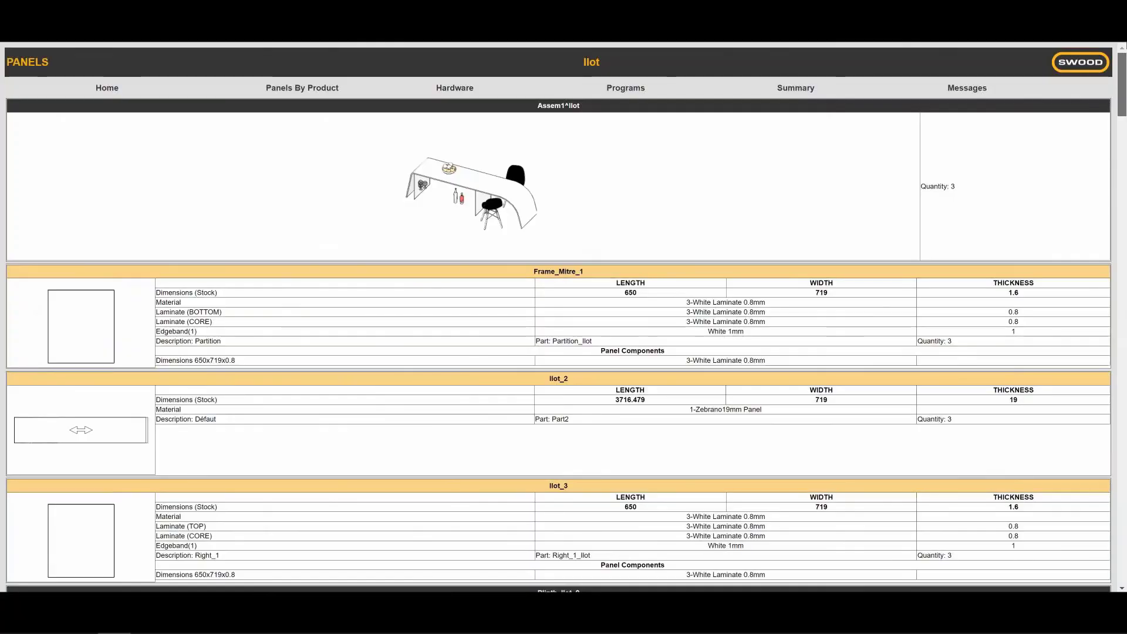
{"action": "left_click", "coordinate": [773, 94]}
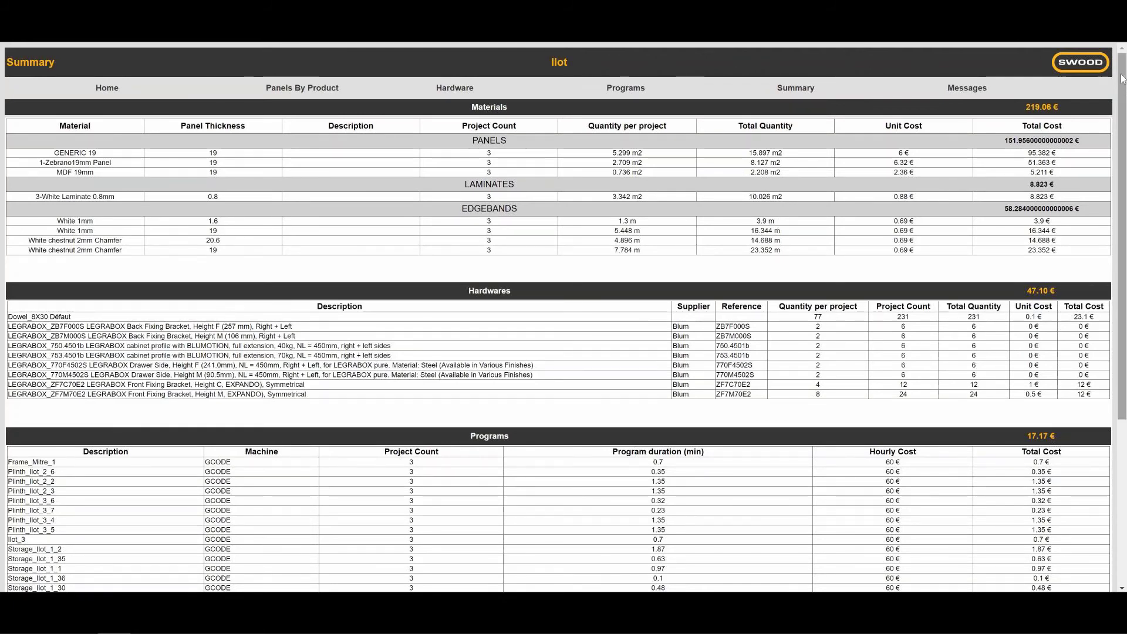
{"action": "left_click_drag", "start_coordinate": [1121, 78], "coordinate": [1124, 209]}
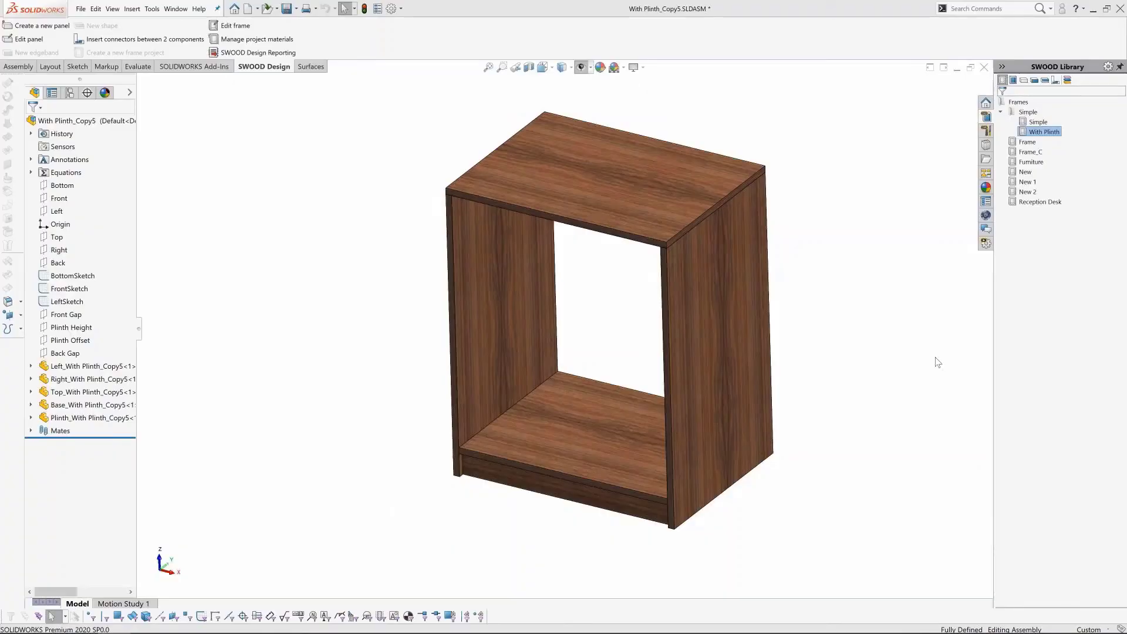
View the PDF documentation of the OVVO 1240-Permanent connector from the SWOOD connector library and close it
{"action": "left_click", "coordinate": [1055, 81]}
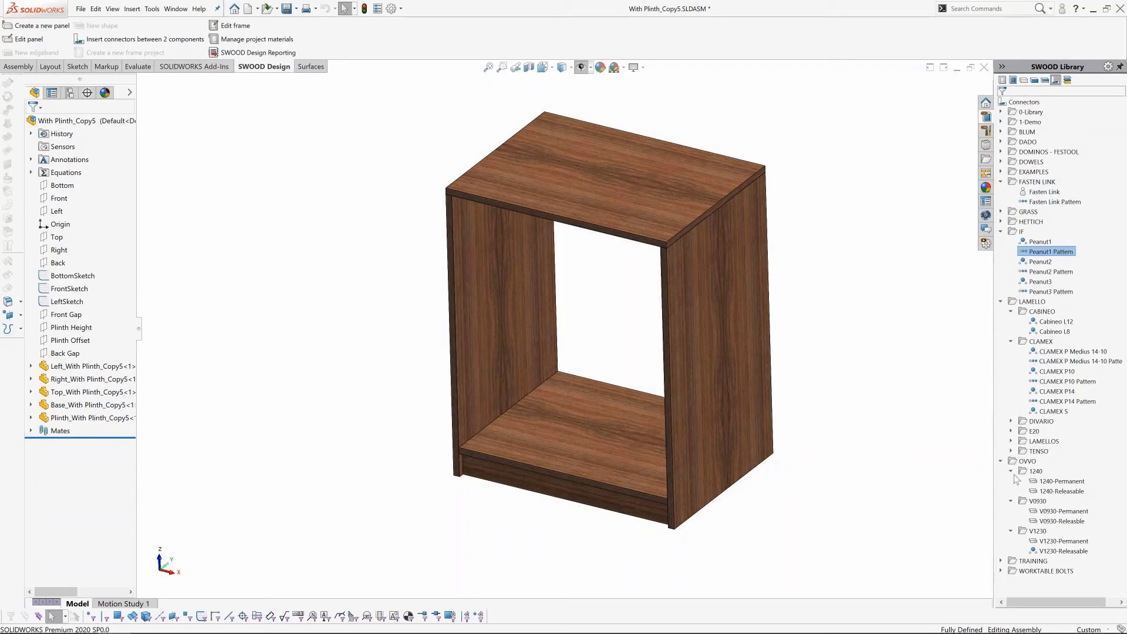
{"action": "right_click", "coordinate": [1052, 485]}
{"action": "left_click", "coordinate": [1064, 497]}
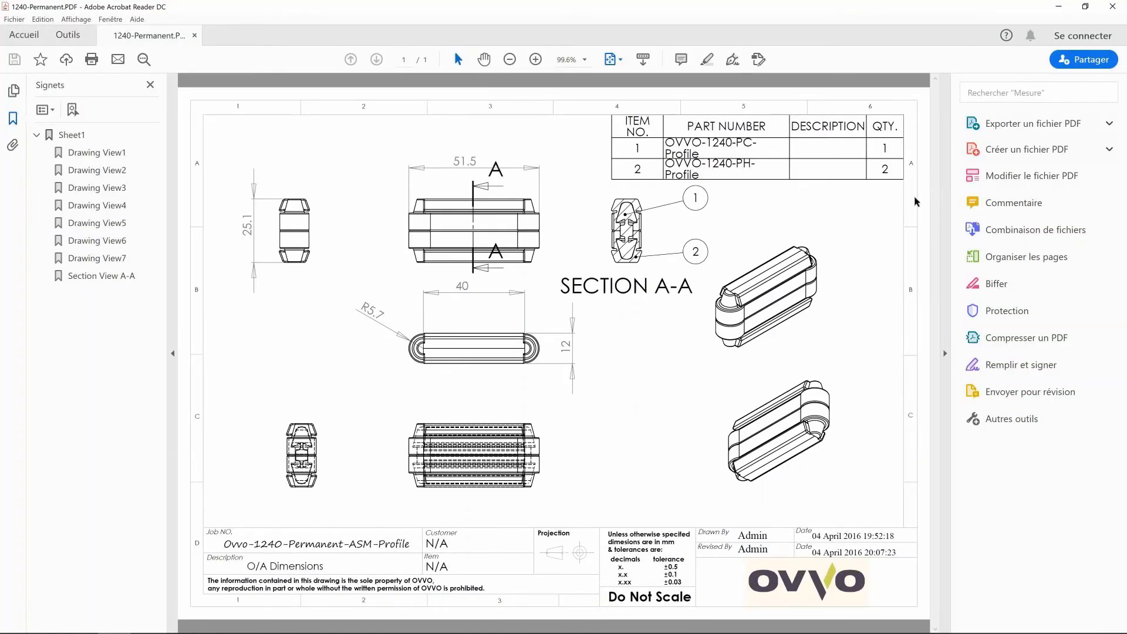
{"action": "left_click", "coordinate": [1113, 6]}
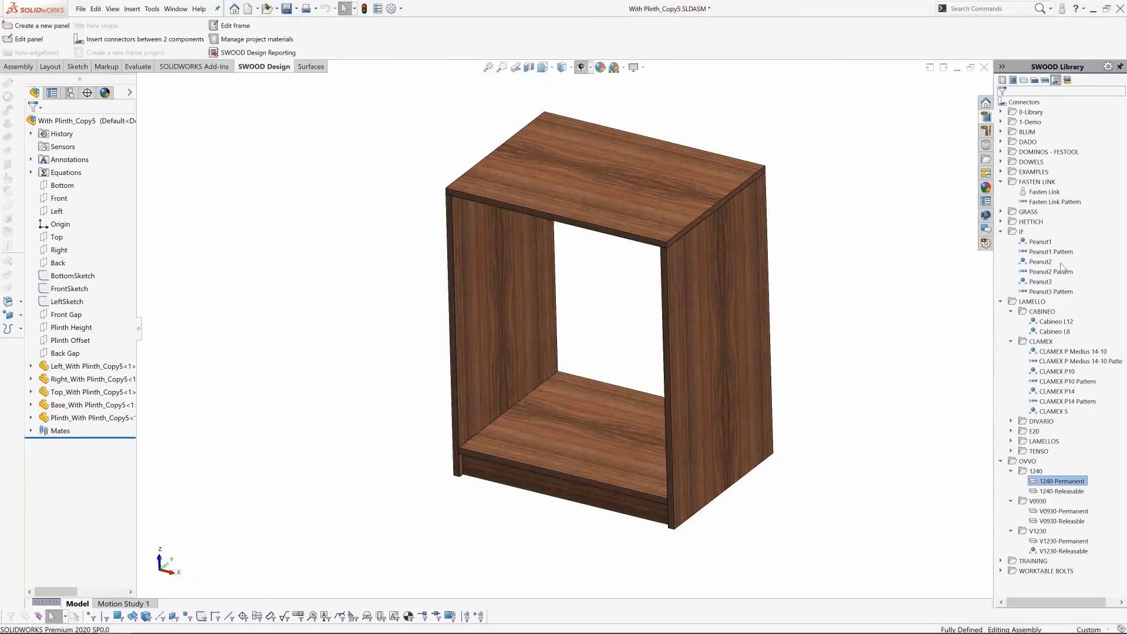
View the PDF documentation of the Lamello CLAMEX P10 connector and close it
{"action": "left_click", "coordinate": [1046, 372]}
{"action": "right_click", "coordinate": [1046, 376]}
{"action": "left_click", "coordinate": [1057, 390]}
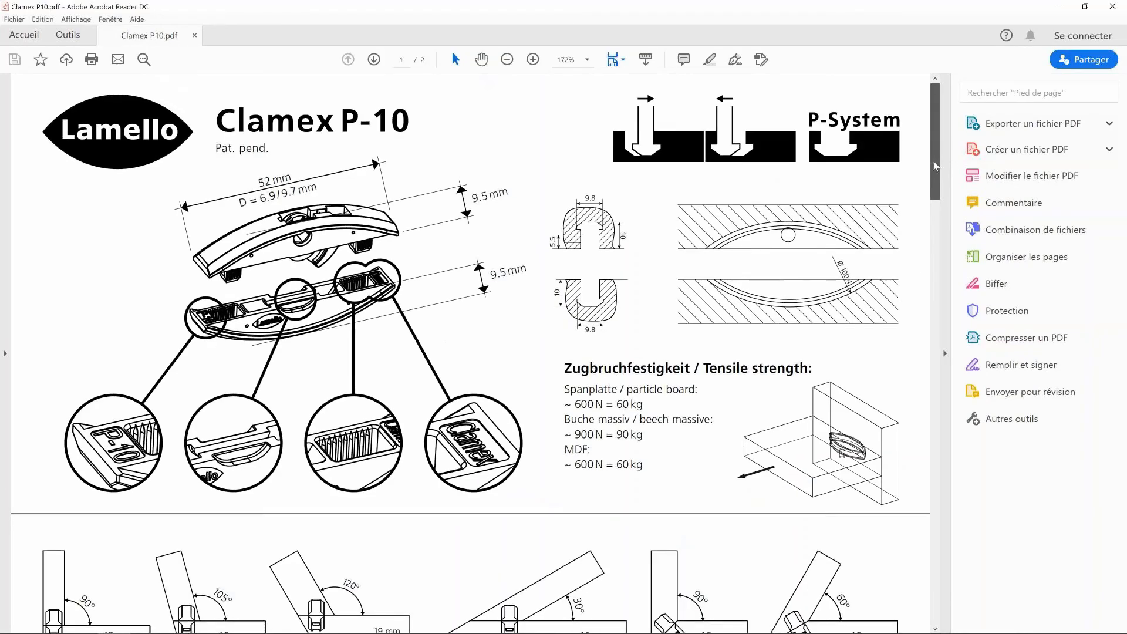
{"action": "left_click_drag", "start_coordinate": [934, 163], "coordinate": [917, 387]}
{"action": "left_click", "coordinate": [1112, 6]}
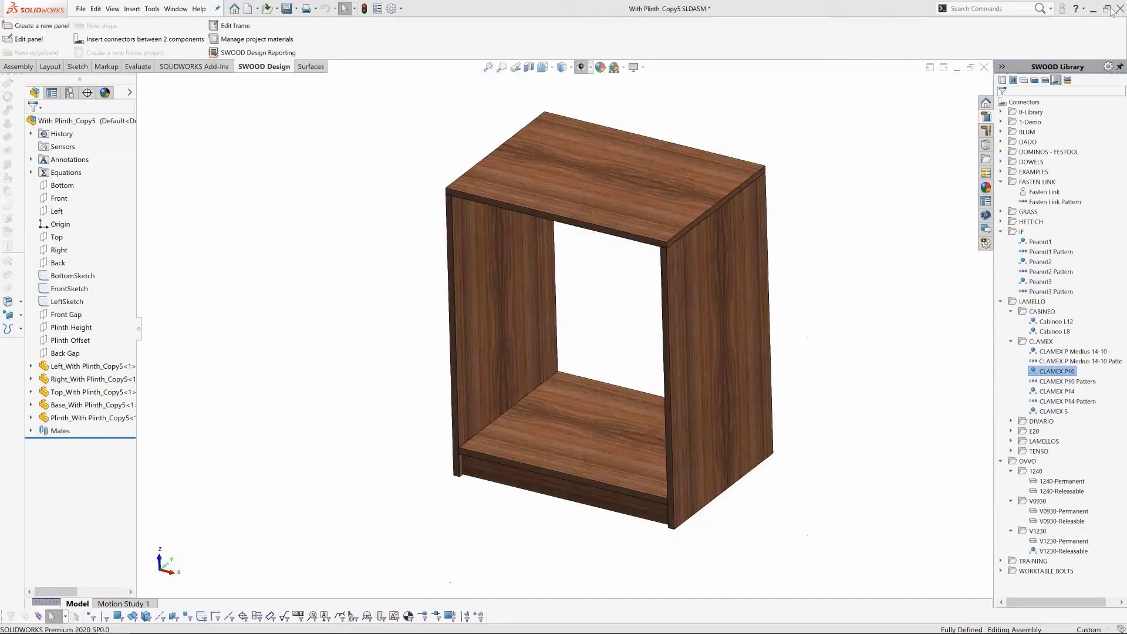
View the PDF documentation of the IF Peanut1 connector through to its technical specification and close it
{"action": "right_click", "coordinate": [1045, 244]}
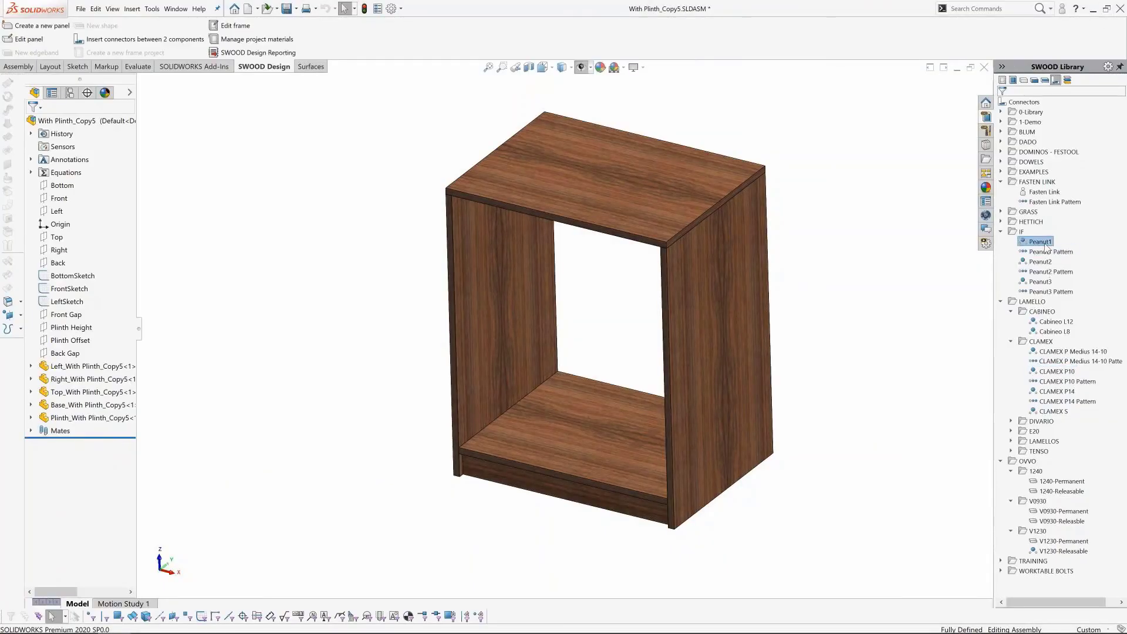
{"action": "left_click", "coordinate": [1071, 261]}
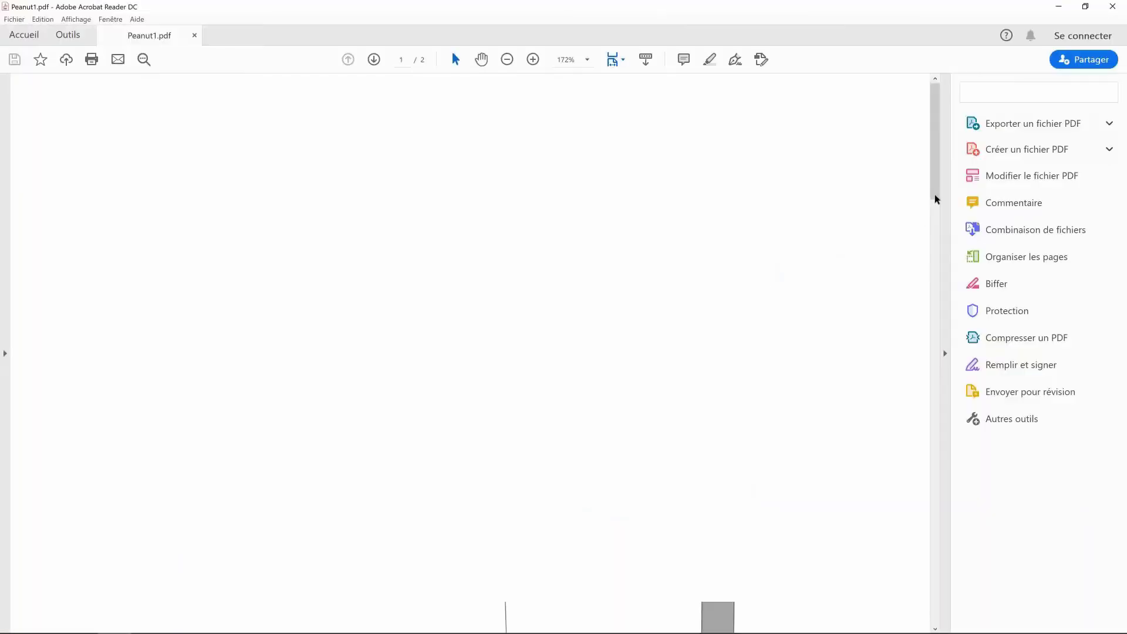
{"action": "left_click_drag", "start_coordinate": [934, 125], "coordinate": [936, 455]}
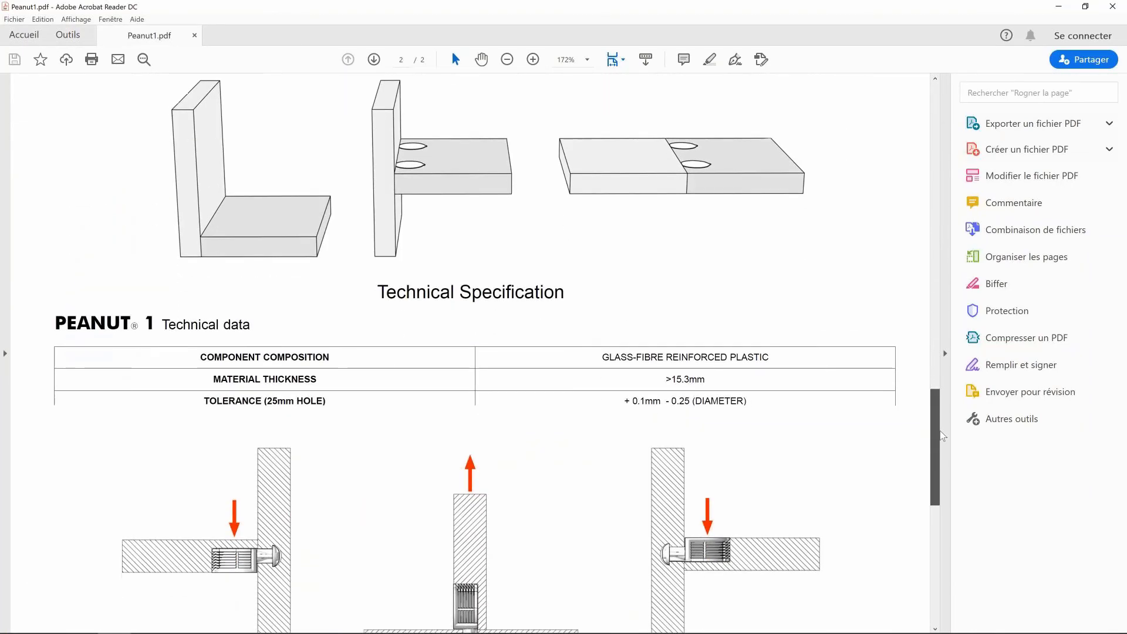
{"action": "left_click", "coordinate": [1113, 6]}
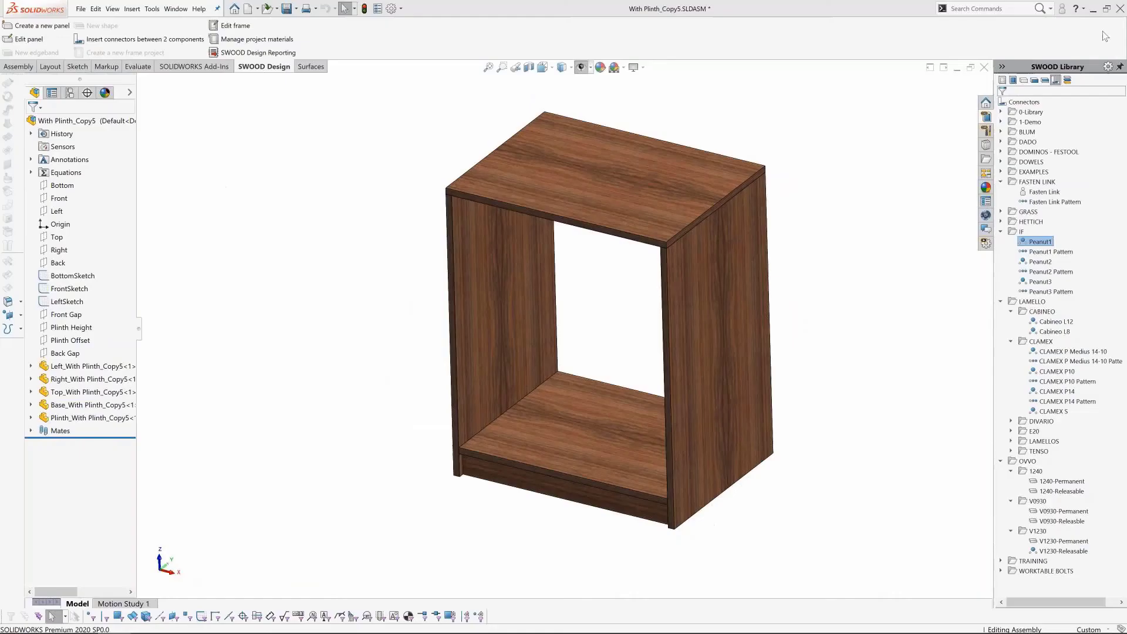
Insert Peanut1 Pattern connectors at the four contacts joining the left and right panels to the top and base panels
{"action": "left_click", "coordinate": [183, 42]}
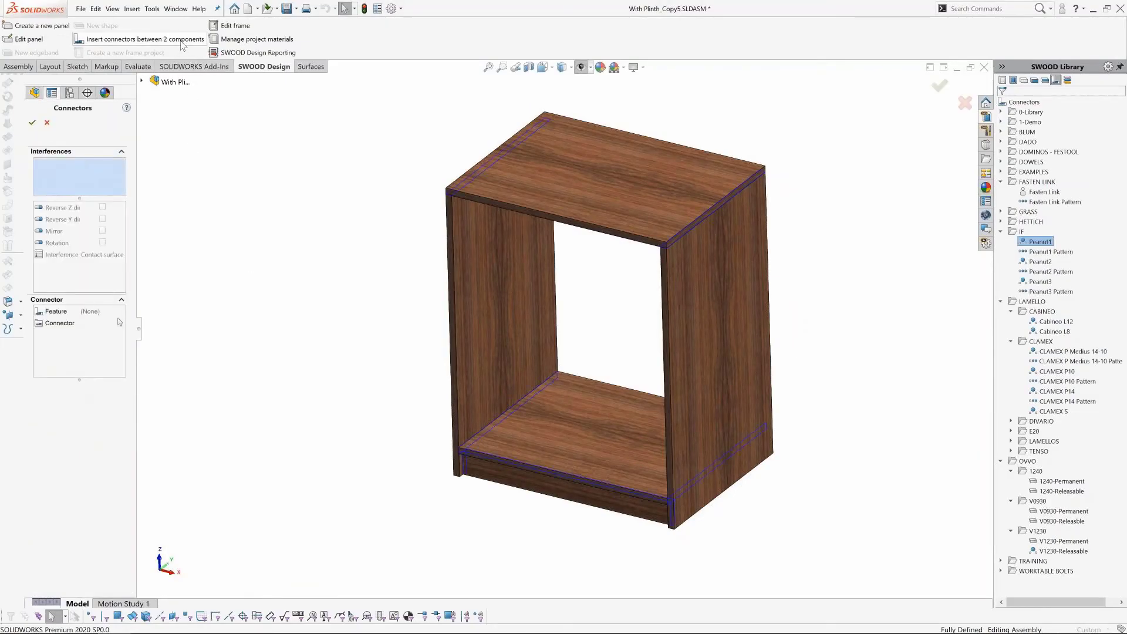
{"action": "left_click", "coordinate": [463, 190]}
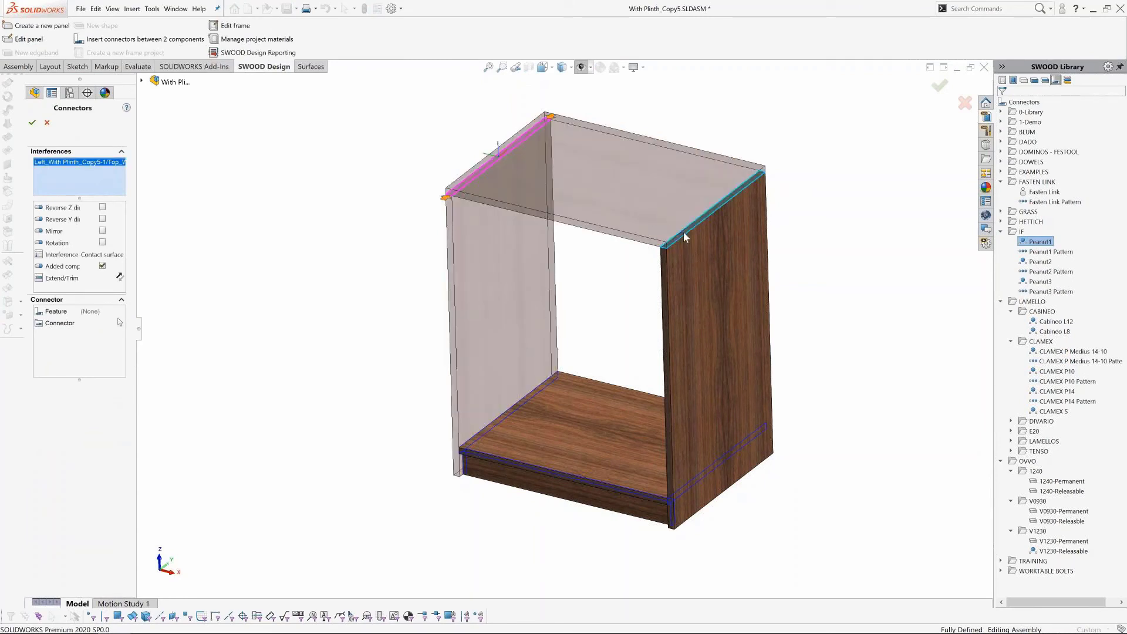
{"action": "left_click", "coordinate": [683, 232]}
{"action": "left_click", "coordinate": [712, 466]}
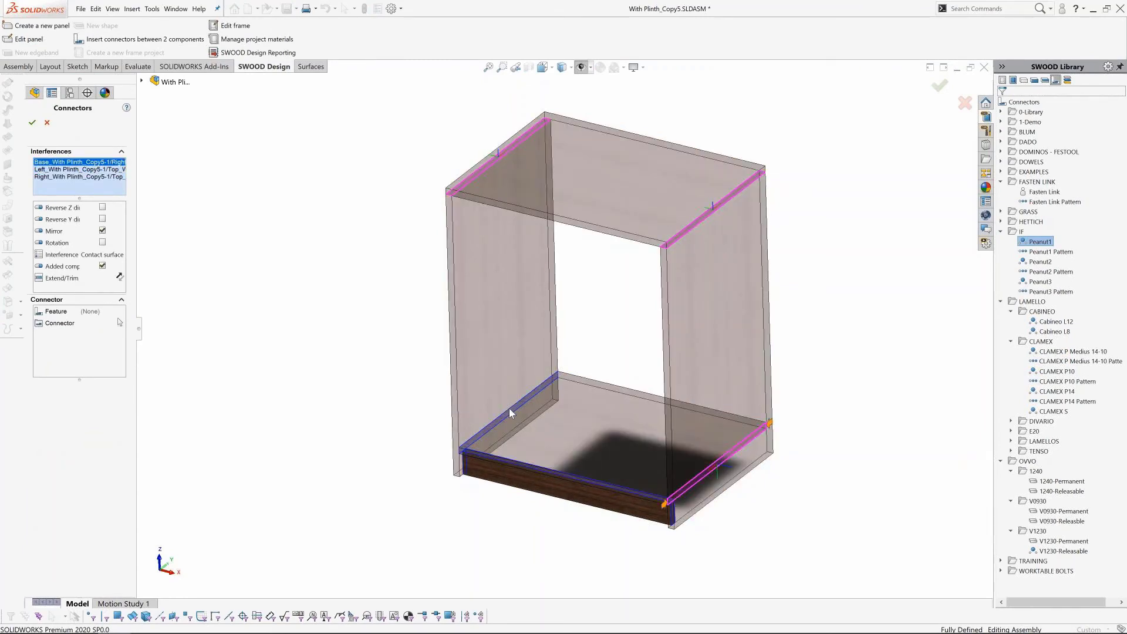
{"action": "left_click", "coordinate": [509, 408]}
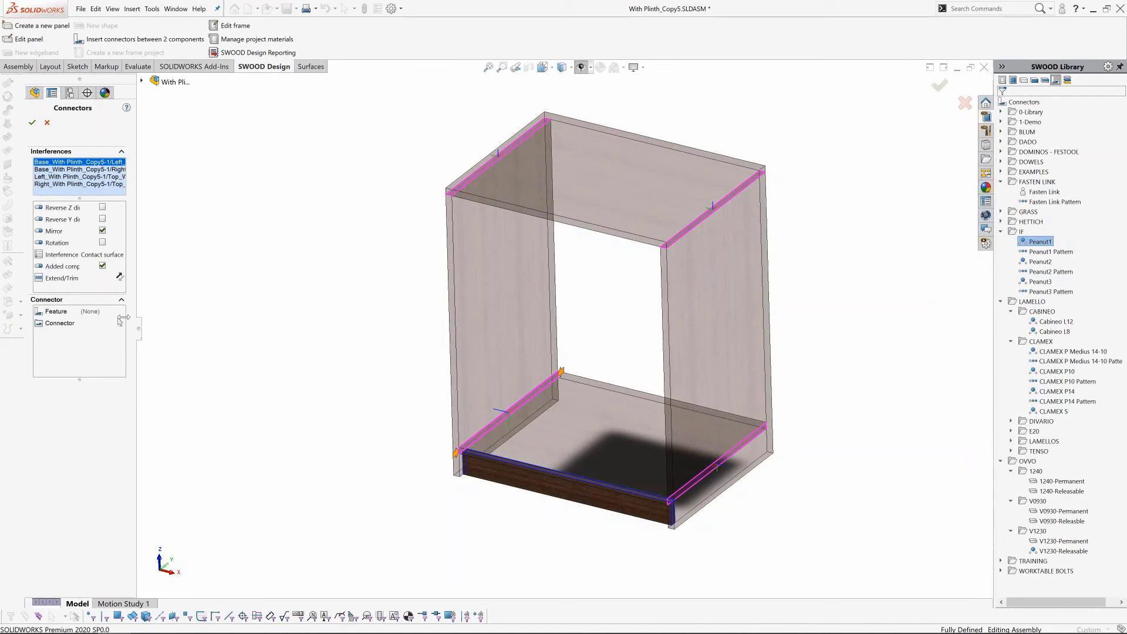
{"action": "left_click", "coordinate": [123, 325]}
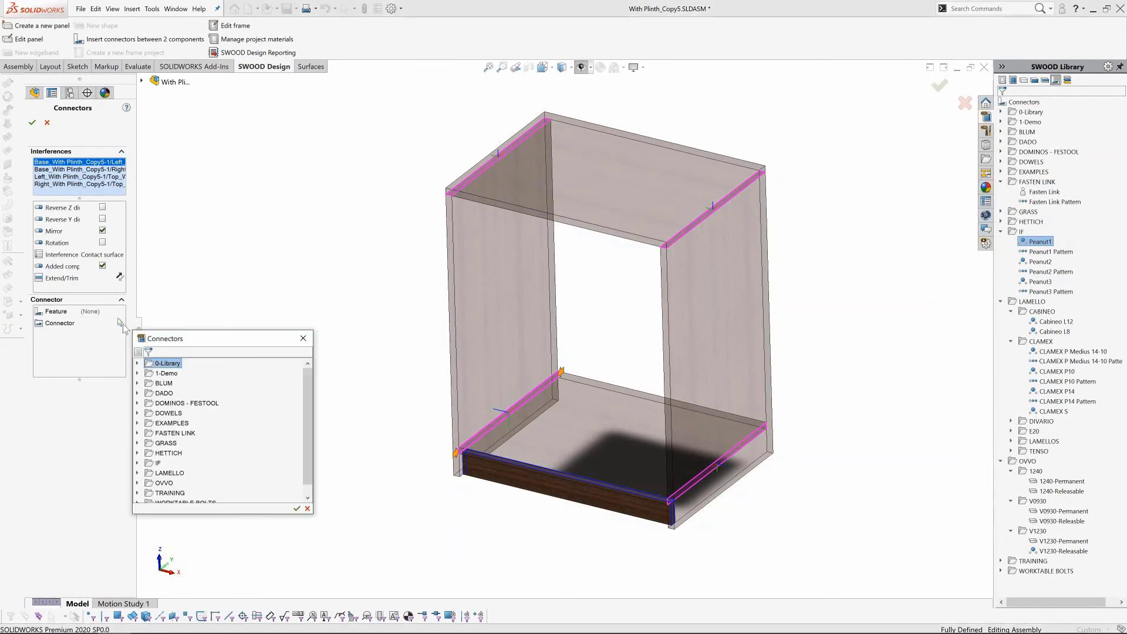
{"action": "left_click", "coordinate": [137, 463]}
{"action": "double_click", "coordinate": [169, 453]}
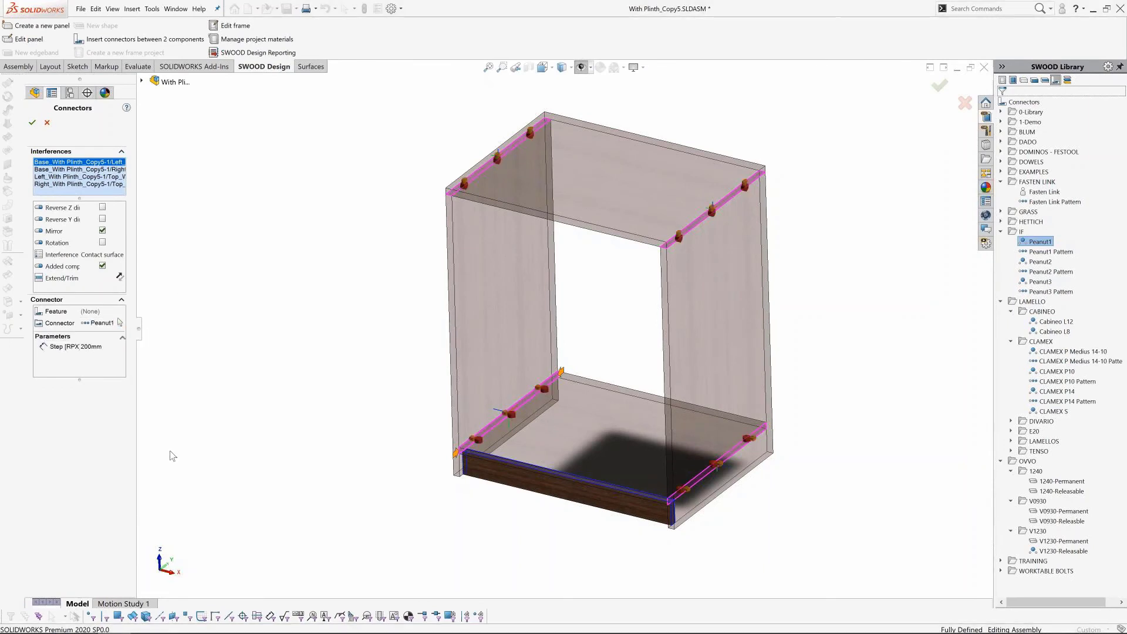
{"action": "left_click", "coordinate": [32, 125]}
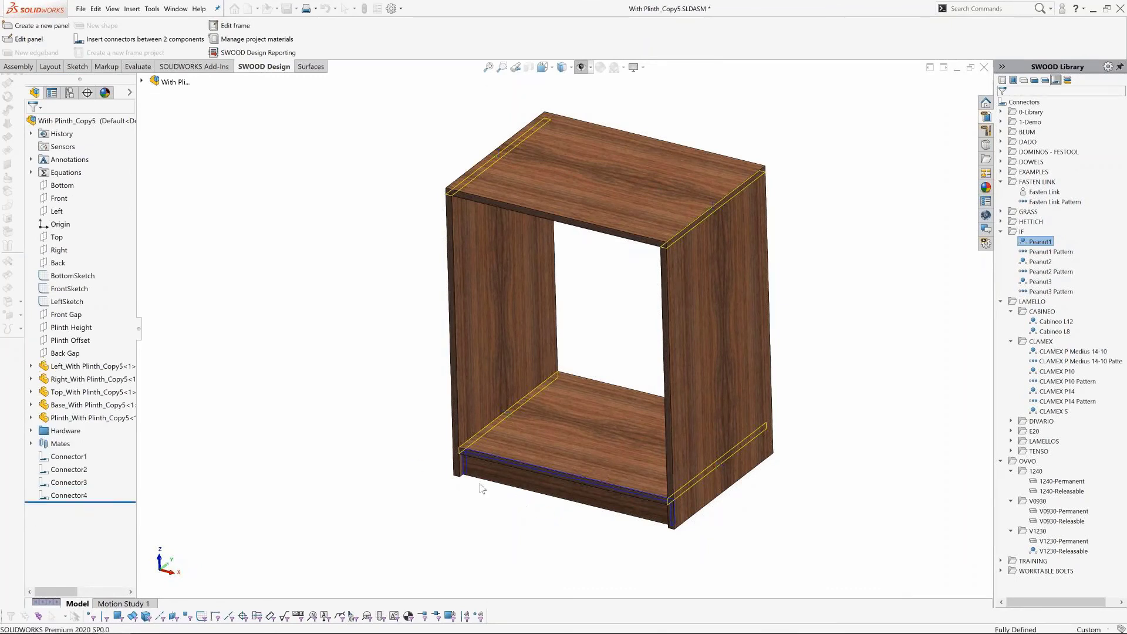
Examine the inserted Peanut1 connectors along the underside of the base panel where it meets the left side panel
{"action": "middle_click_drag", "start_coordinate": [548, 515], "coordinate": [546, 436]}
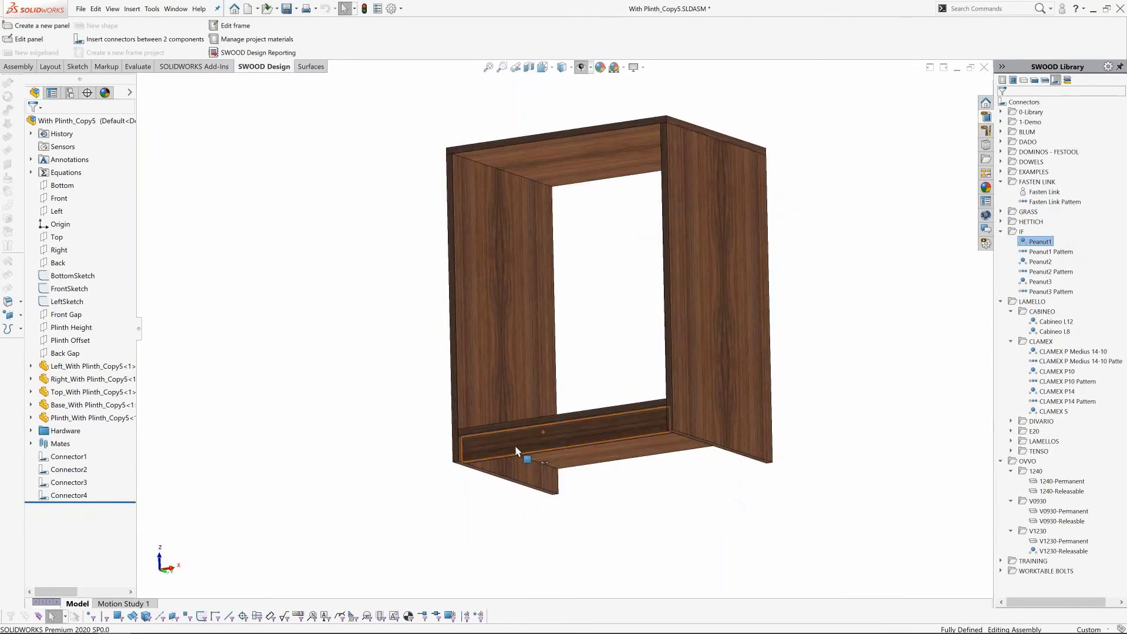
{"action": "scroll", "coordinate": [499, 459], "scroll_direction": "down", "scroll_amount": 5}
{"action": "scroll", "coordinate": [504, 374], "scroll_direction": "down", "scroll_amount": 5}
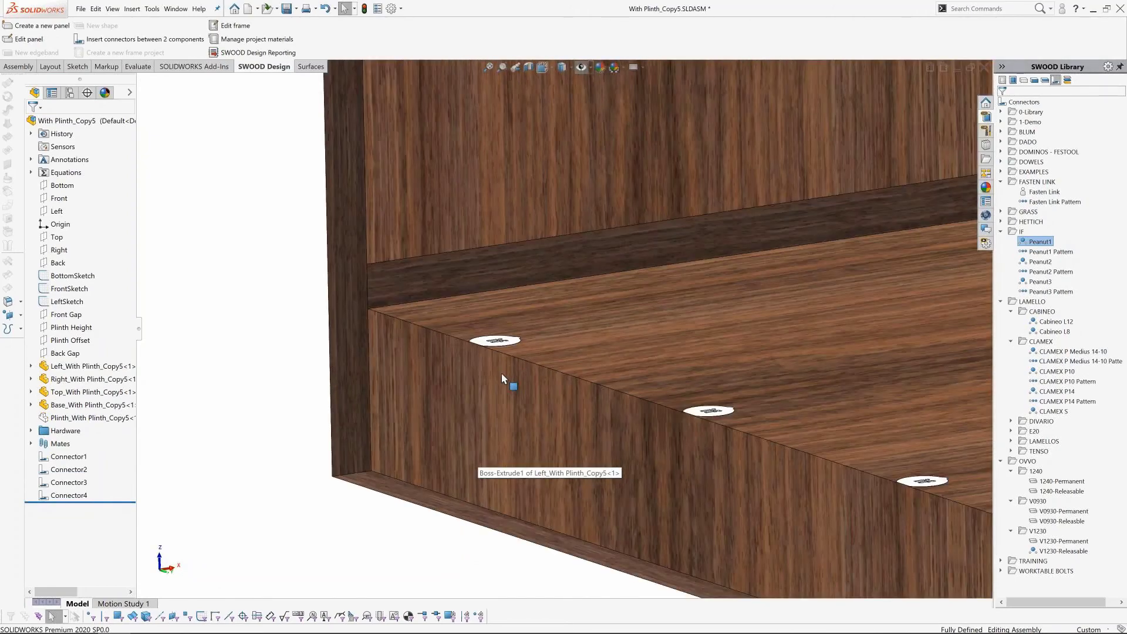
{"action": "left_click", "coordinate": [523, 334]}
{"action": "middle_click_drag", "start_coordinate": [522, 334], "coordinate": [546, 440]}
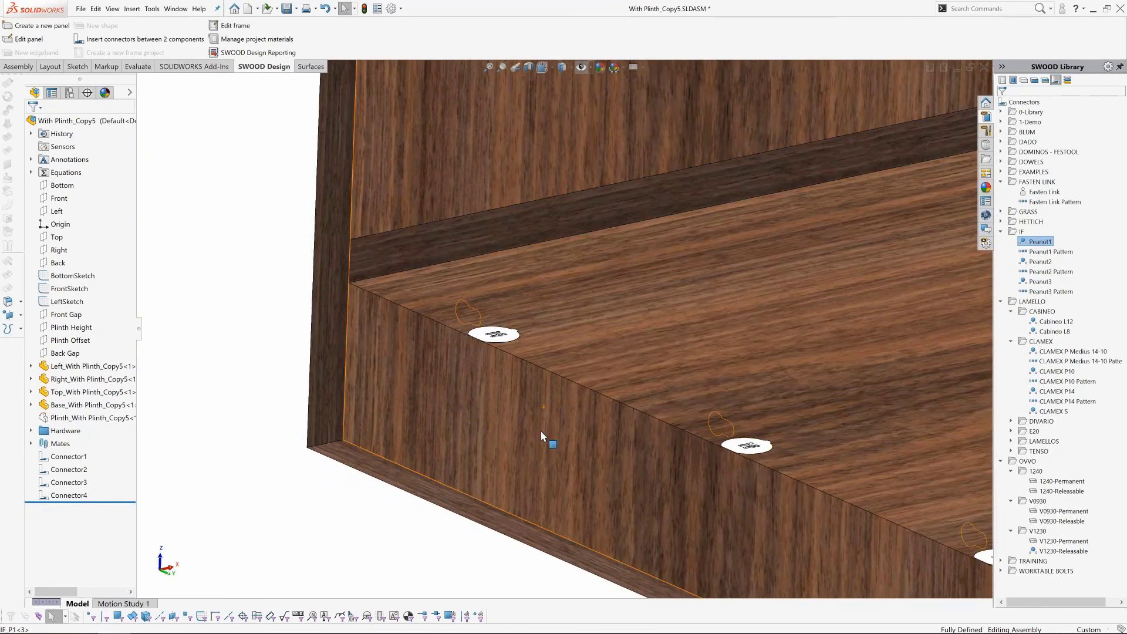
{"action": "scroll", "coordinate": [543, 442], "scroll_direction": "up", "scroll_amount": 2}
{"action": "scroll", "coordinate": [544, 377], "scroll_direction": "up", "scroll_amount": 2}
{"action": "scroll", "coordinate": [626, 255], "scroll_direction": "up", "scroll_amount": 3}
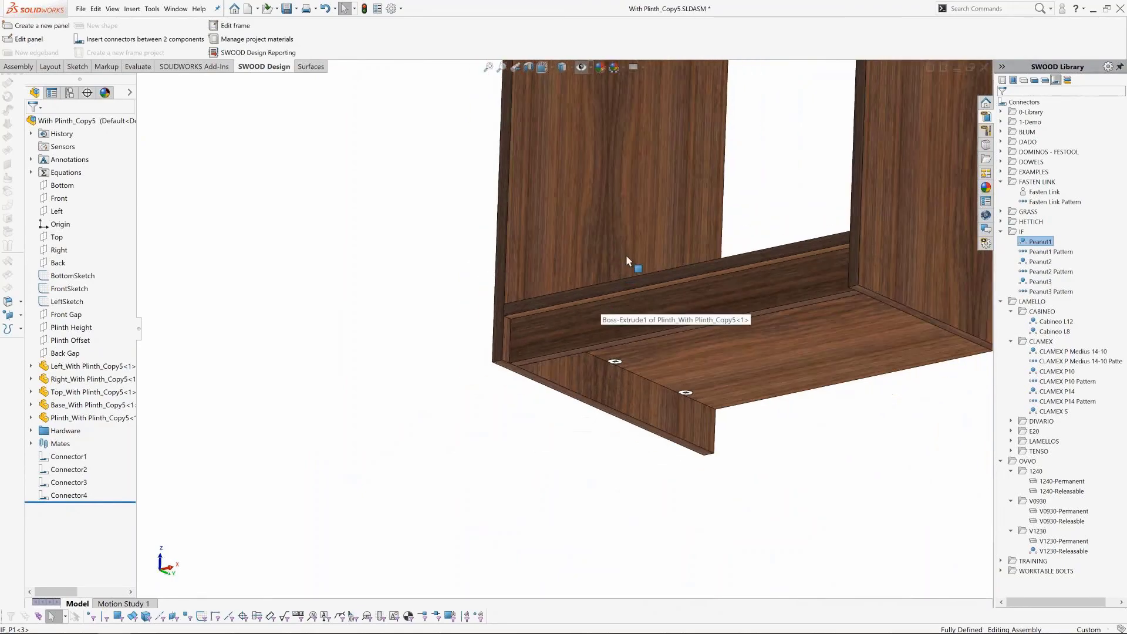
{"action": "scroll", "coordinate": [626, 255], "scroll_direction": "up", "scroll_amount": 2}
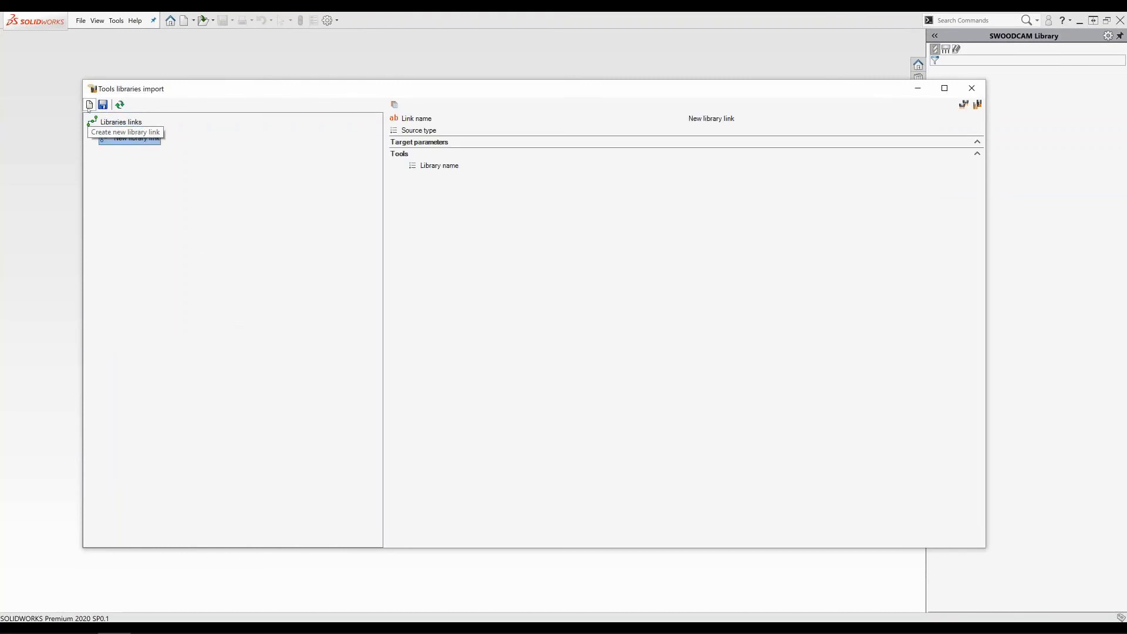
Name the new tool library link BIESSE and set its source type to Biesse
{"action": "left_click", "coordinate": [721, 118]}
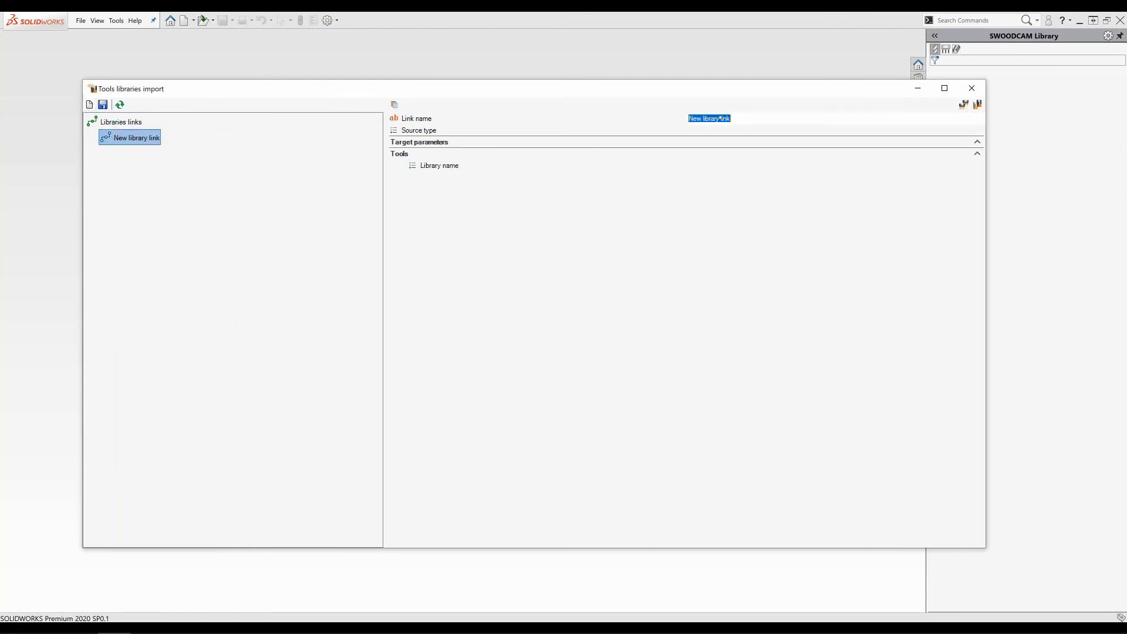
{"action": "type", "text": "BIESSE"}
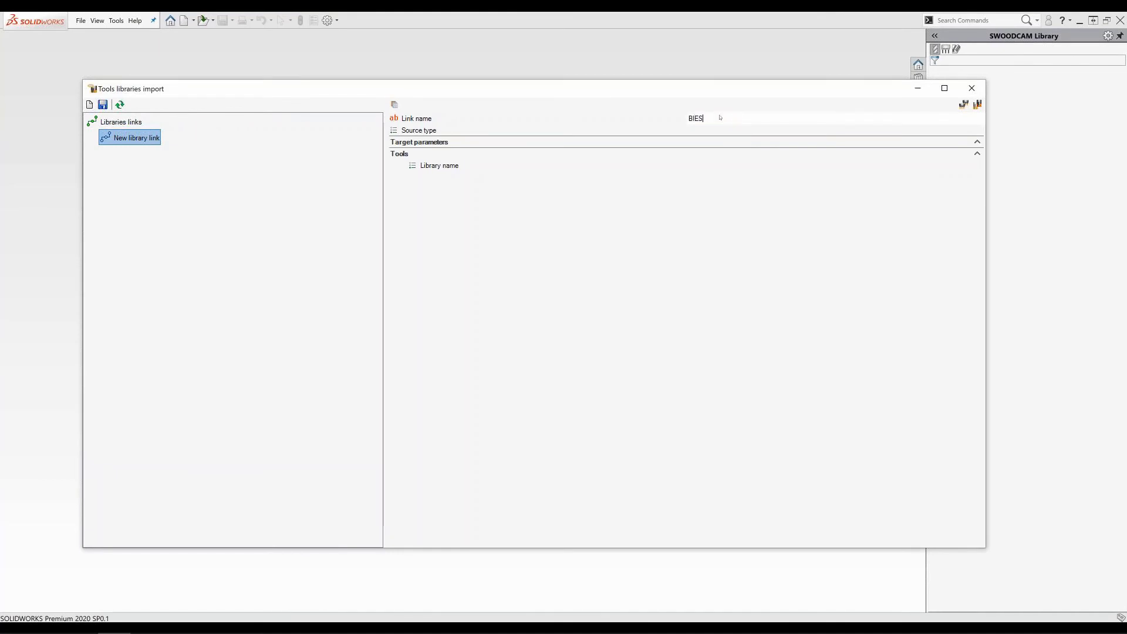
{"action": "left_click", "coordinate": [730, 127]}
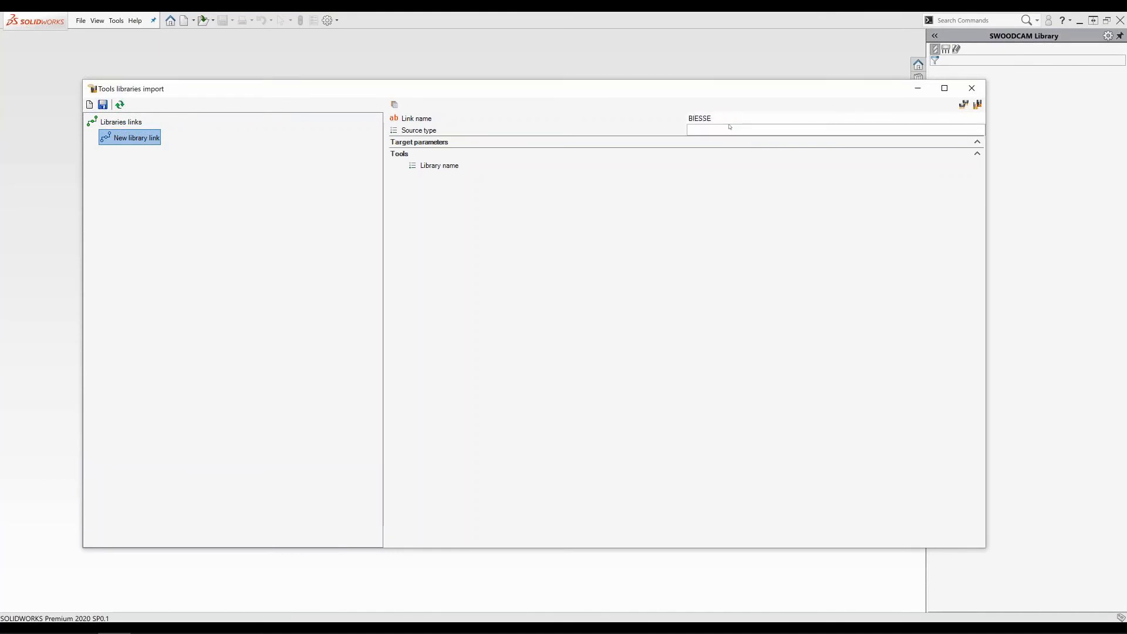
{"action": "left_click", "coordinate": [731, 128]}
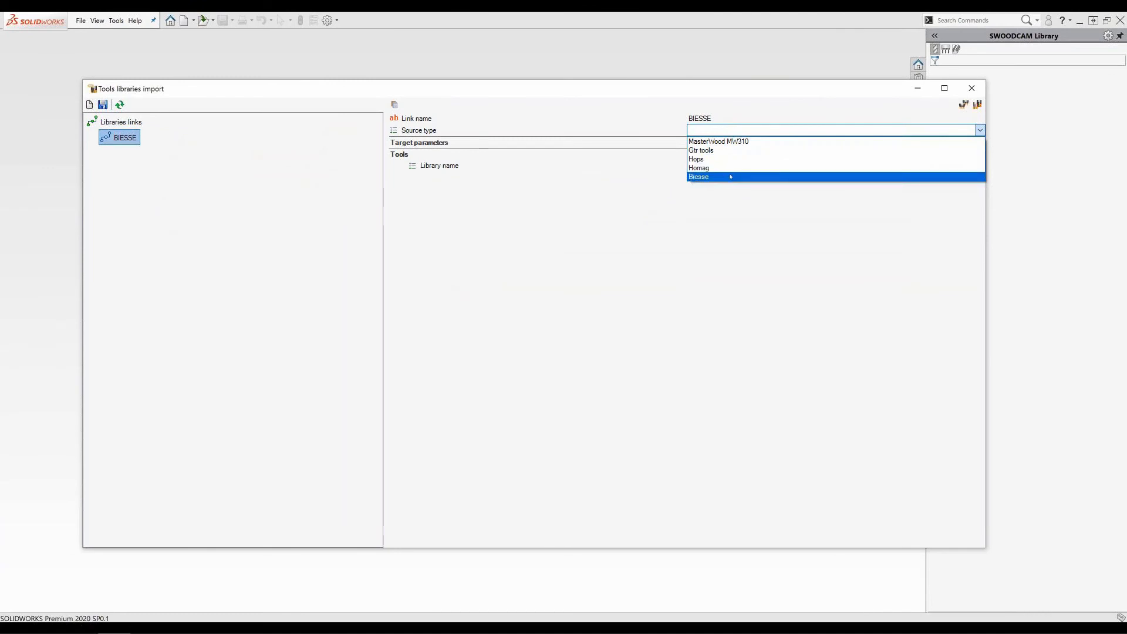
{"action": "left_click", "coordinate": [731, 176]}
Set the source dati directory to Z:\01-PRE SALES\PRESENTATION SWOOD2020\SWOODTool\dati, name the tools library BIESSE and refresh the source data
{"action": "left_click", "coordinate": [733, 154]}
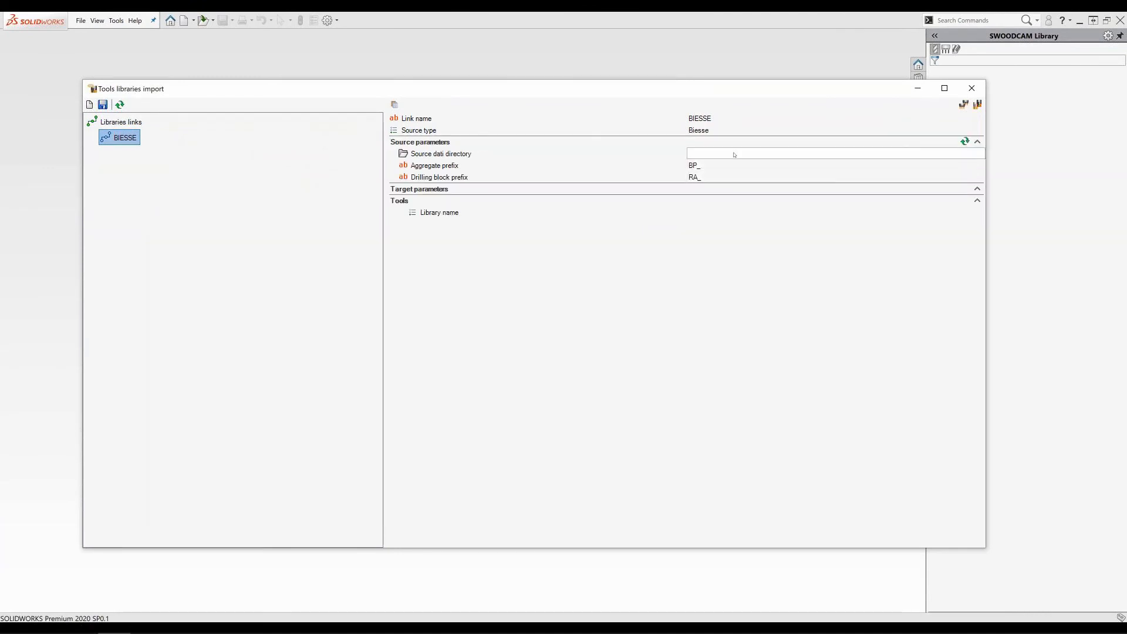
{"action": "type", "text": "Z:\\01-PRE SALES\\PRESENTATION SWOOD2020\\SWOODTool\\dati"}
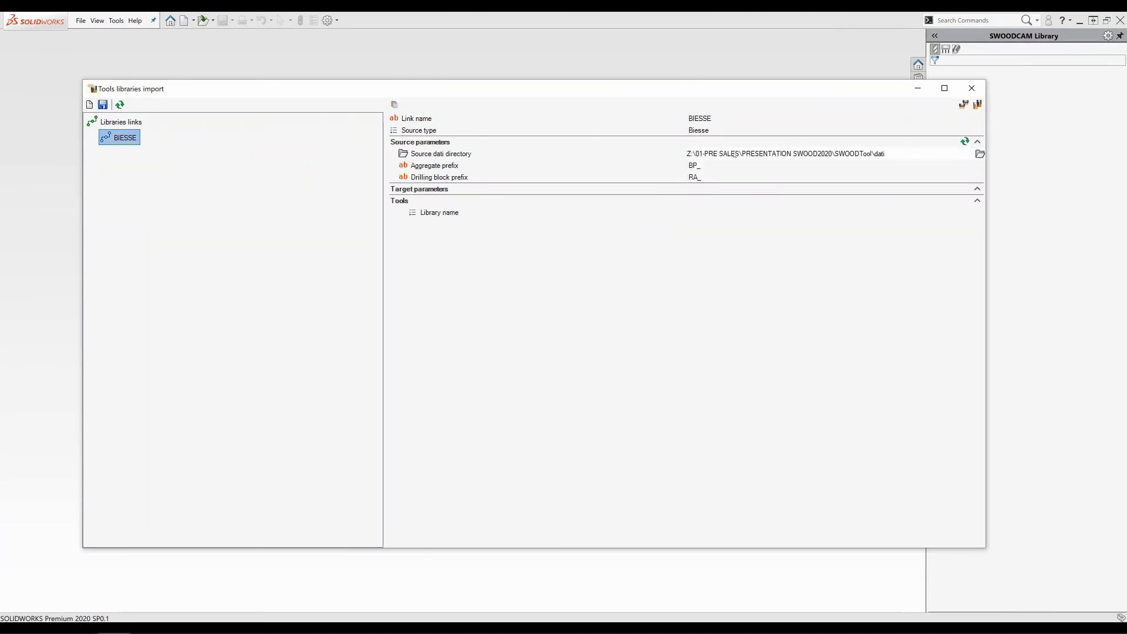
{"action": "left_click", "coordinate": [729, 212]}
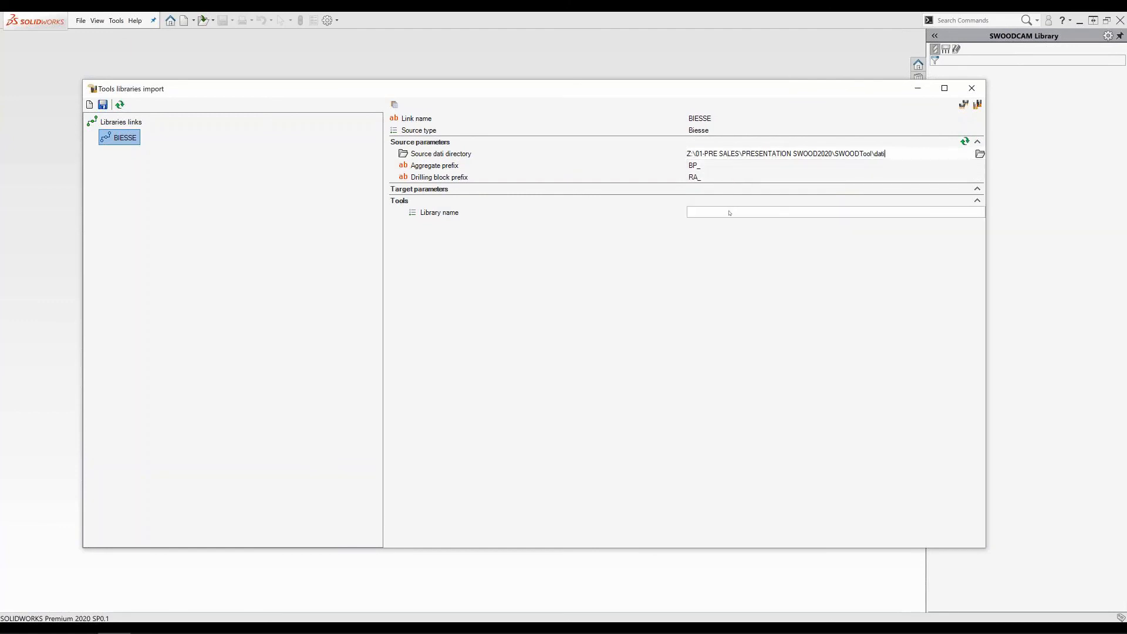
{"action": "type", "text": "BI"}
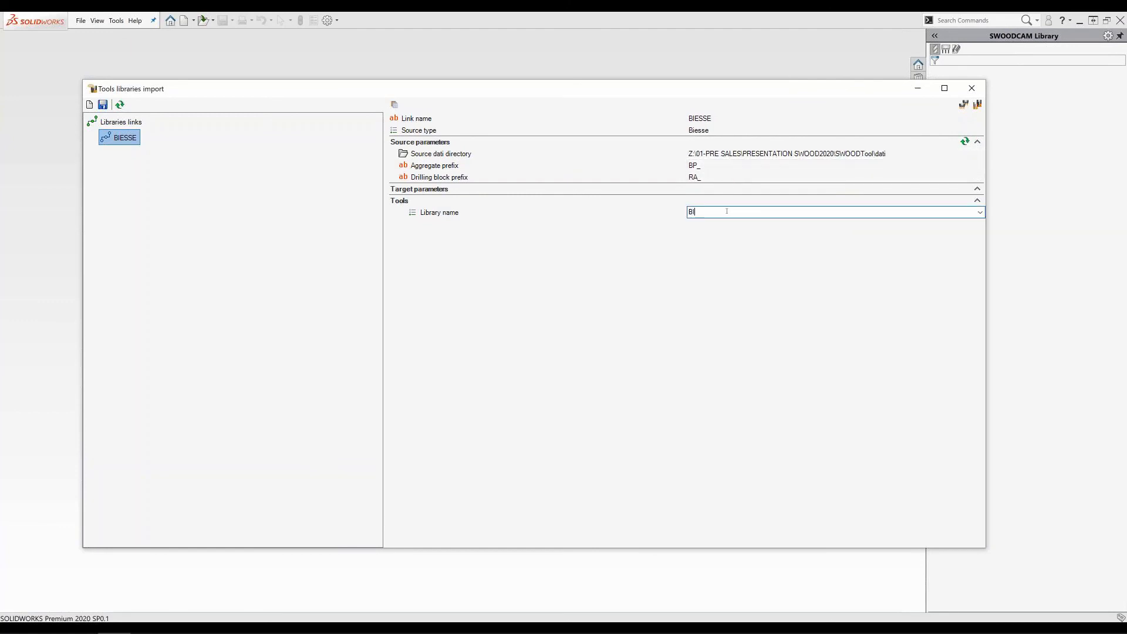
{"action": "type", "text": "ESSE"}
{"action": "key", "text": "Return"}
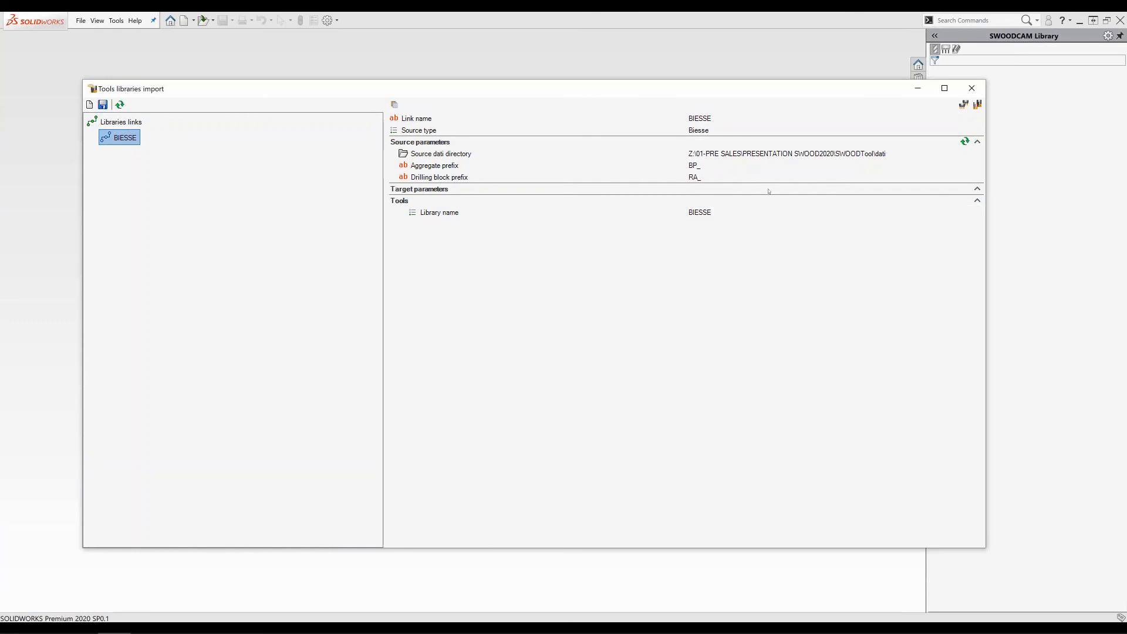
{"action": "left_click", "coordinate": [965, 142]}
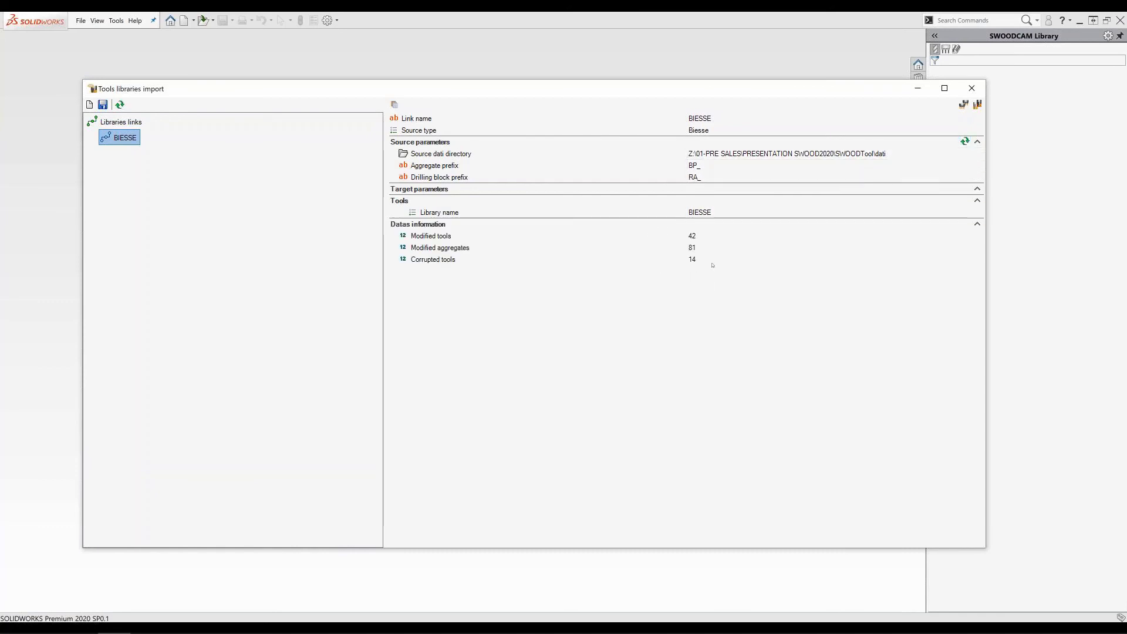
Synchronise the BIESSE link to import its tools and aggregates, close the import window and expand the BIESSE library
{"action": "left_click", "coordinate": [120, 104]}
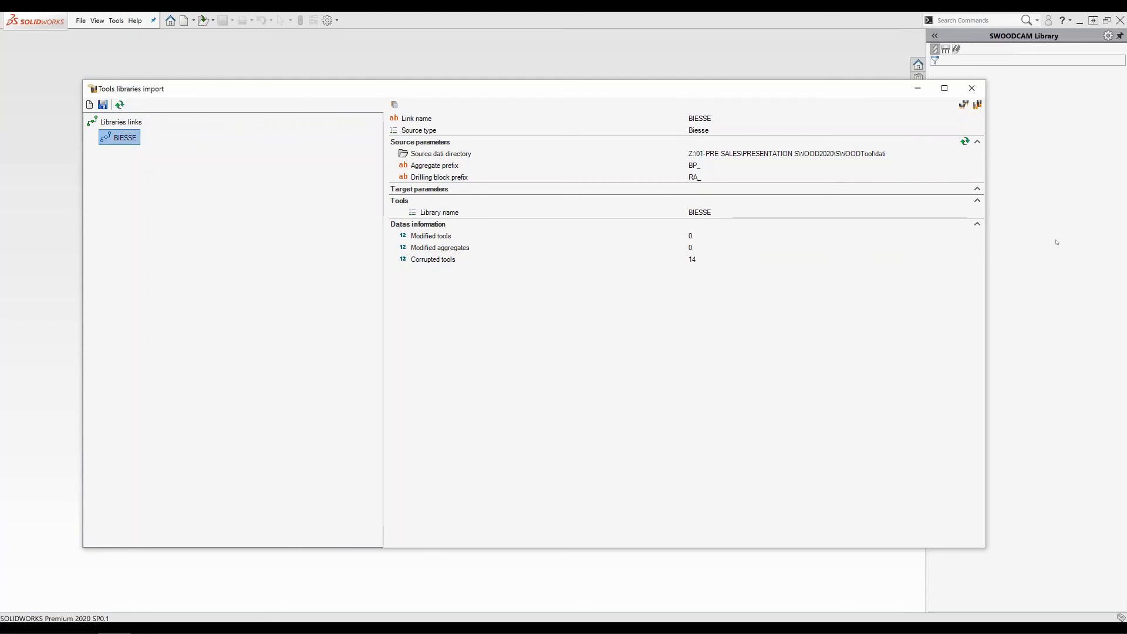
{"action": "key", "text": "Escape"}
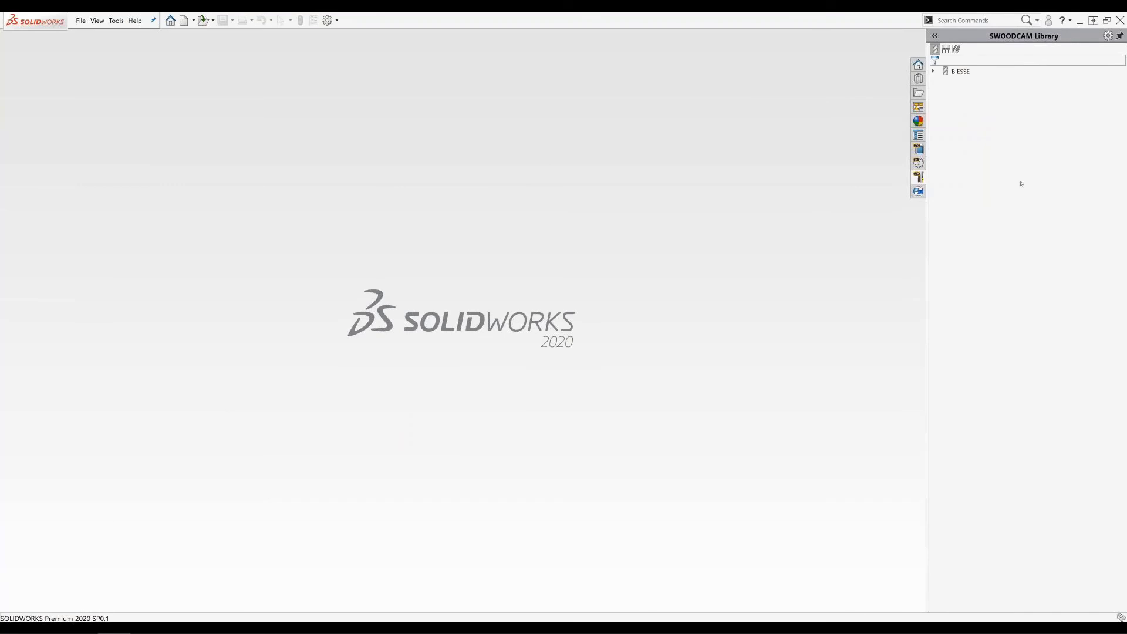
{"action": "left_click", "coordinate": [934, 72]}
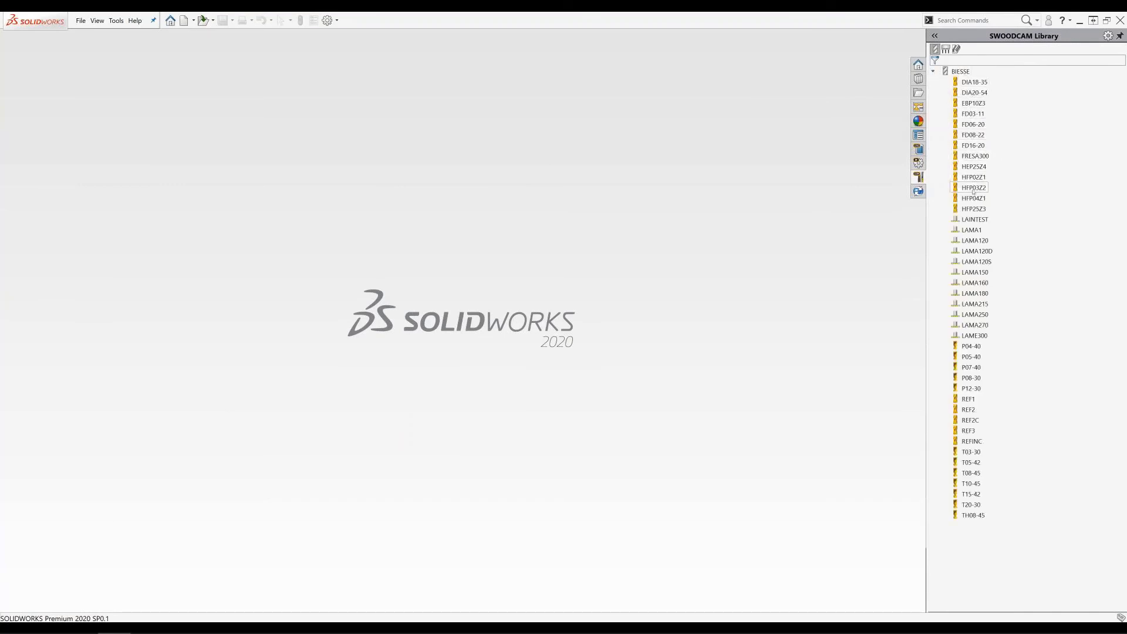
Look through the imported RA_ aggregates in the library and return to the list of BIESSE tools
{"action": "left_click", "coordinate": [947, 50]}
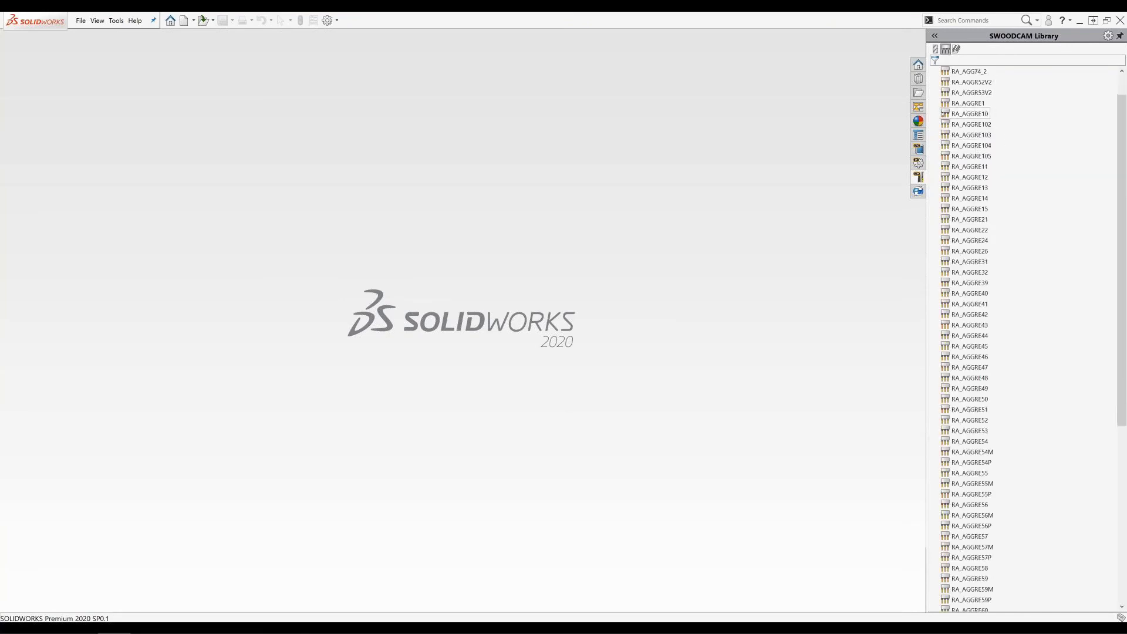
{"action": "scroll", "coordinate": [944, 113], "scroll_direction": "down", "scroll_amount": 3}
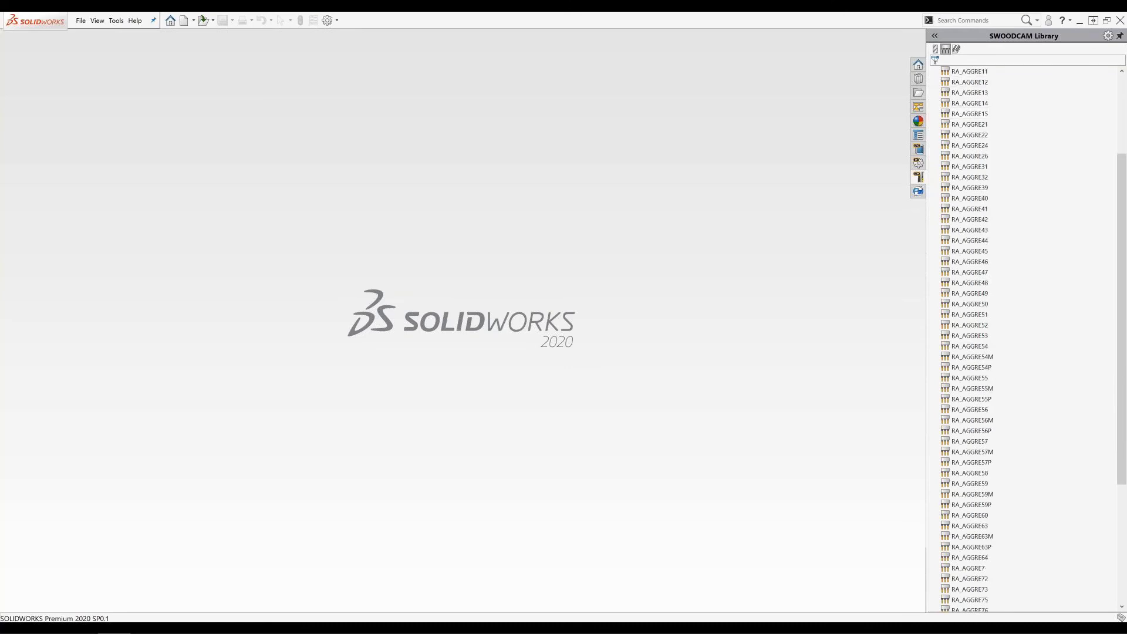
{"action": "left_click", "coordinate": [935, 49]}
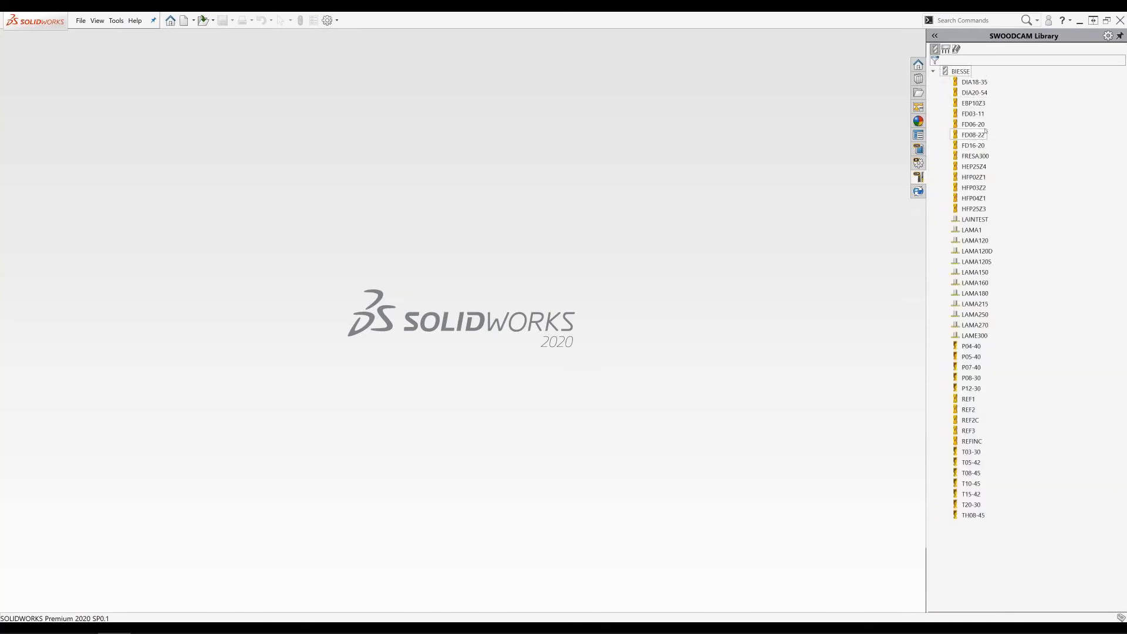
Open tool DIA20-54 in the libraries configuration and review its parameters, followed by those of EBP10Z3 and FD03-11
{"action": "left_click", "coordinate": [973, 92]}
{"action": "right_click", "coordinate": [972, 94]}
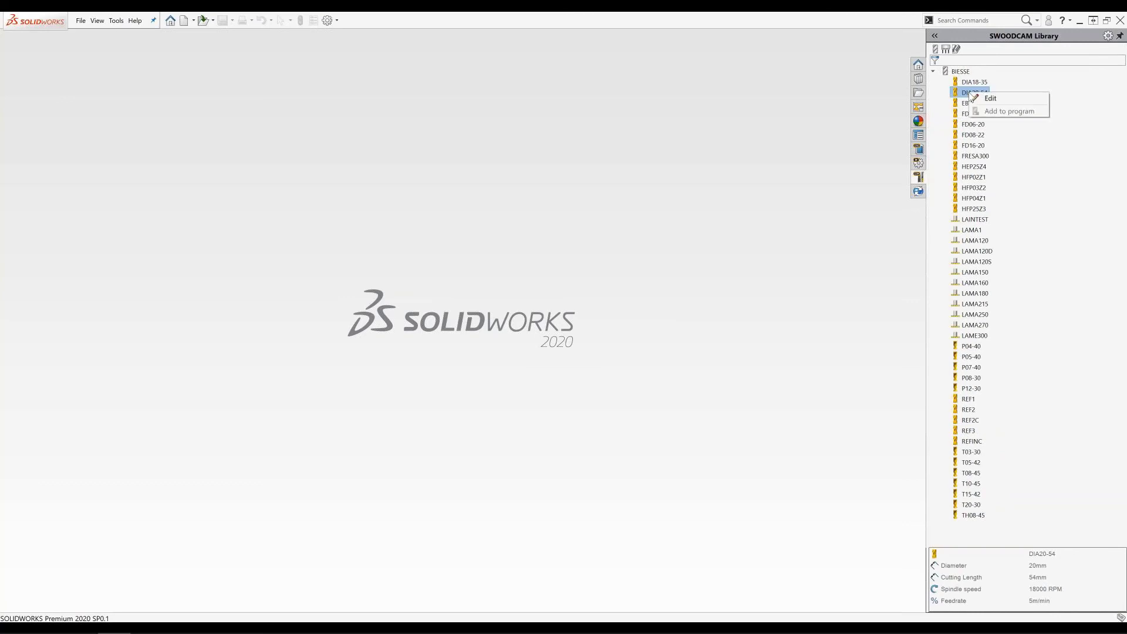
{"action": "left_click", "coordinate": [986, 99]}
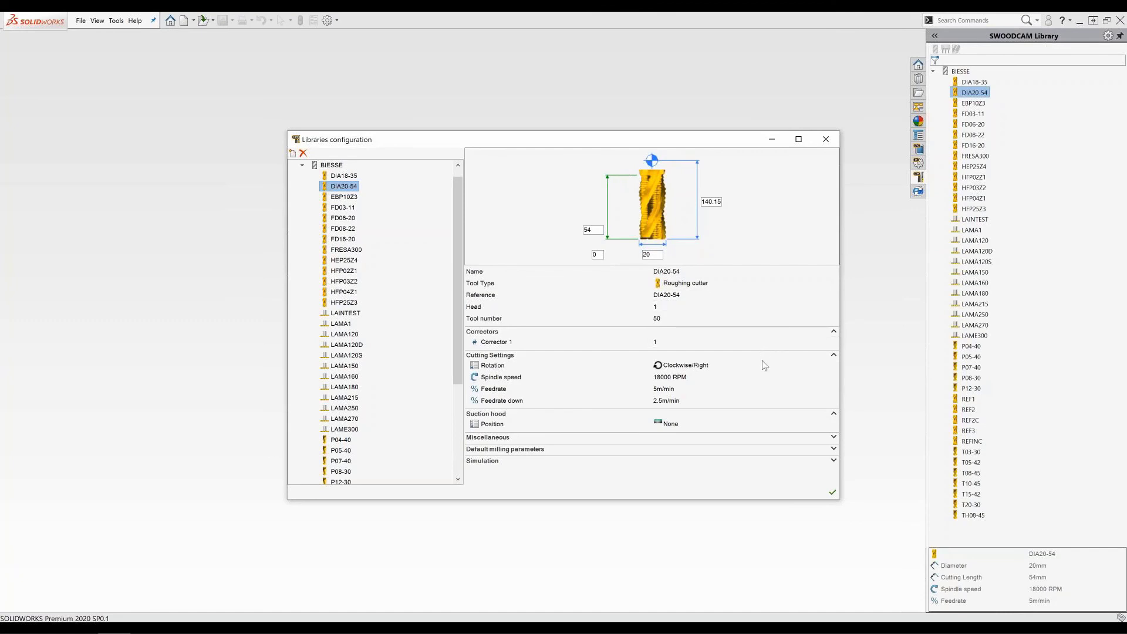
{"action": "left_click", "coordinate": [353, 197]}
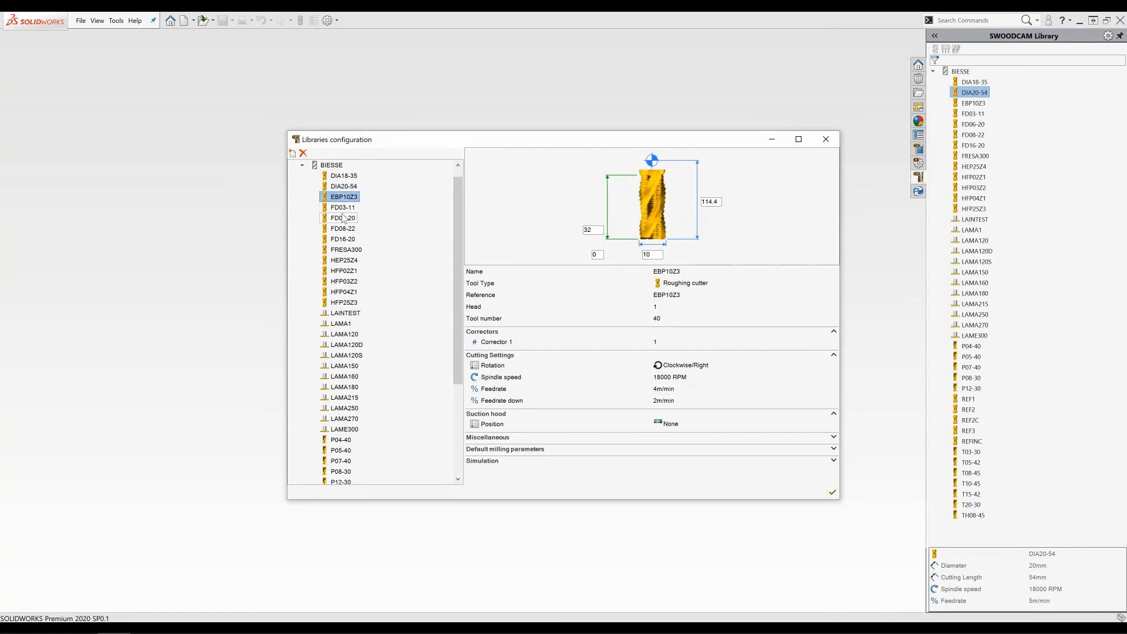
{"action": "left_click", "coordinate": [343, 207]}
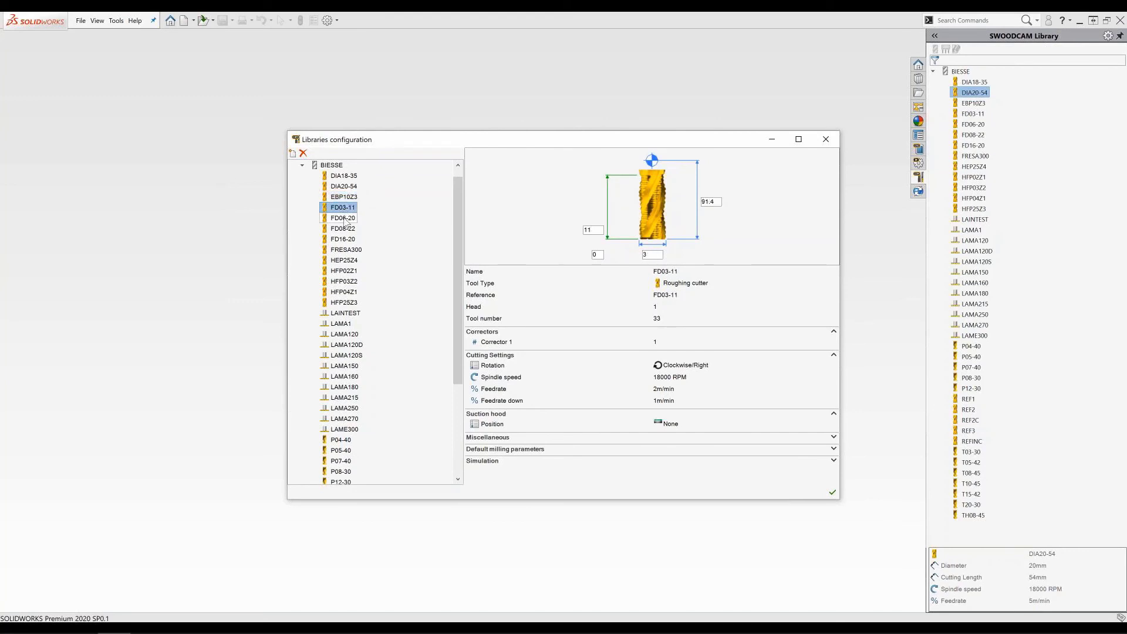